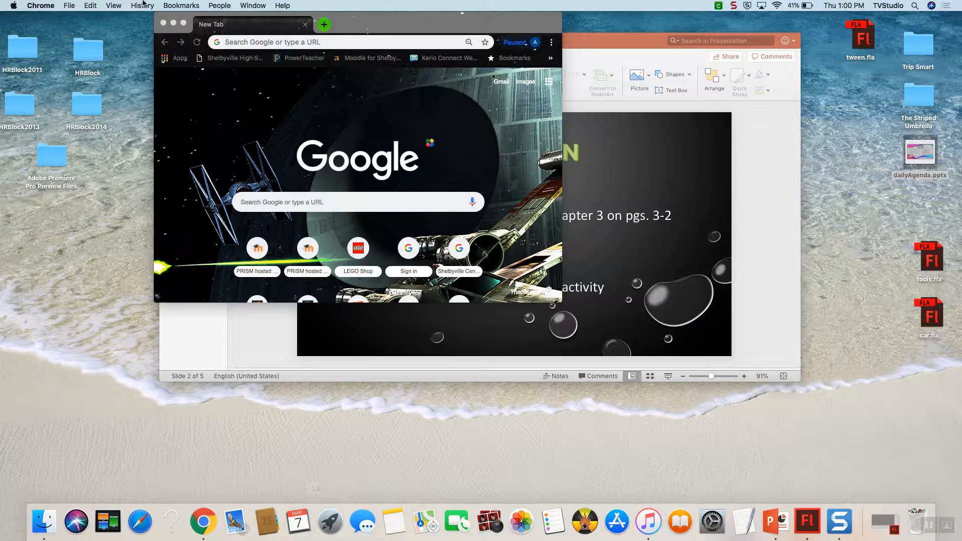
# Step: Enlarge the browser window to full screen and open the PRISM Moodle site from the new tab's shortcuts
pyautogui.click(181, 25)
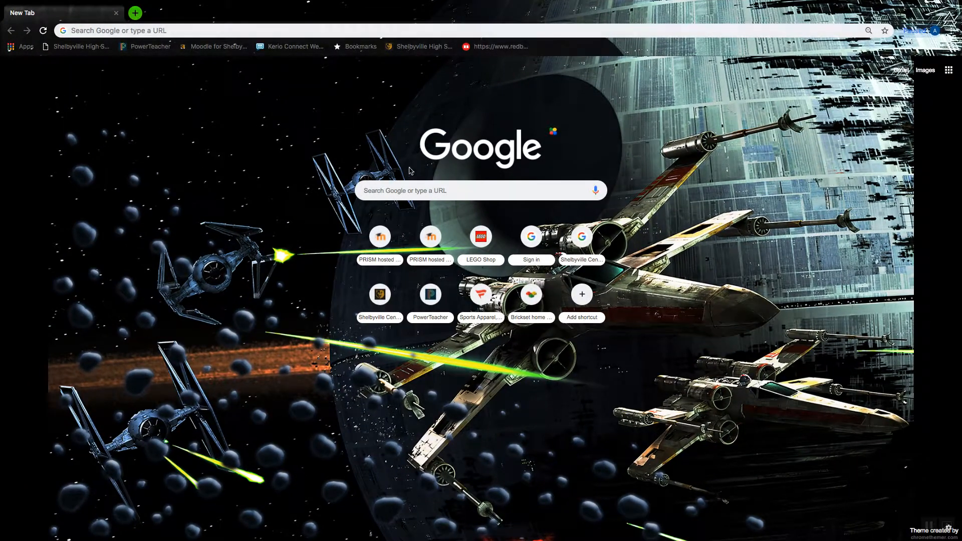
pyautogui.click(429, 243)
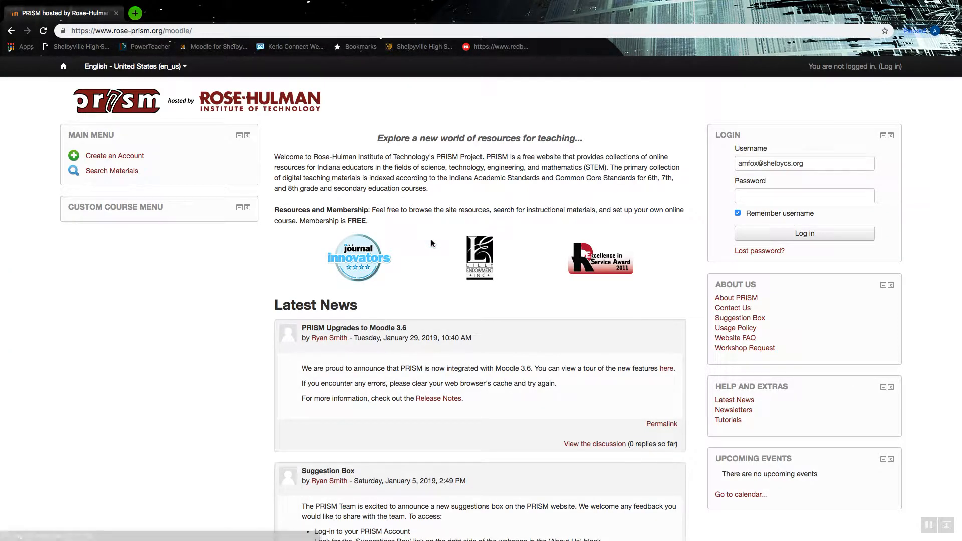
# Step: Try to log in to the PRISM site by entering the account password
pyautogui.click(807, 196)
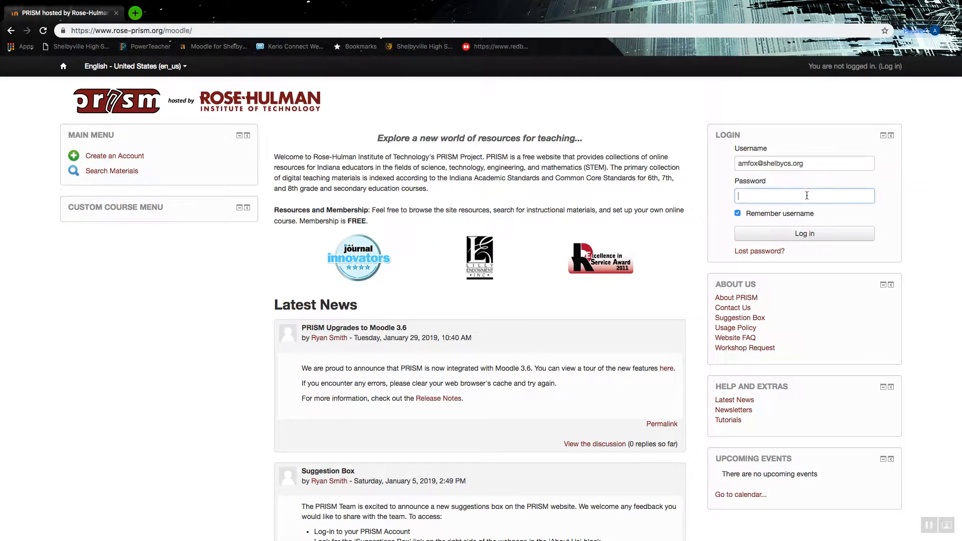
pyautogui.write('********')
pyautogui.press('BackSpace')
pyautogui.press('BackSpace')
pyautogui.press('BackSpace')
pyautogui.press('BackSpace')
pyautogui.press('BackSpace')
pyautogui.press('BackSpace')
pyautogui.press('BackSpace')
pyautogui.press('BackSpace')
pyautogui.write('**********')
pyautogui.press('Return')
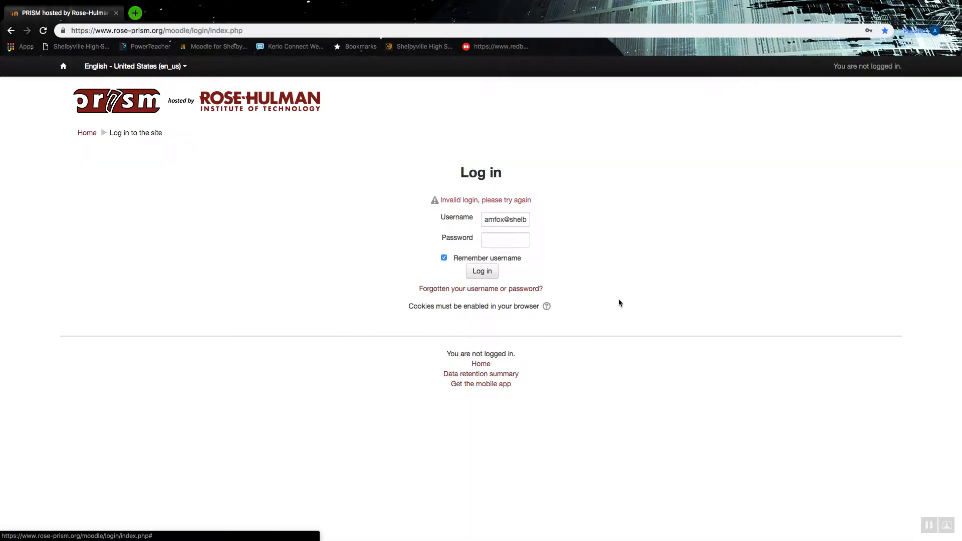
# Step: Enter the account password on the login page and log in to PRISM again
pyautogui.click(521, 239)
pyautogui.write('************')
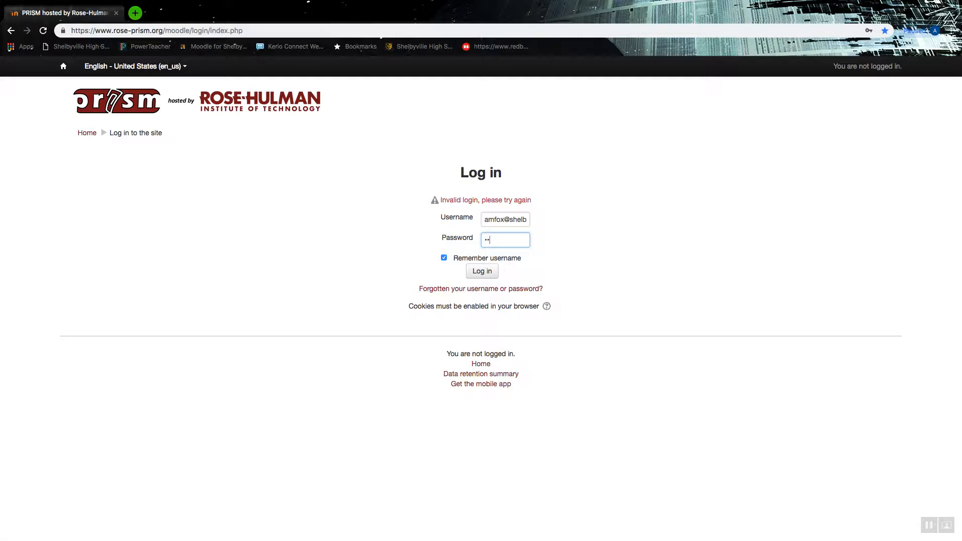
pyautogui.write('**')
pyautogui.press('Return')
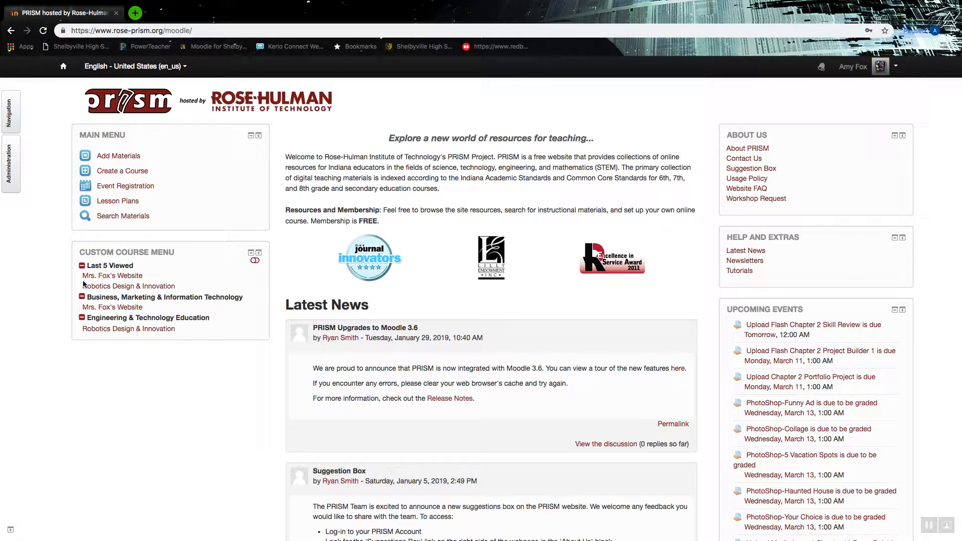
# Step: Open the teacher's website course from the Last 5 Viewed courses and turn editing on
pyautogui.click(107, 276)
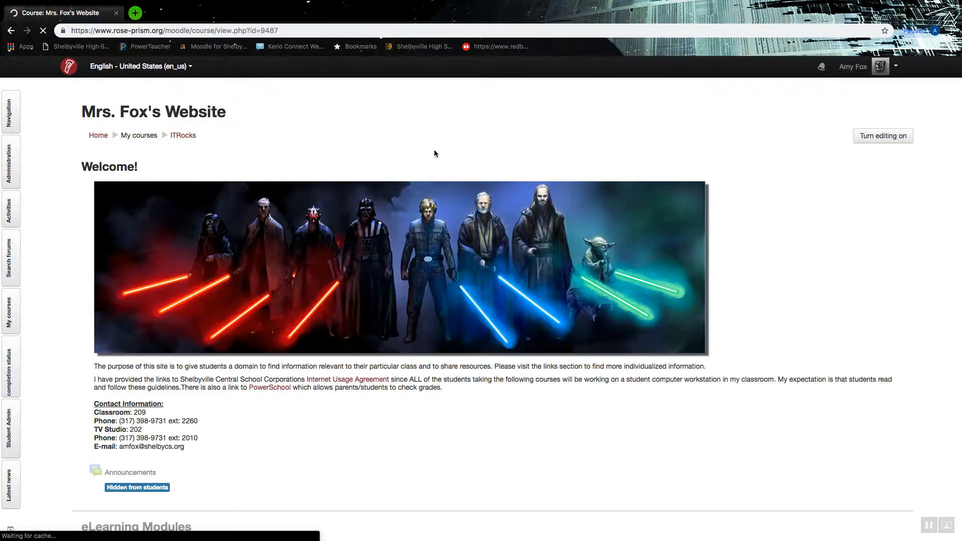
pyautogui.click(908, 137)
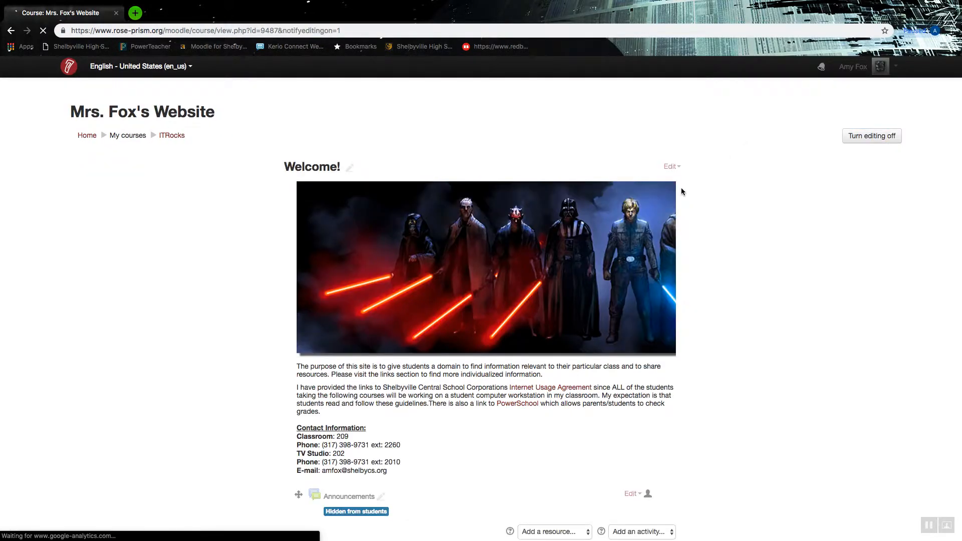
# Step: Find and open the Flash Chapter 3 Data Files folder in the course's Web Design section
pyautogui.scroll(-5, 679, 185)
pyautogui.scroll(-20, 676, 187)
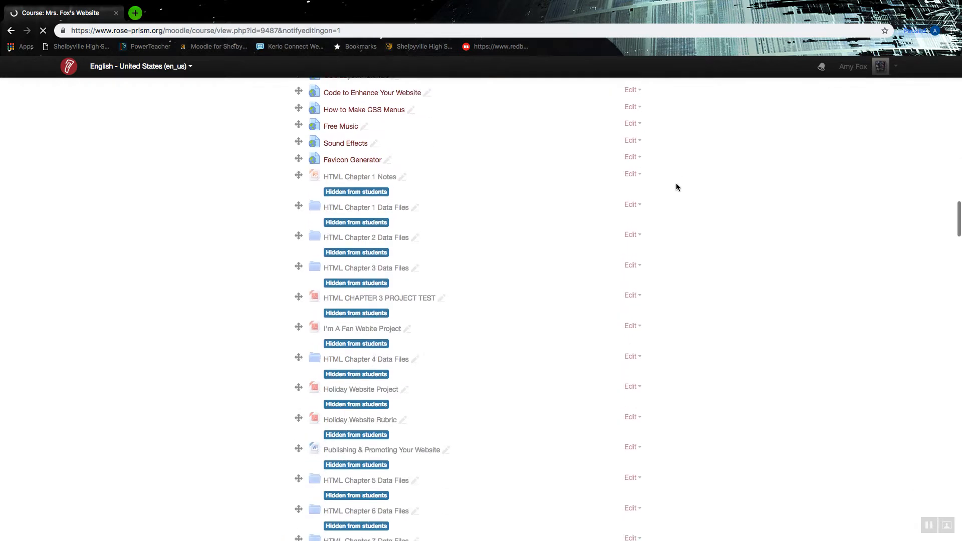
pyautogui.scroll(-20, 675, 187)
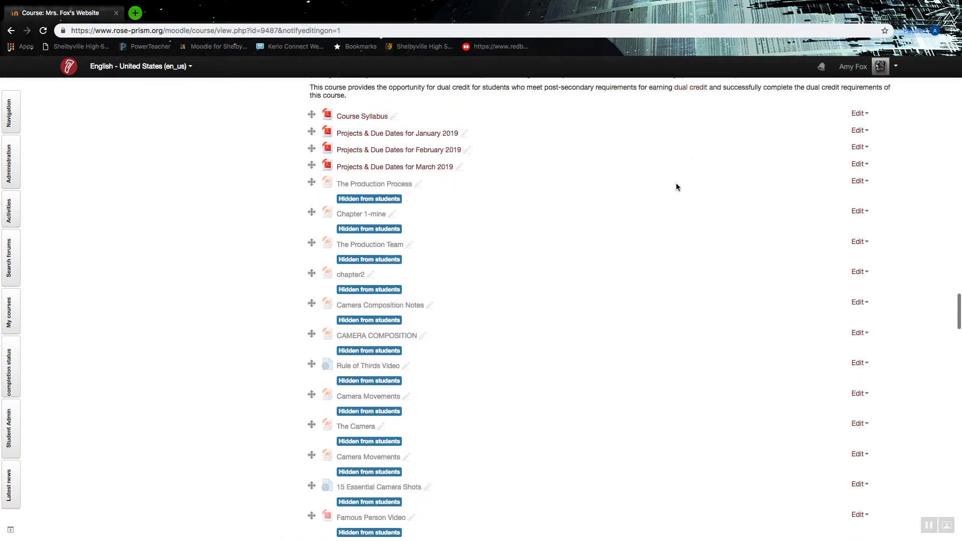
pyautogui.scroll(-20, 676, 186)
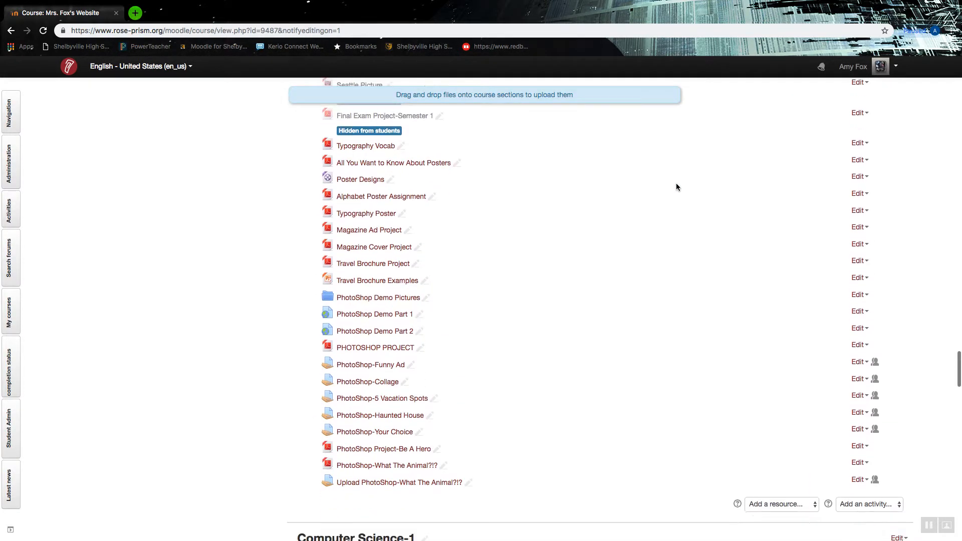
pyautogui.scroll(-3, 500, 285)
pyautogui.scroll(6, 500, 286)
pyautogui.scroll(15, 500, 288)
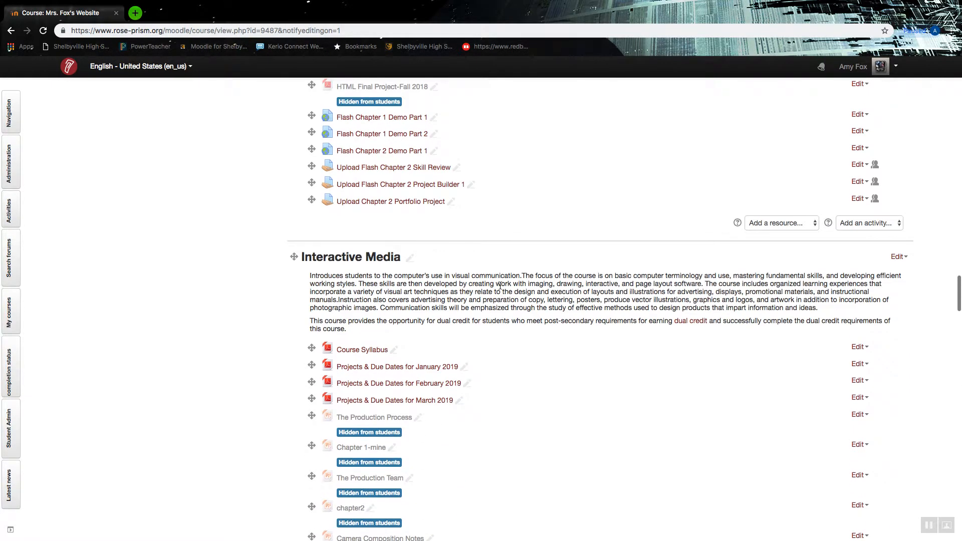
pyautogui.scroll(5, 500, 288)
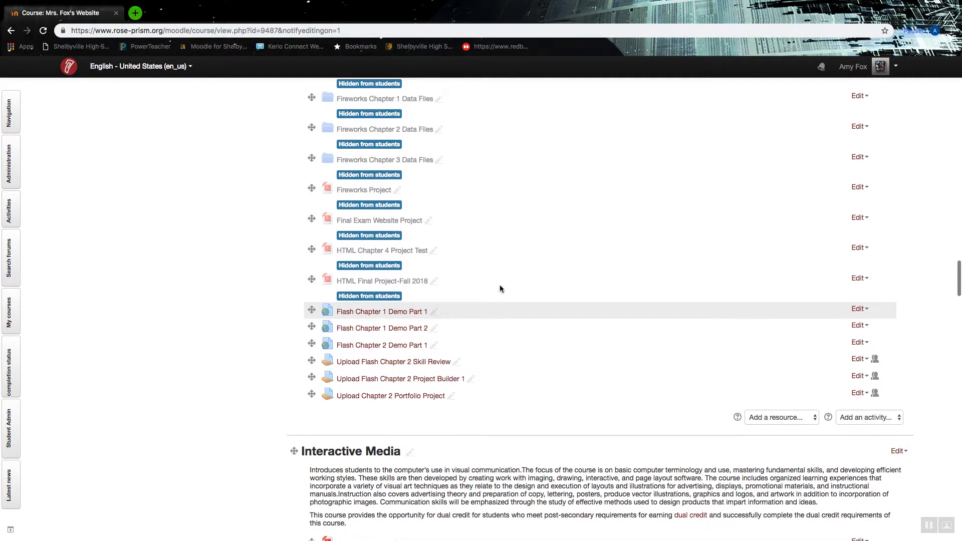
pyautogui.scroll(3, 500, 289)
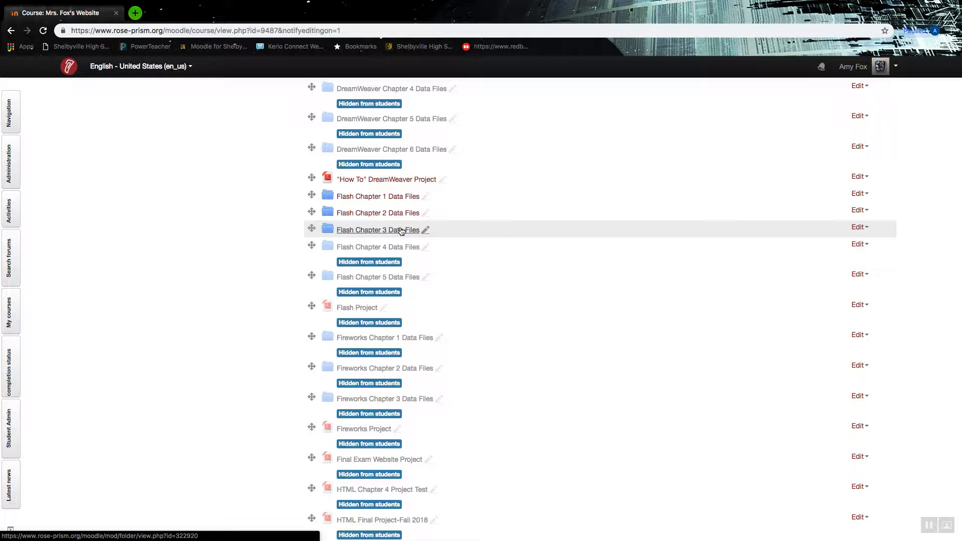
pyautogui.click(401, 230)
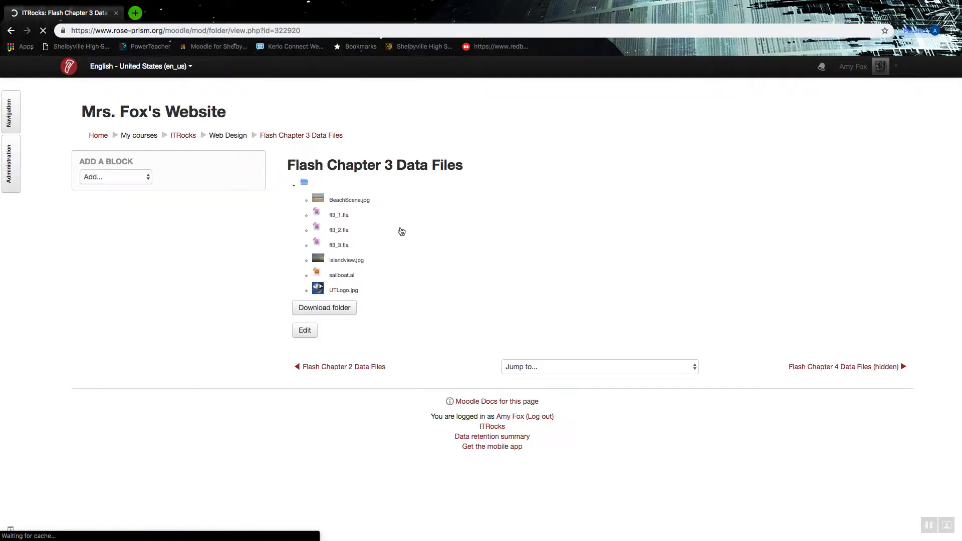
# Step: Download fl3_1.fla and fl3_2.fla from the folder, and open fl3_1.fla in Flash
pyautogui.click(330, 222)
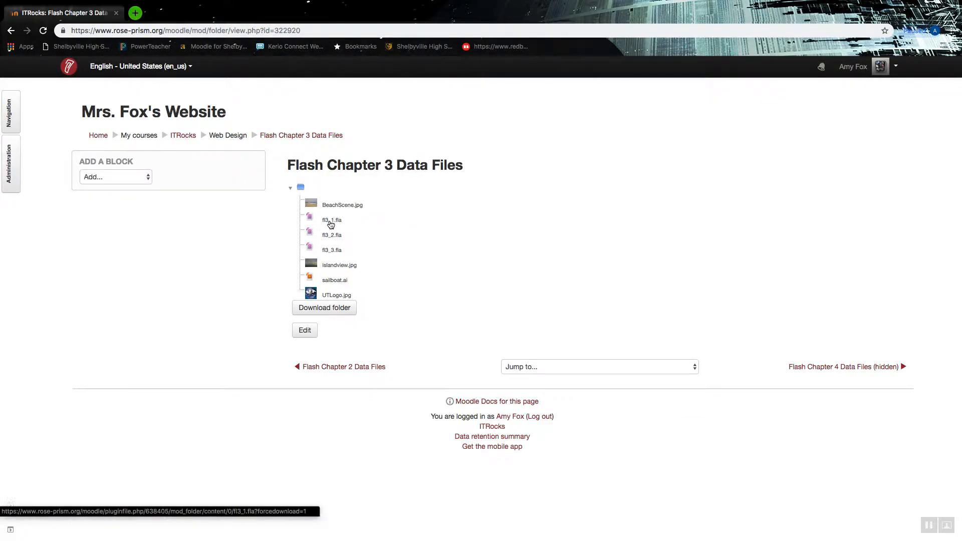
pyautogui.click(333, 237)
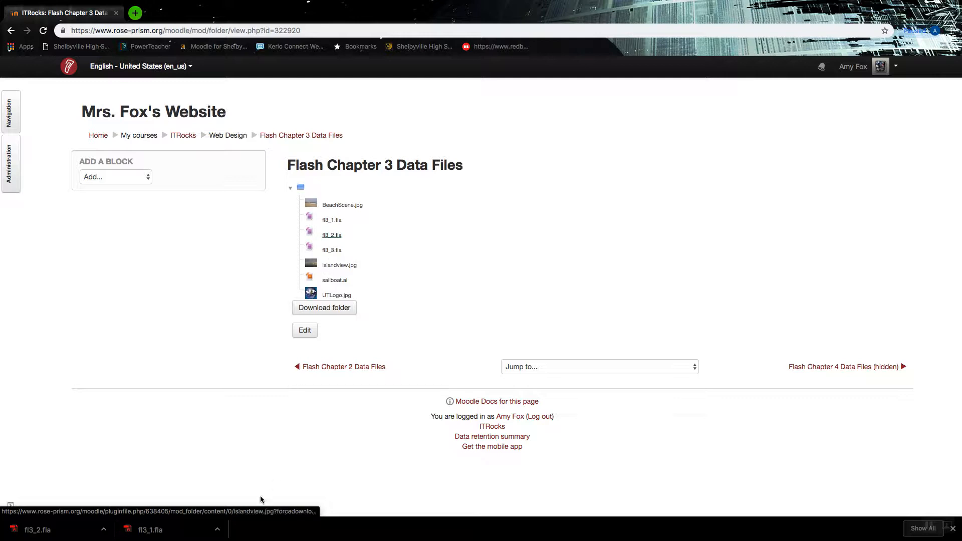
pyautogui.click(161, 531)
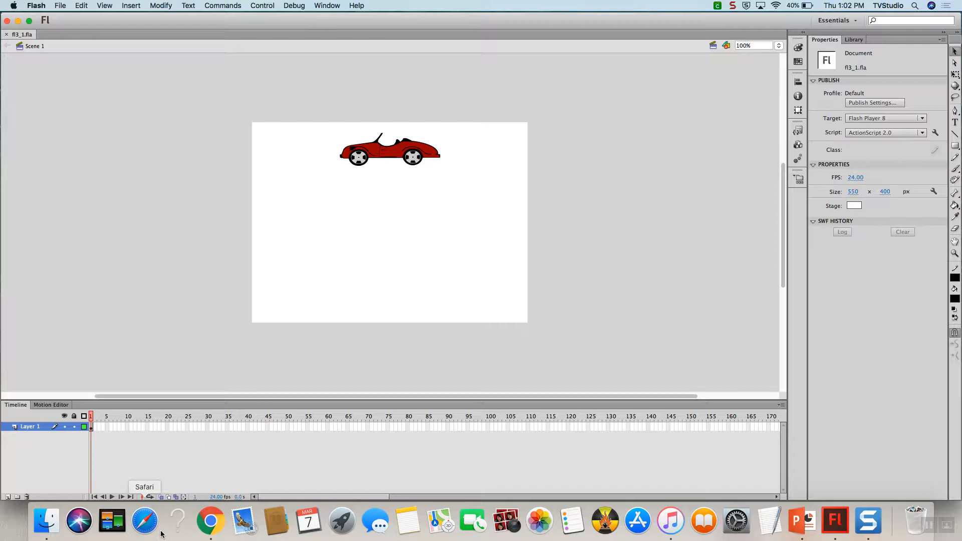
# Step: Save the document as coolCar in Downloads as a Flash CS6 document, accepting the conversion from the older format
pyautogui.click(66, 9)
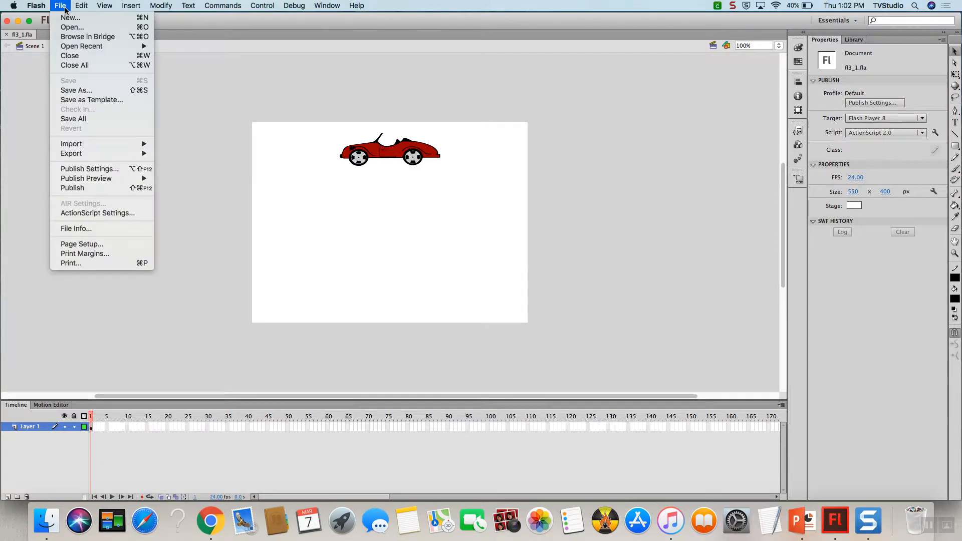
pyautogui.click(82, 94)
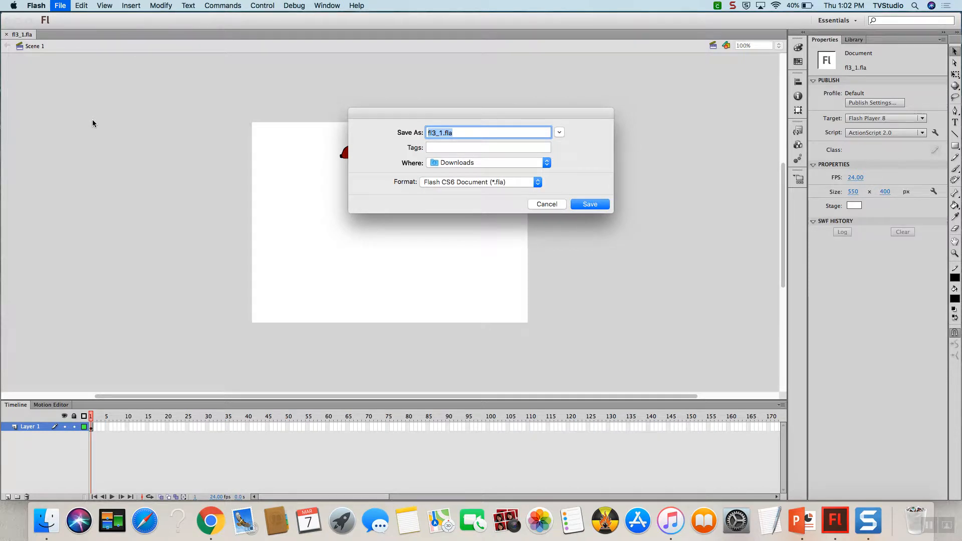
pyautogui.write('coolCar')
pyautogui.press('BackSpace')
pyautogui.press('BackSpace')
pyautogui.press('Return')
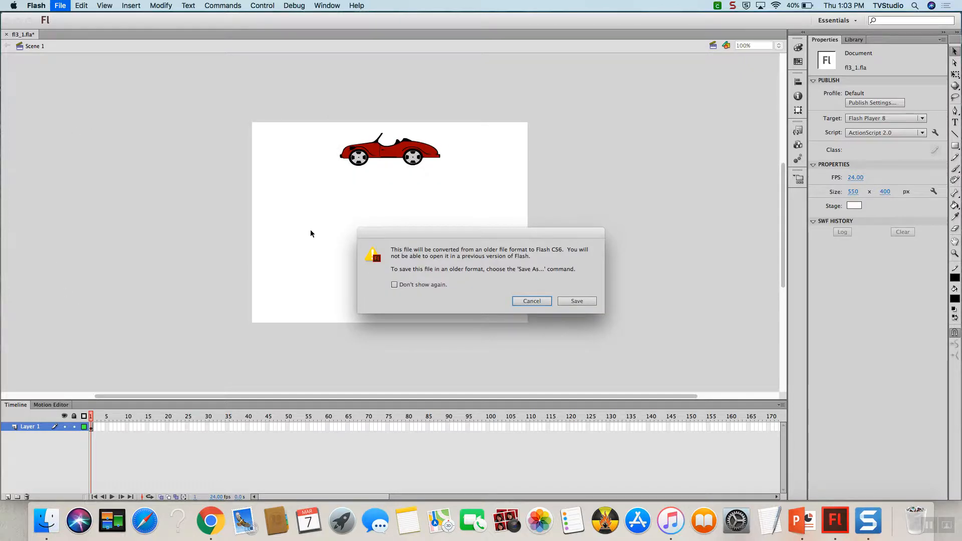
pyautogui.click(582, 300)
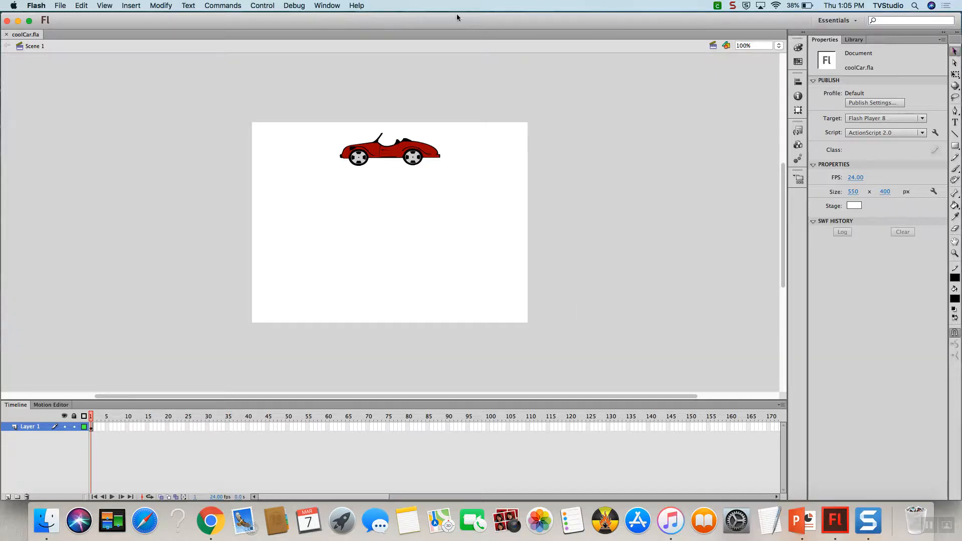
# Step: Select the entire red car on the stage and convert it to a graphic symbol named gCar
pyautogui.moveTo(309, 125)
pyautogui.mouseDown()
pyautogui.moveTo(324, 167)
pyautogui.moveTo(422, 163)
pyautogui.moveTo(476, 169)
pyautogui.moveTo(476, 181)
pyautogui.mouseUp()
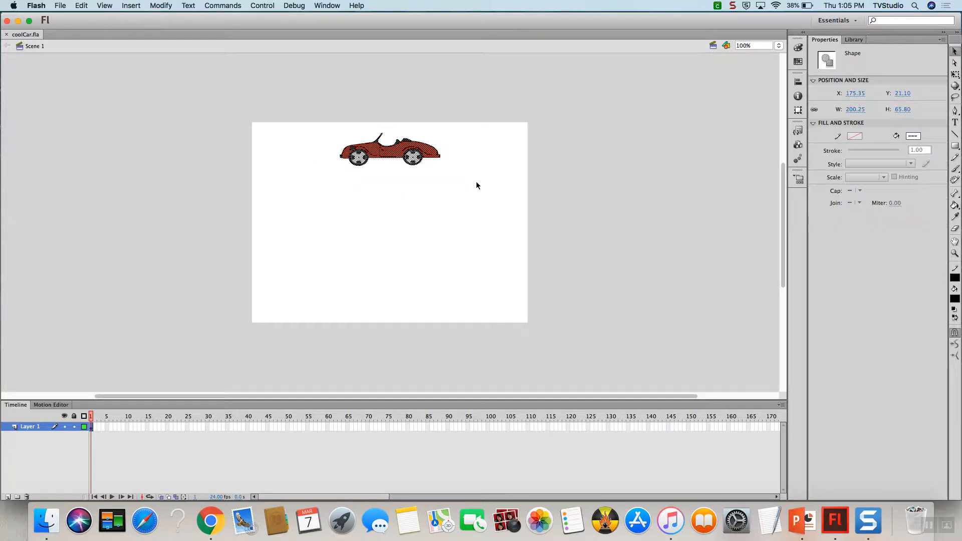
pyautogui.click(778, 48)
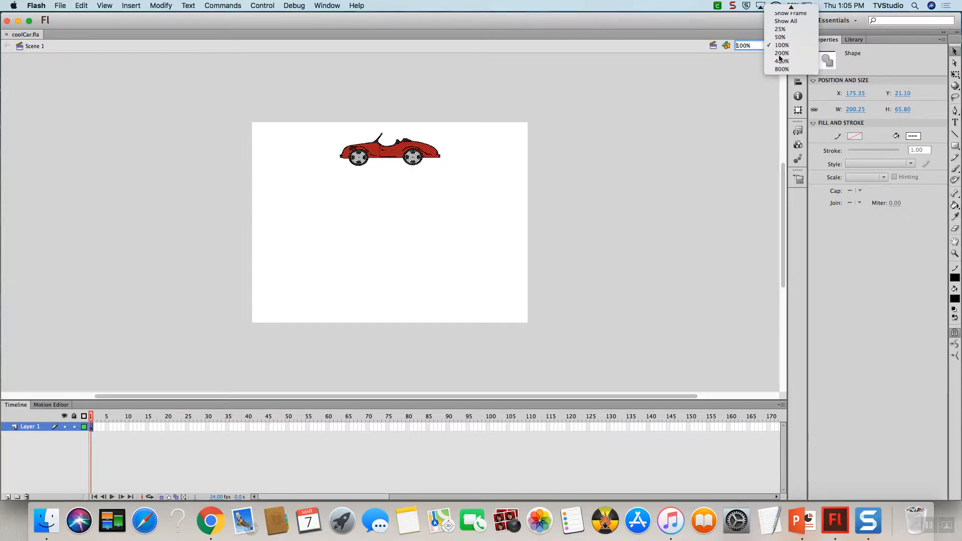
pyautogui.click(781, 53)
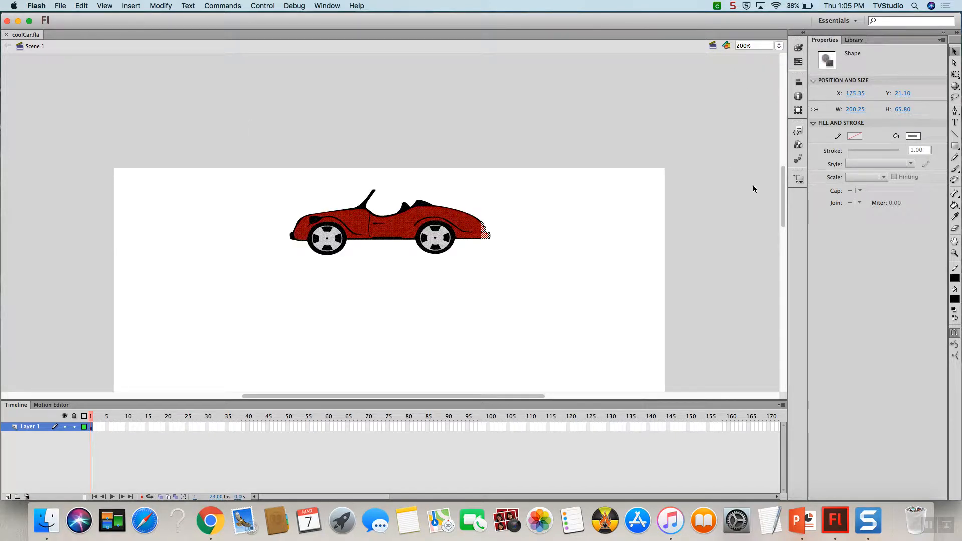
pyautogui.moveTo(781, 192); pyautogui.dragTo(781, 209)
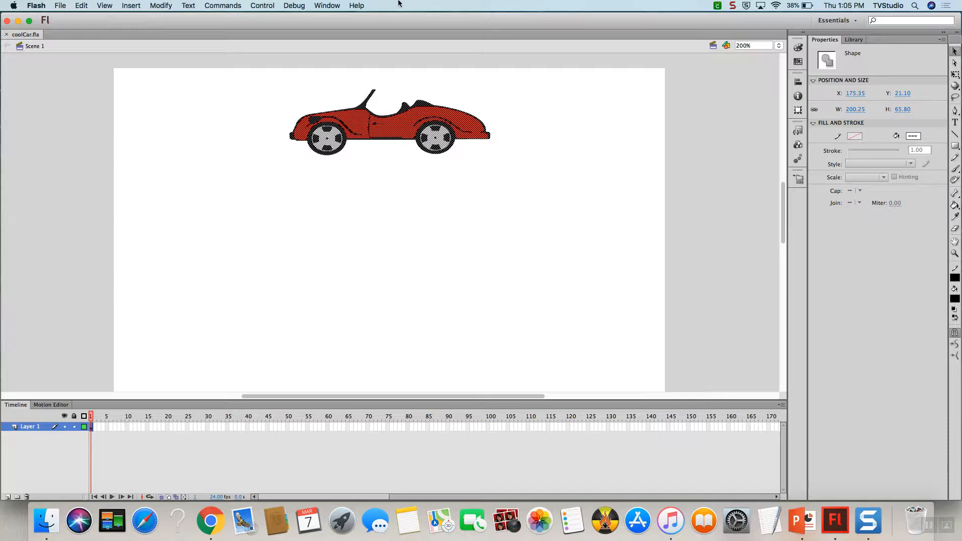
pyautogui.click(167, 6)
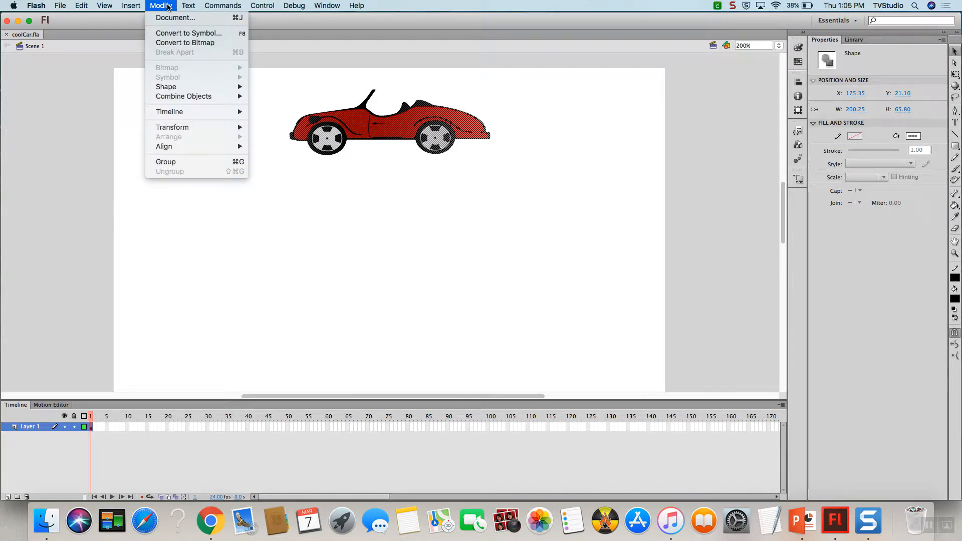
pyautogui.click(179, 33)
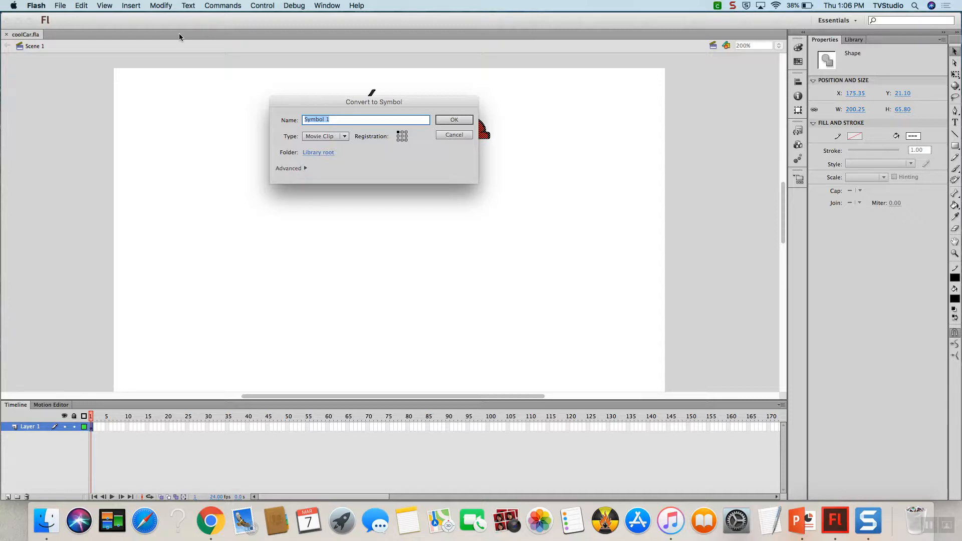
pyautogui.write('re')
pyautogui.press('BackSpace')
pyautogui.write('gCar')
pyautogui.click(345, 137)
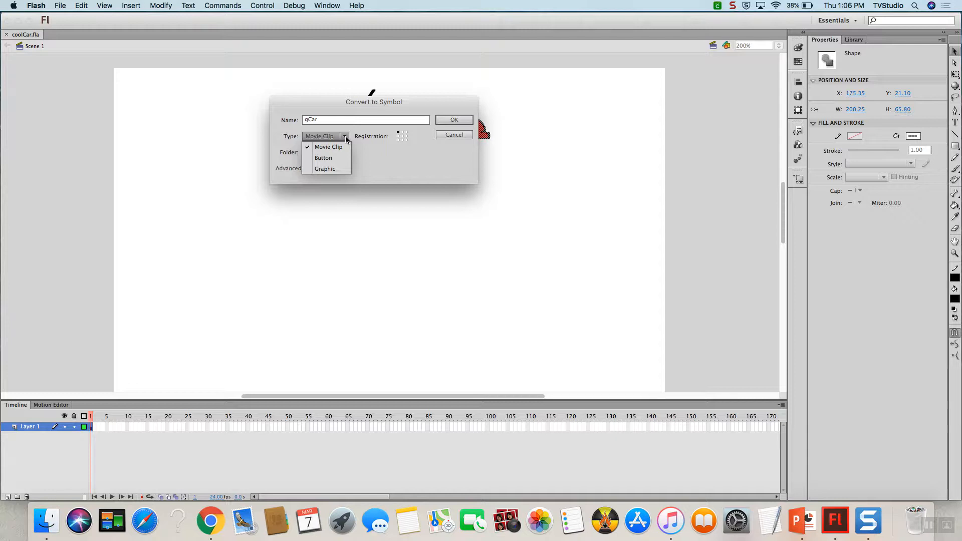
pyautogui.click(338, 171)
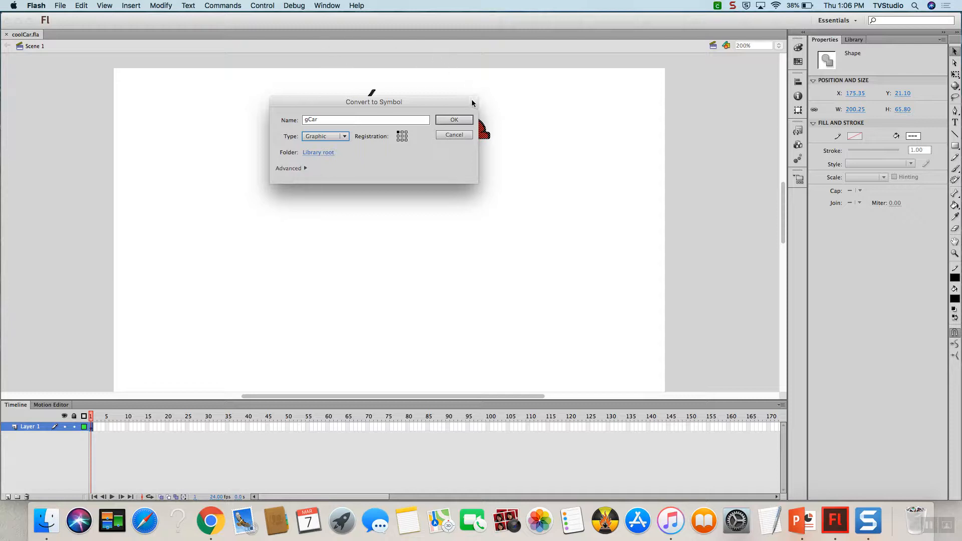
pyautogui.click(464, 121)
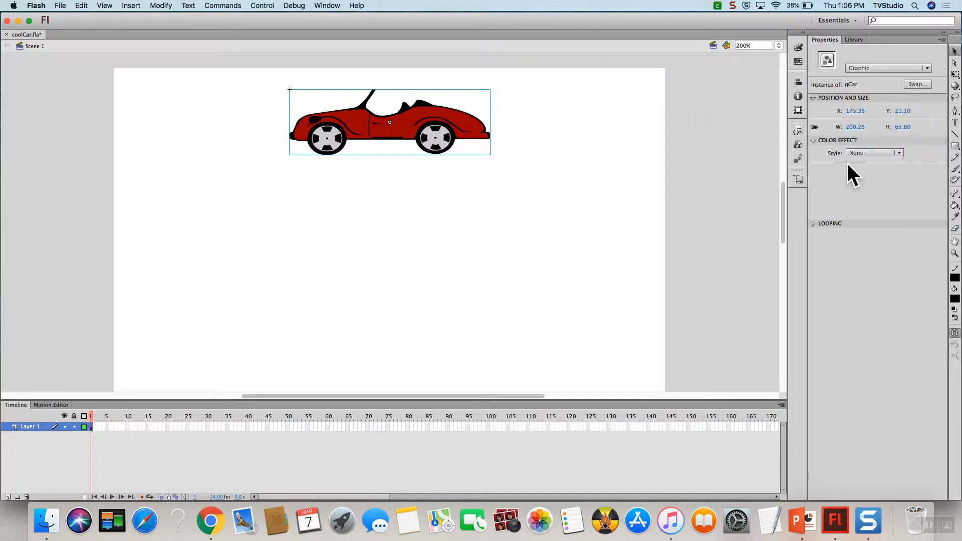
# Step: Place a second instance of gCar from the library on the stage, roughly aligned below the original car
pyautogui.click(853, 41)
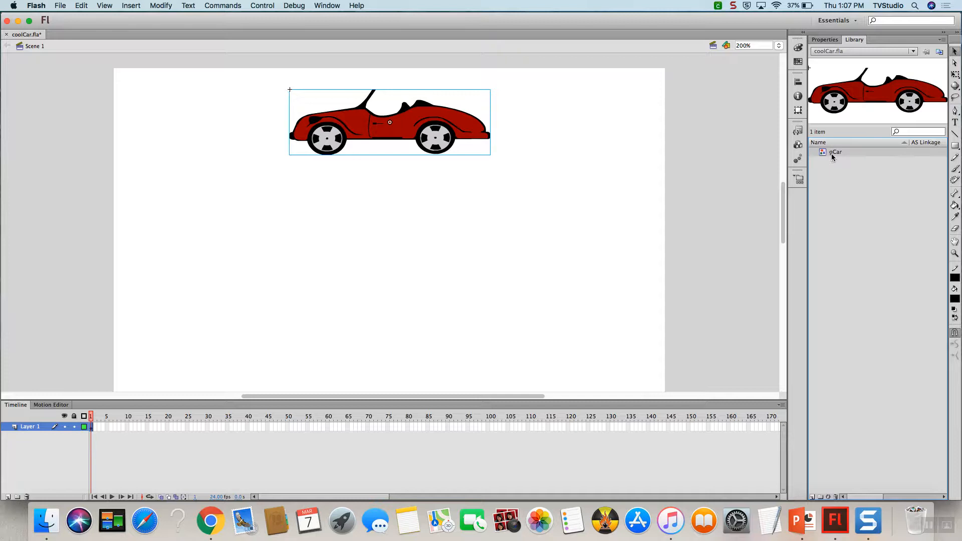
pyautogui.moveTo(697, 149); pyautogui.dragTo(363, 259)
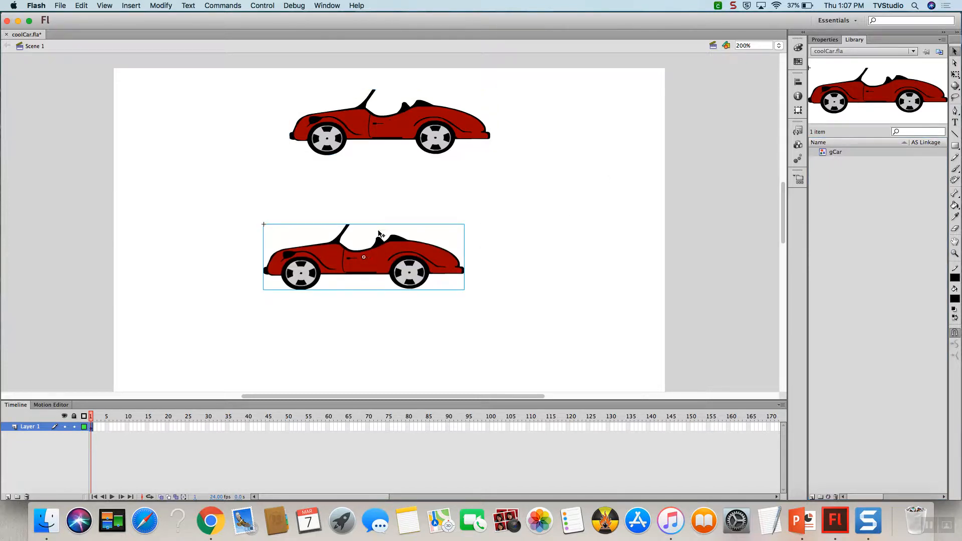
pyautogui.moveTo(380, 254); pyautogui.dragTo(405, 254)
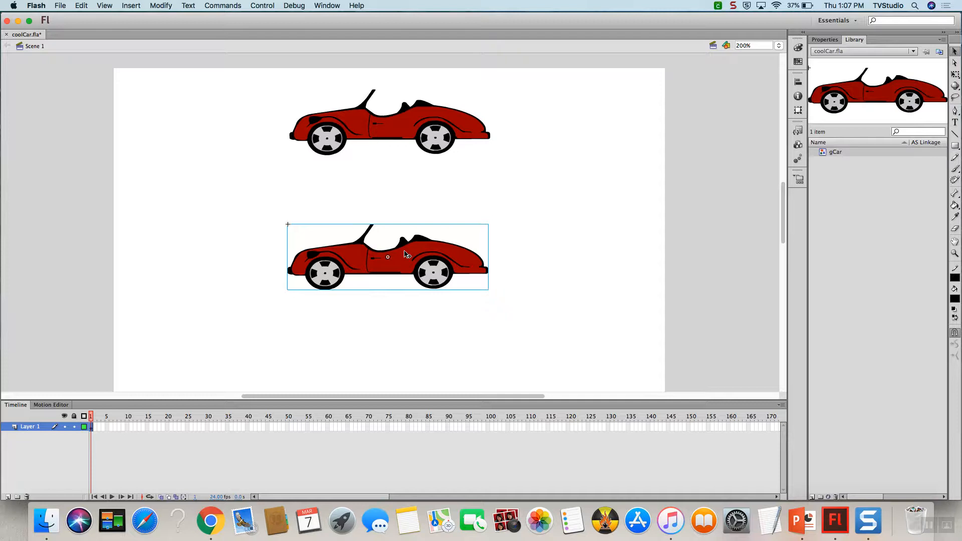
# Step: Flip the lower gCar instance horizontally
pyautogui.click(169, 10)
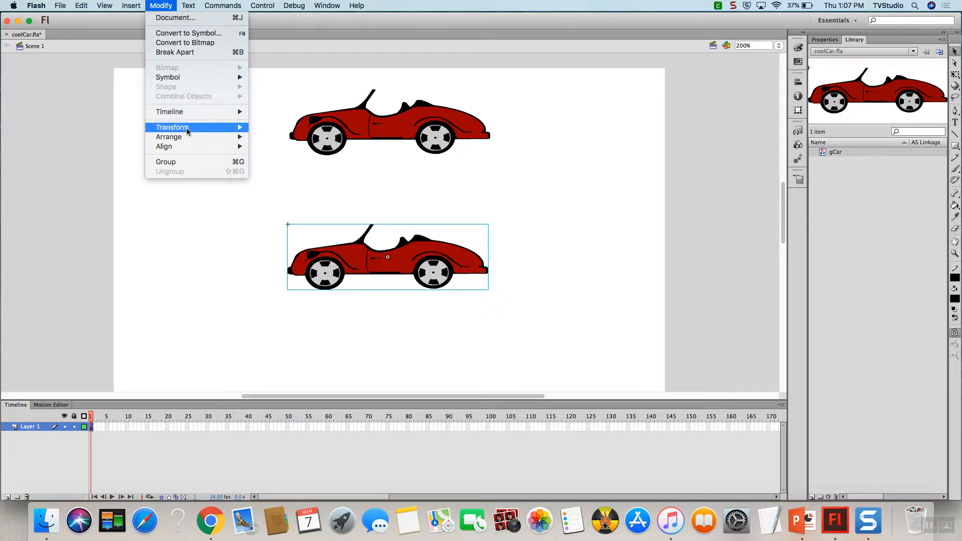
pyautogui.moveTo(186, 129)
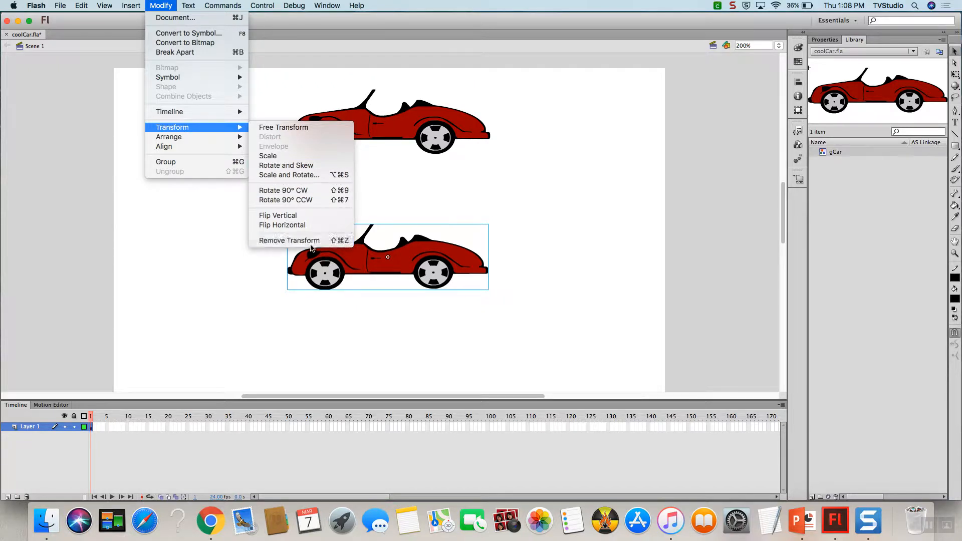
pyautogui.click(310, 227)
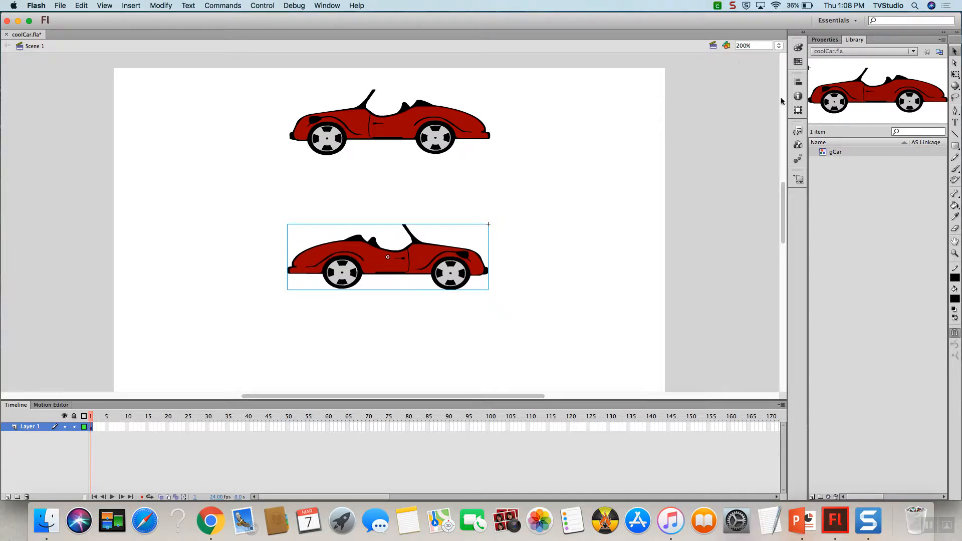
# Step: Apply an Alpha color effect of 50% to the lower car instance and deselect it
pyautogui.click(825, 40)
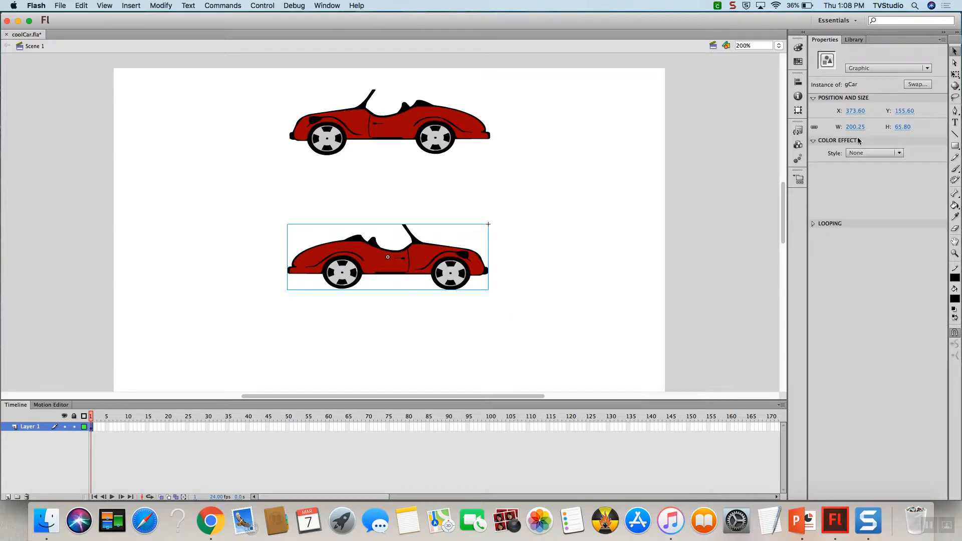
pyautogui.click(900, 153)
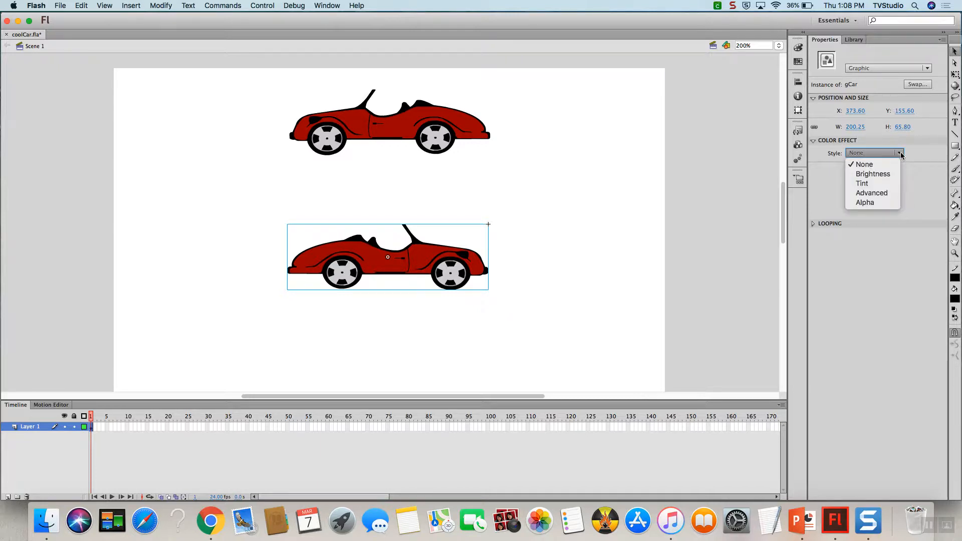
pyautogui.click(879, 203)
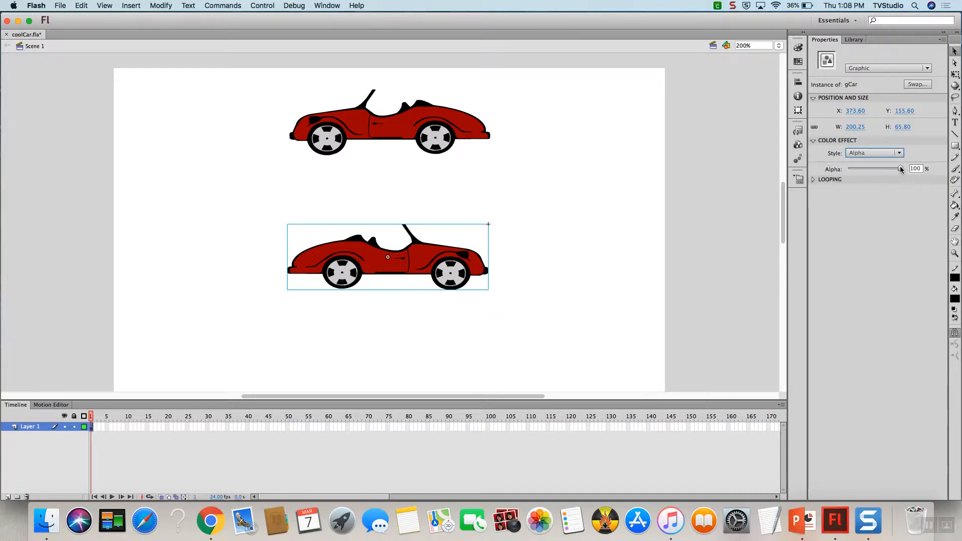
pyautogui.moveTo(900, 169); pyautogui.dragTo(873, 169)
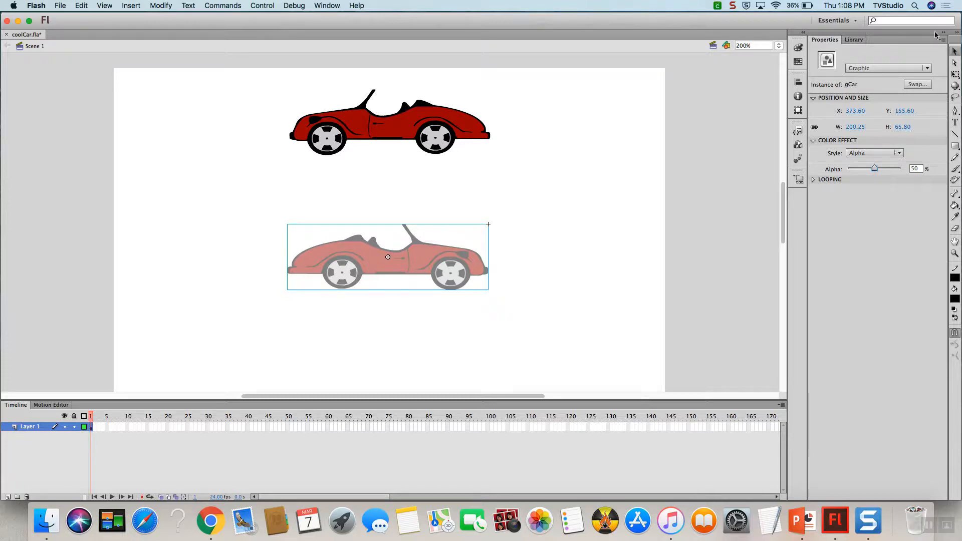
pyautogui.click(683, 126)
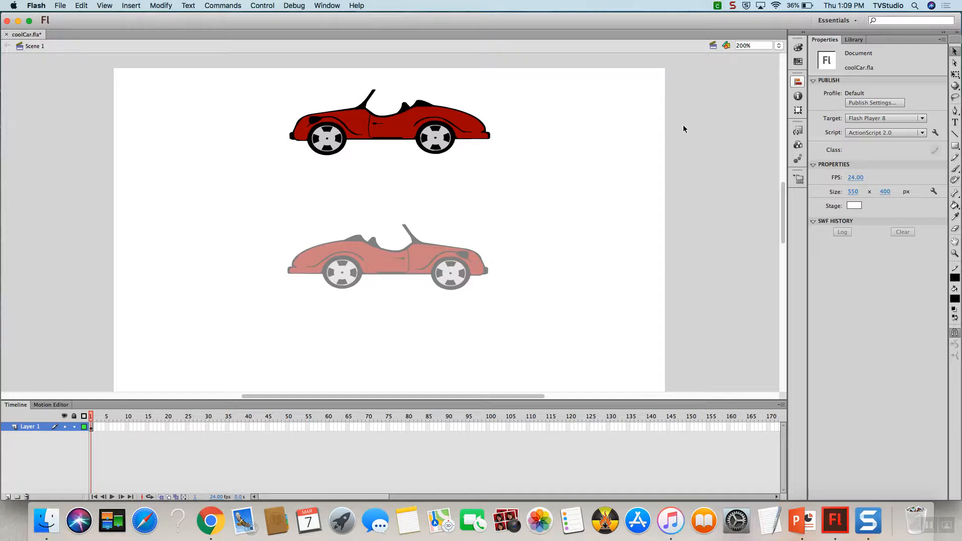
# Step: Open the gCar symbol from the library for editing
pyautogui.click(854, 40)
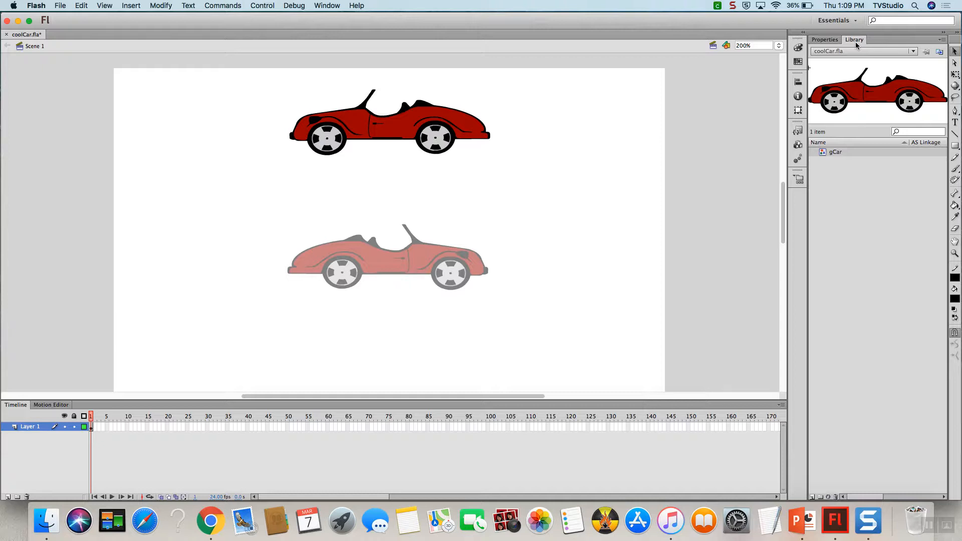
pyautogui.doubleClick(837, 151)
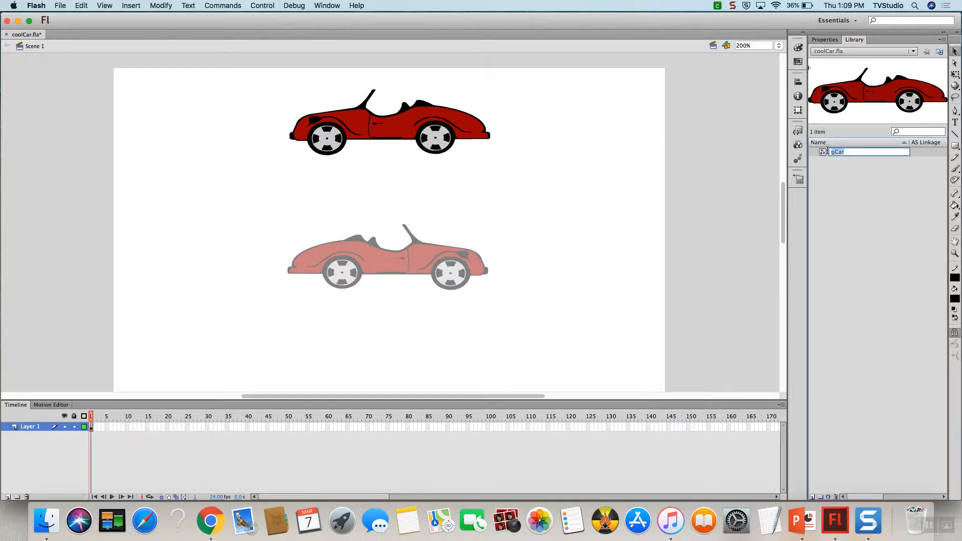
pyautogui.doubleClick(824, 155)
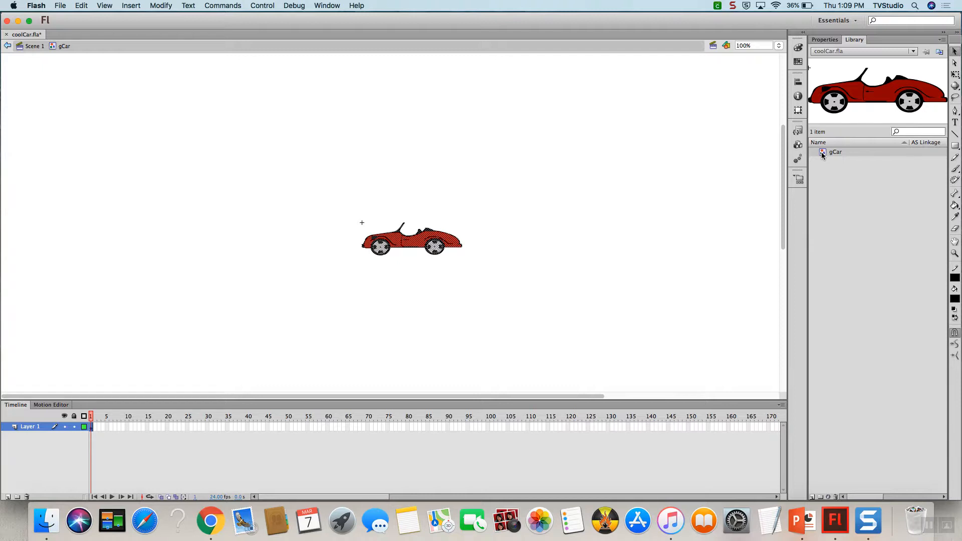
pyautogui.click(781, 46)
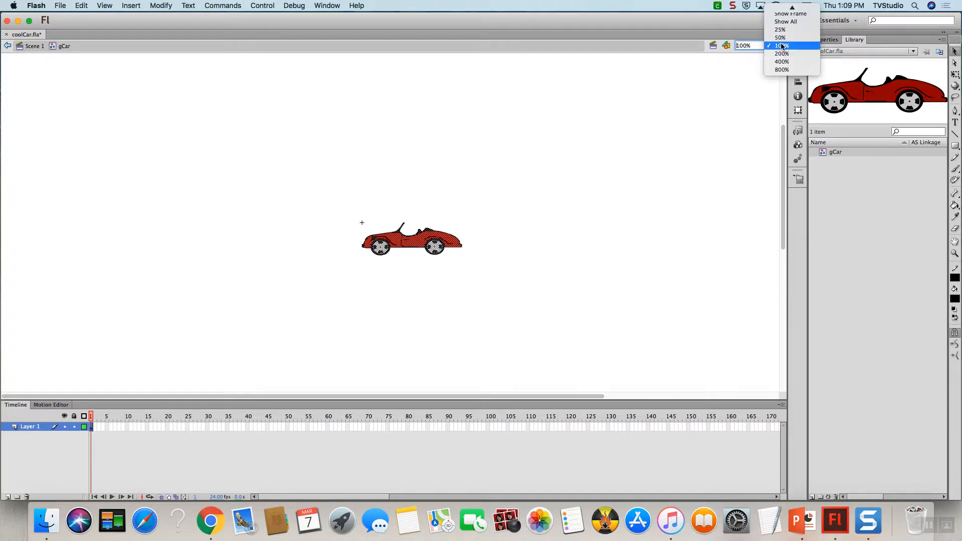
pyautogui.click(782, 58)
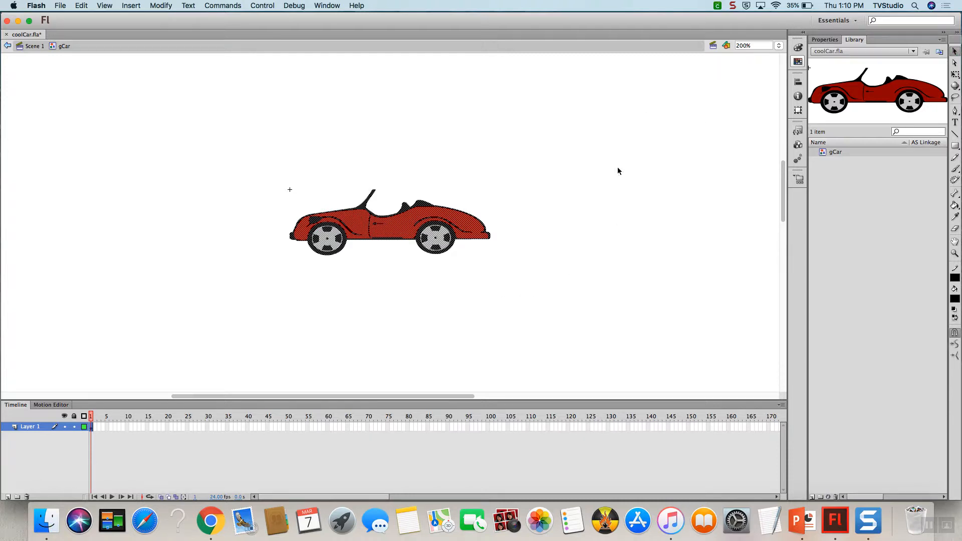
# Step: Fill both wheels inside the gCar symbol with the blue radial gradient and return to Scene 1
pyautogui.click(605, 272)
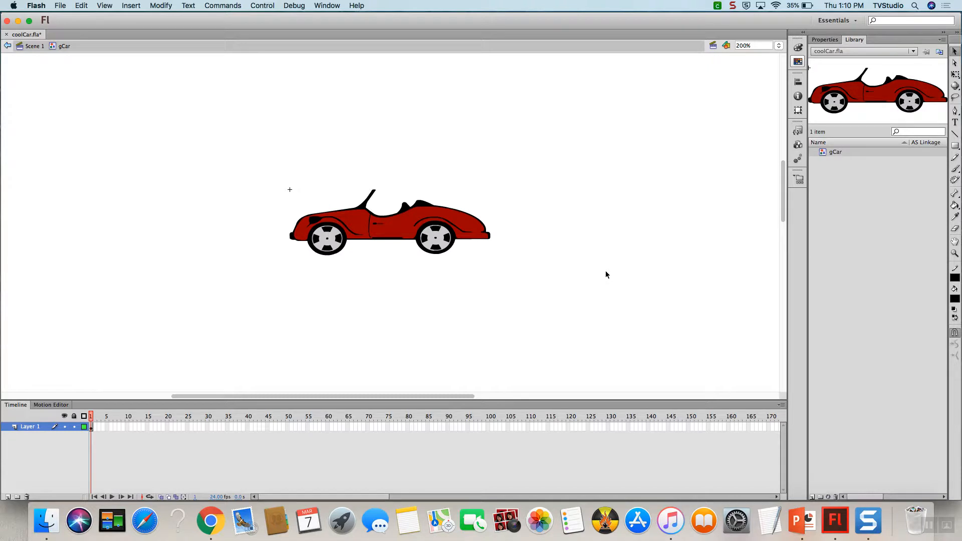
pyautogui.click(325, 238)
pyautogui.keyDown('shift'); pyautogui.click(440, 236); pyautogui.keyUp('shift')
pyautogui.keyDown('shift'); pyautogui.click(438, 237); pyautogui.keyUp('shift')
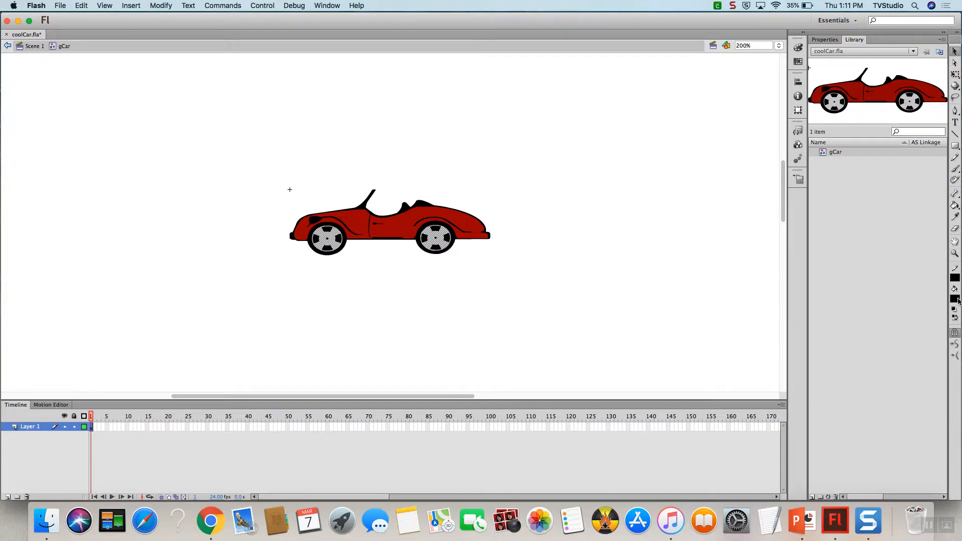
pyautogui.click(954, 299)
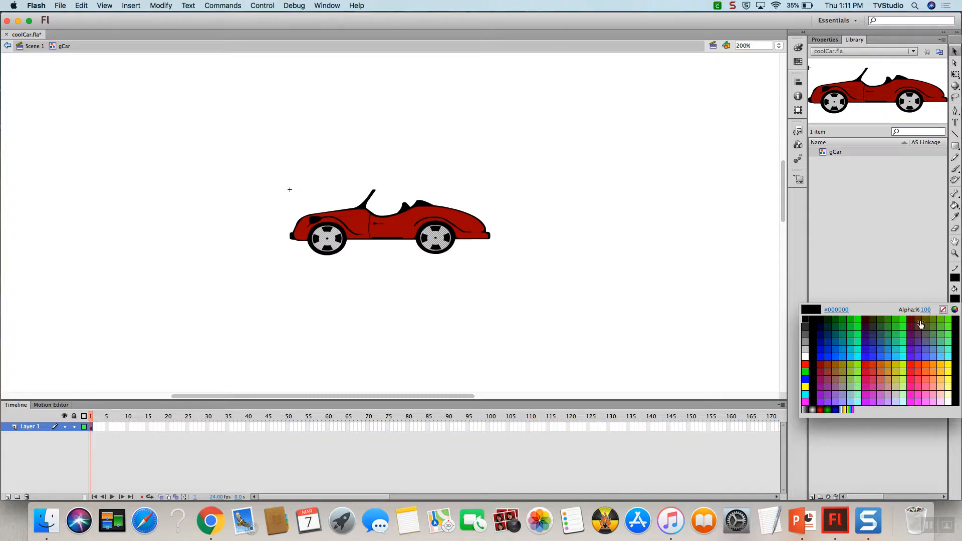
pyautogui.click(835, 409)
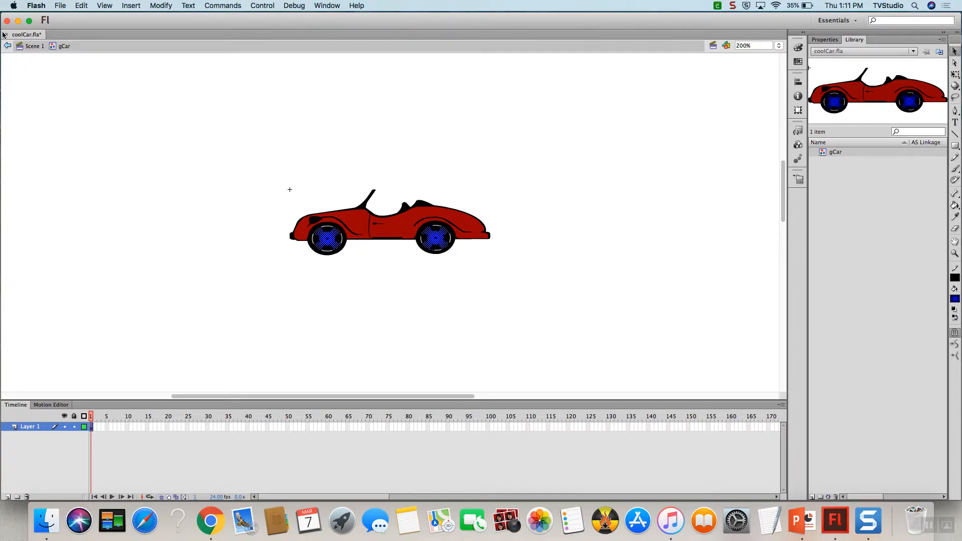
pyautogui.click(34, 46)
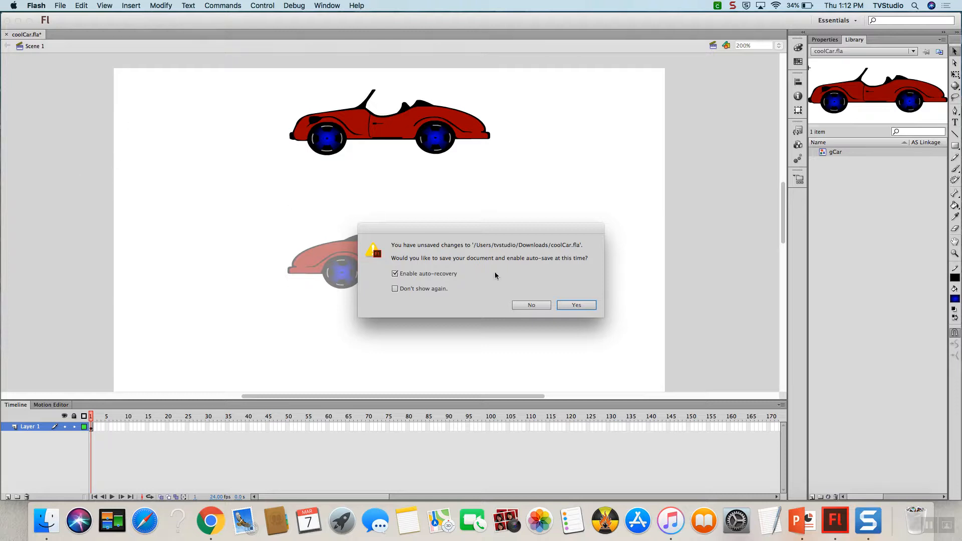
# Step: Decline the auto-save offer and save the document as coolCar.fla on the Desktop in Flash CS6 Document format
pyautogui.click(531, 305)
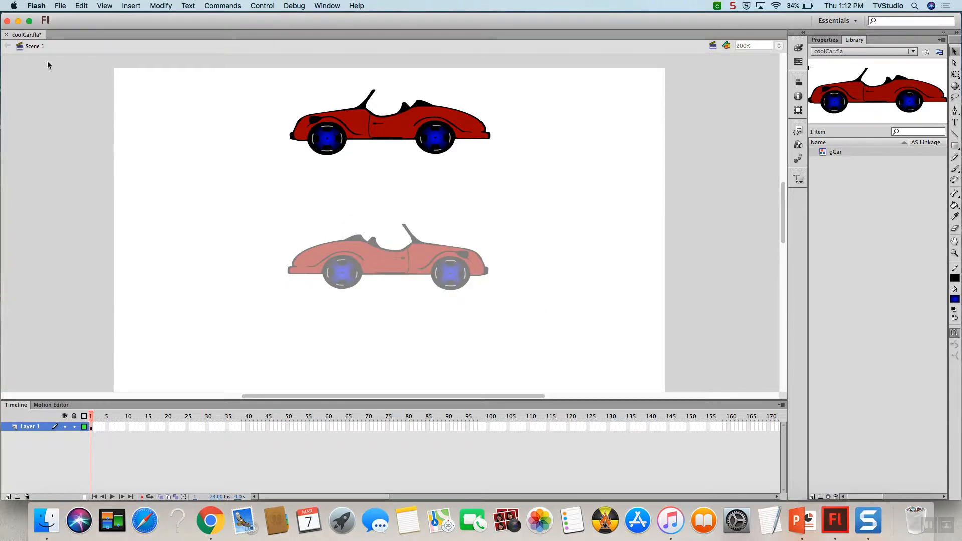
pyautogui.click(60, 6)
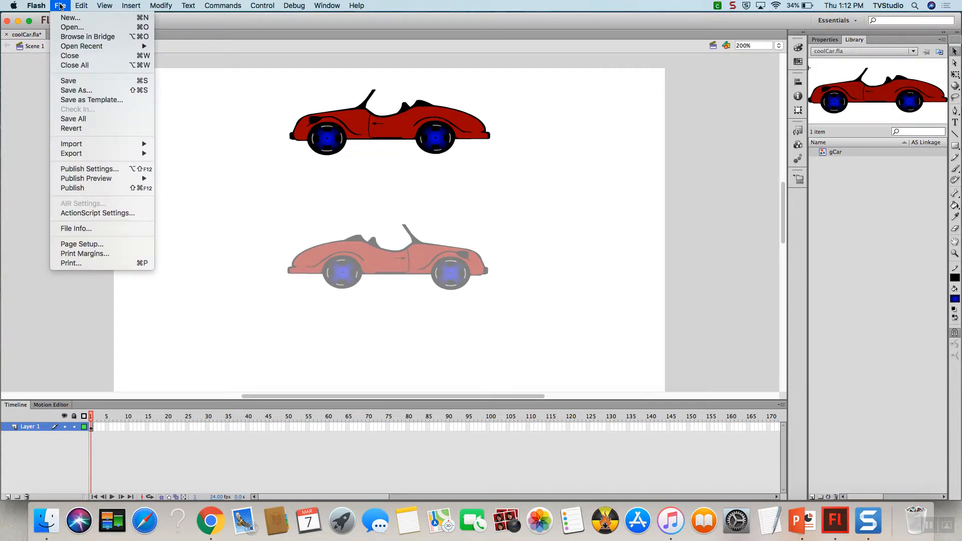
pyautogui.click(79, 85)
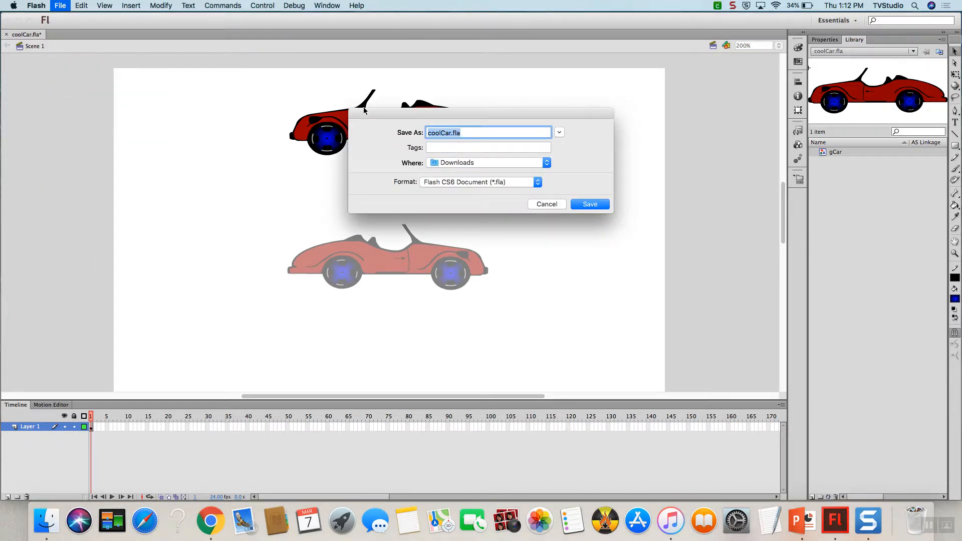
pyautogui.click(545, 165)
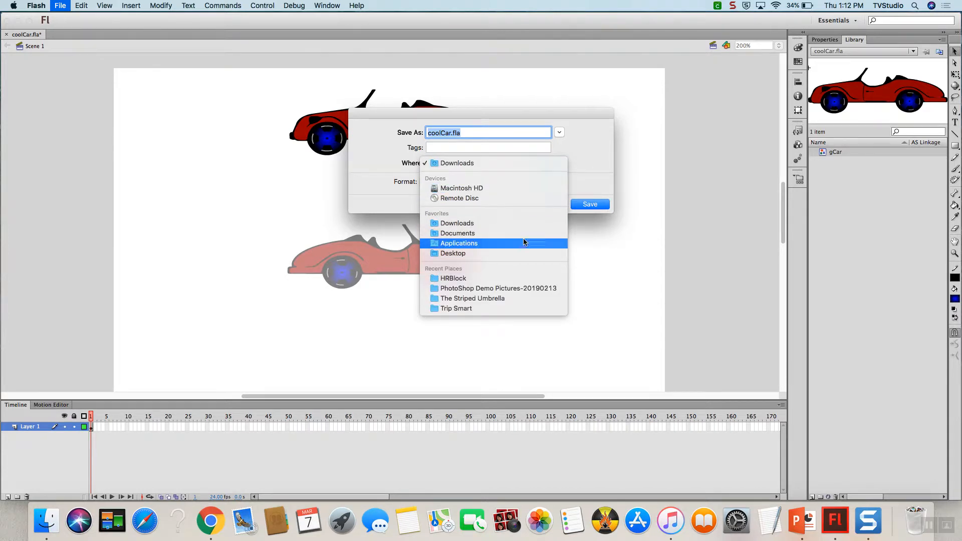
pyautogui.click(521, 254)
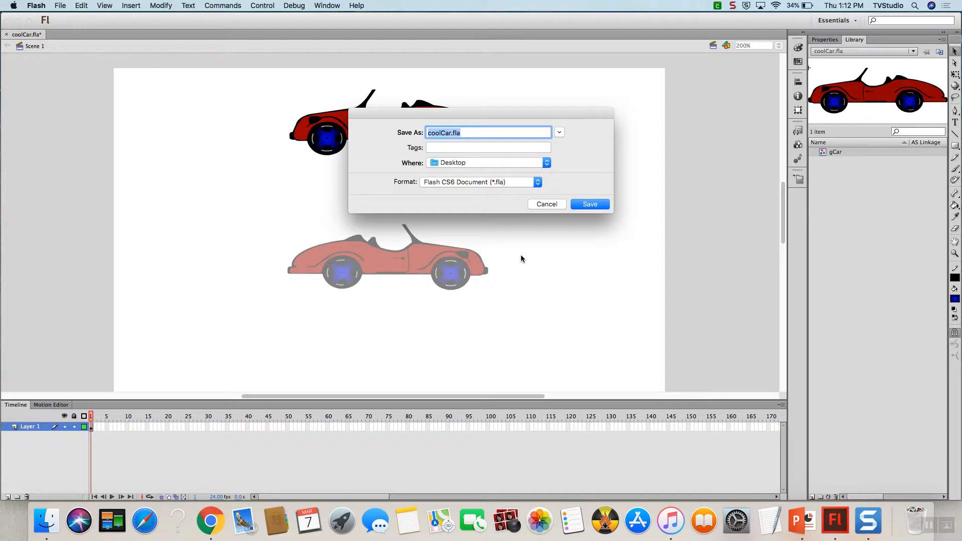
pyautogui.click(590, 204)
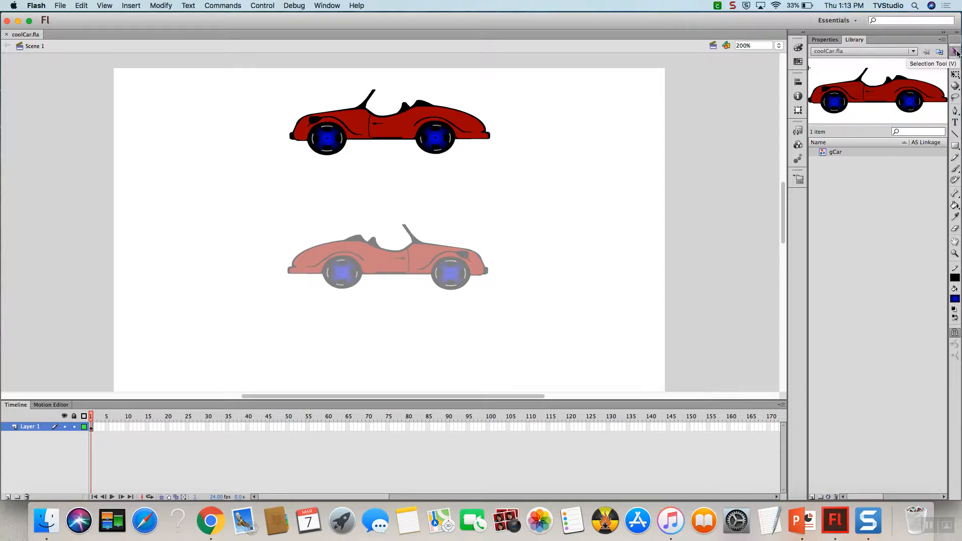
# Step: Break apart the lower, semi-transparent car instance and deselect the resulting shapes
pyautogui.moveTo(209, 188); pyautogui.dragTo(560, 348)
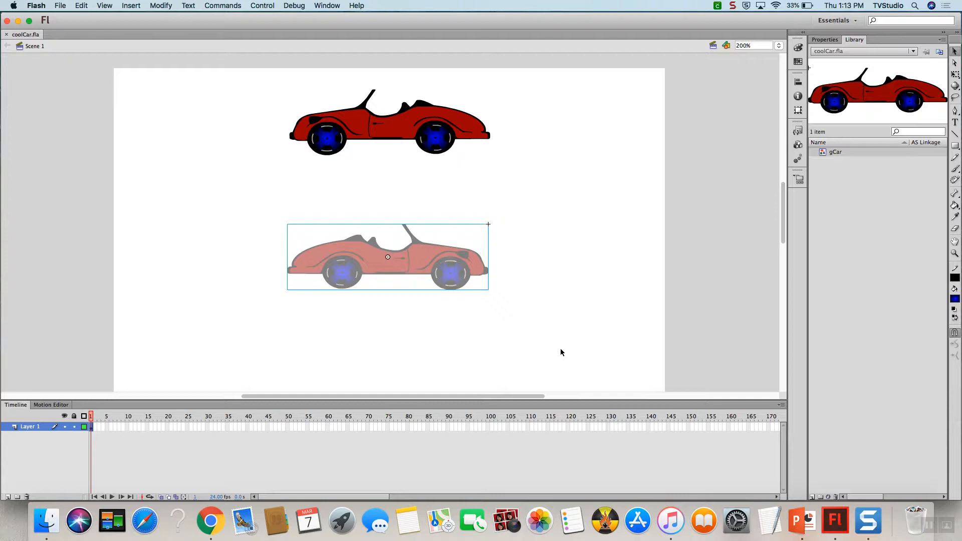
pyautogui.click(161, 6)
pyautogui.click(169, 53)
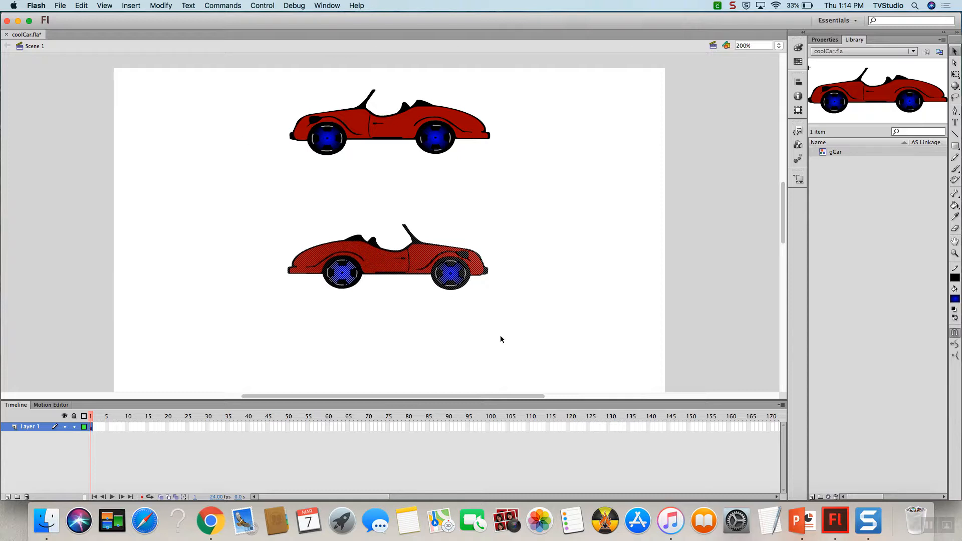
pyautogui.click(536, 314)
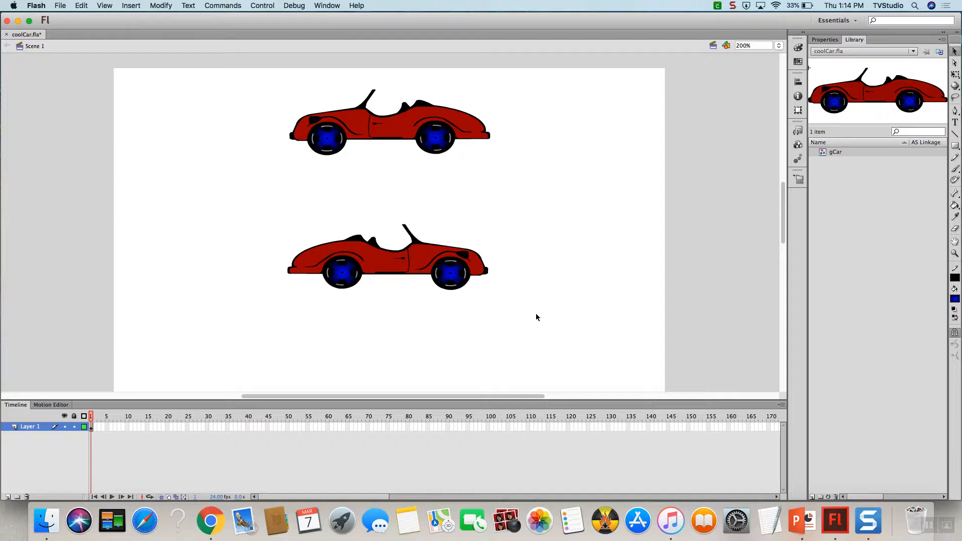
pyautogui.click(454, 271)
pyautogui.keyDown('shift'); pyautogui.click(341, 265); pyautogui.keyUp('shift')
pyautogui.keyDown('shift'); pyautogui.click(340, 273); pyautogui.keyUp('shift')
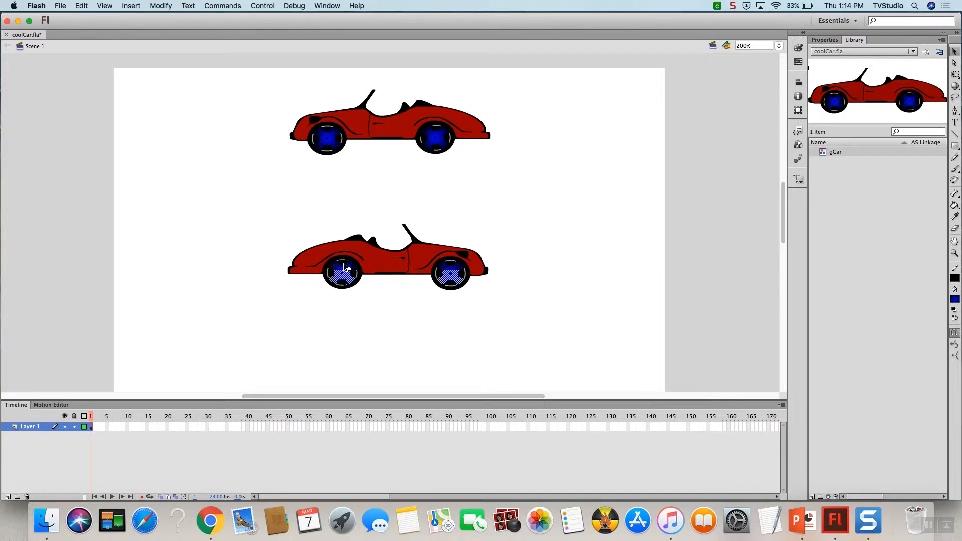
pyautogui.click(347, 319)
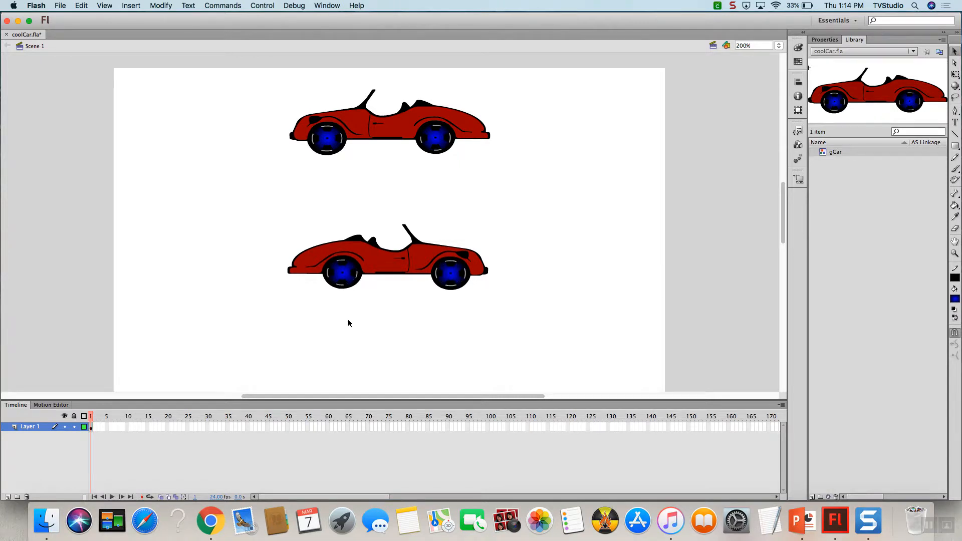
# Step: Select both wheel fills of the broken-apart lower car and set their fill color to gray #999999
pyautogui.click(451, 271)
pyautogui.keyDown('shift'); pyautogui.click(338, 269); pyautogui.keyUp('shift')
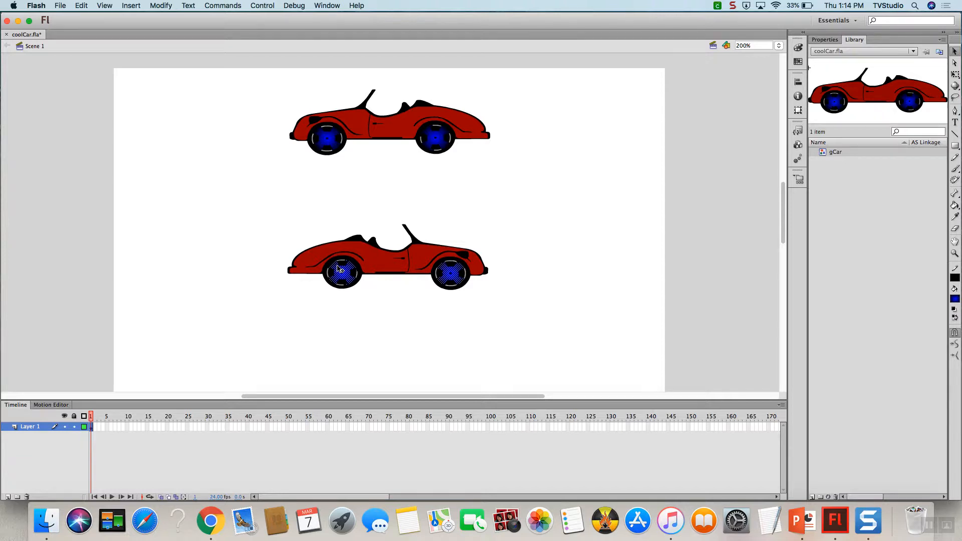
pyautogui.click(954, 299)
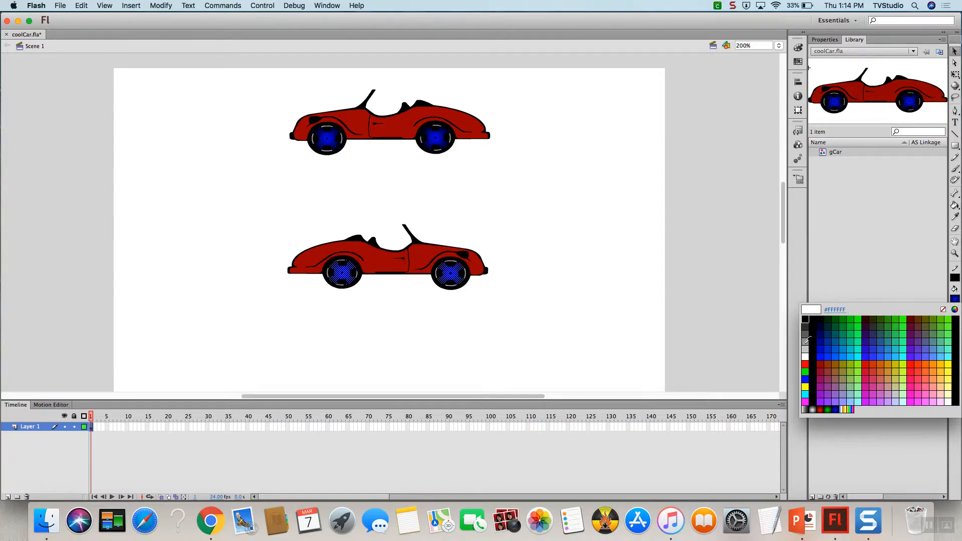
pyautogui.click(811, 319)
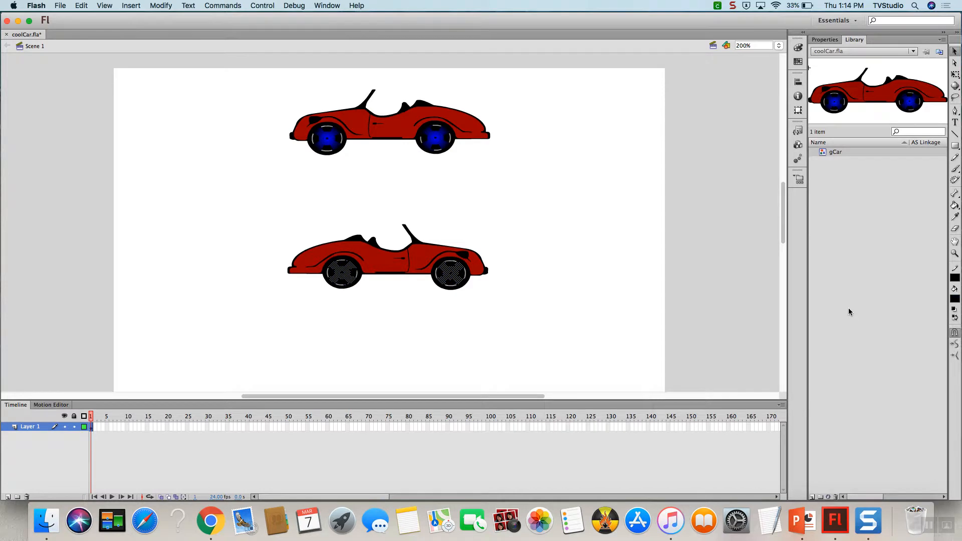
pyautogui.click(954, 299)
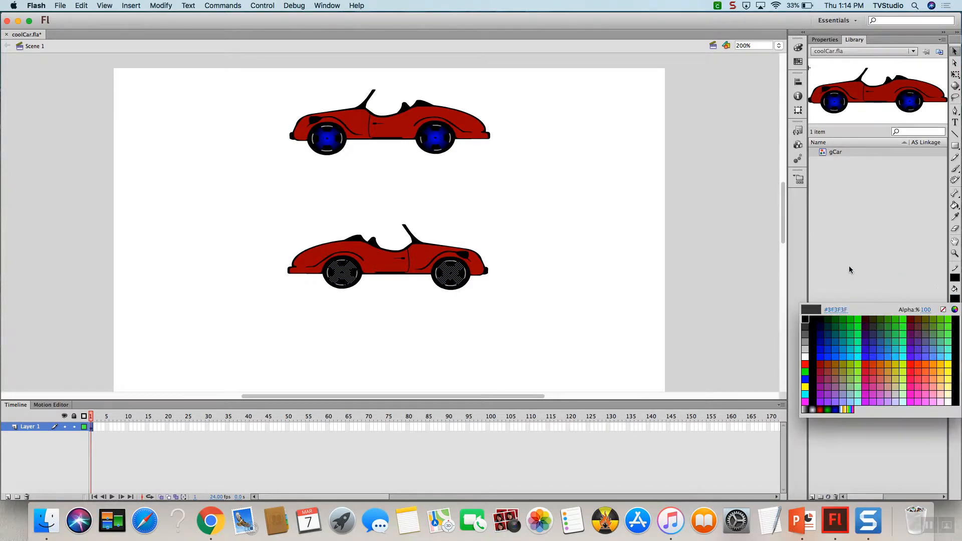
pyautogui.click(840, 311)
pyautogui.press('Right')
pyautogui.press('BackSpace')
pyautogui.press('BackSpace')
pyautogui.press('BackSpace')
pyautogui.press('BackSpace')
pyautogui.press('BackSpace')
pyautogui.press('BackSpace')
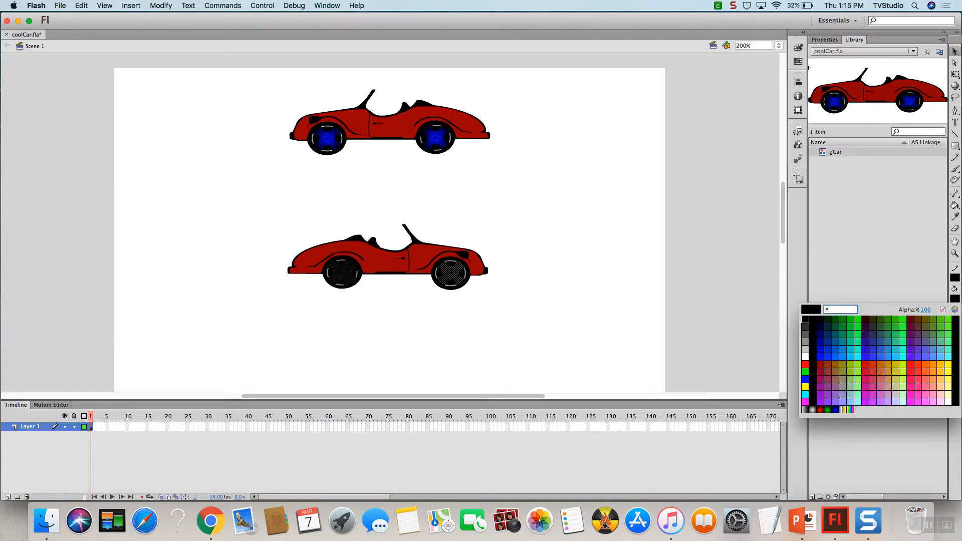
pyautogui.write('999999')
pyautogui.press('Return')
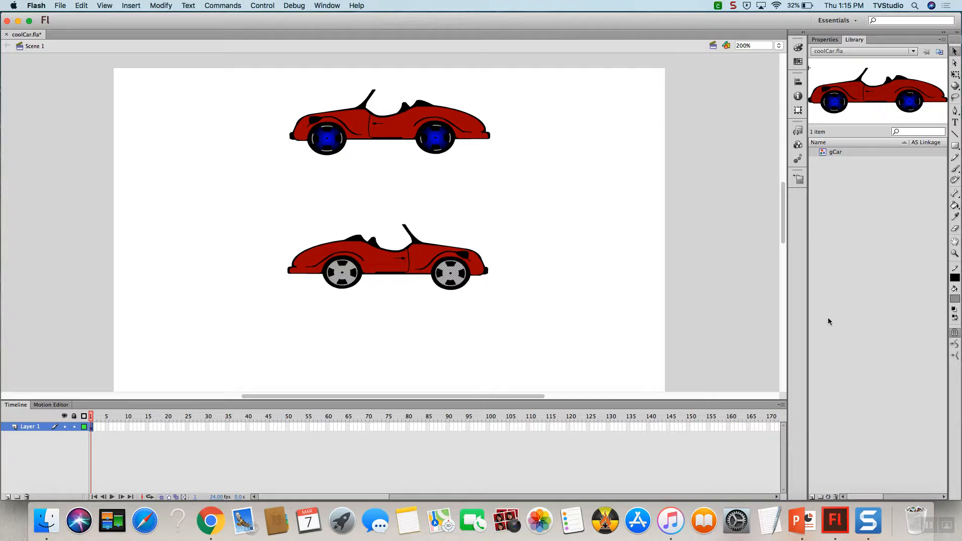
# Step: Open the gCar symbol for editing and fill both red body sections with the red radial gradient
pyautogui.click(551, 314)
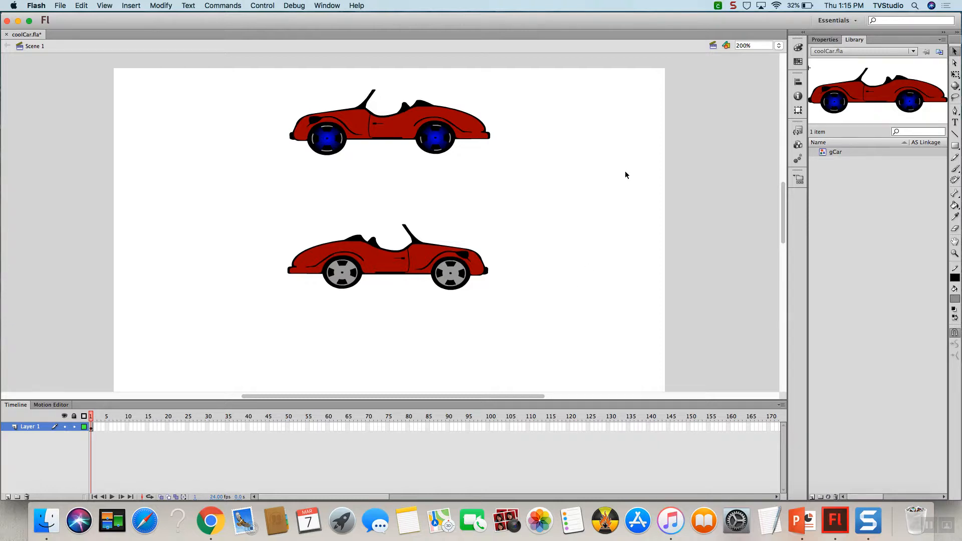
pyautogui.doubleClick(833, 152)
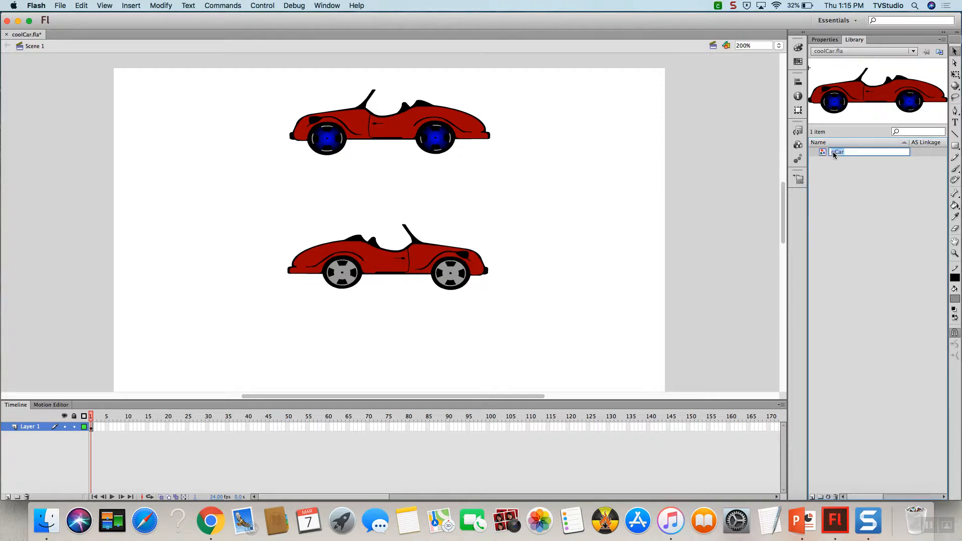
pyautogui.doubleClick(825, 151)
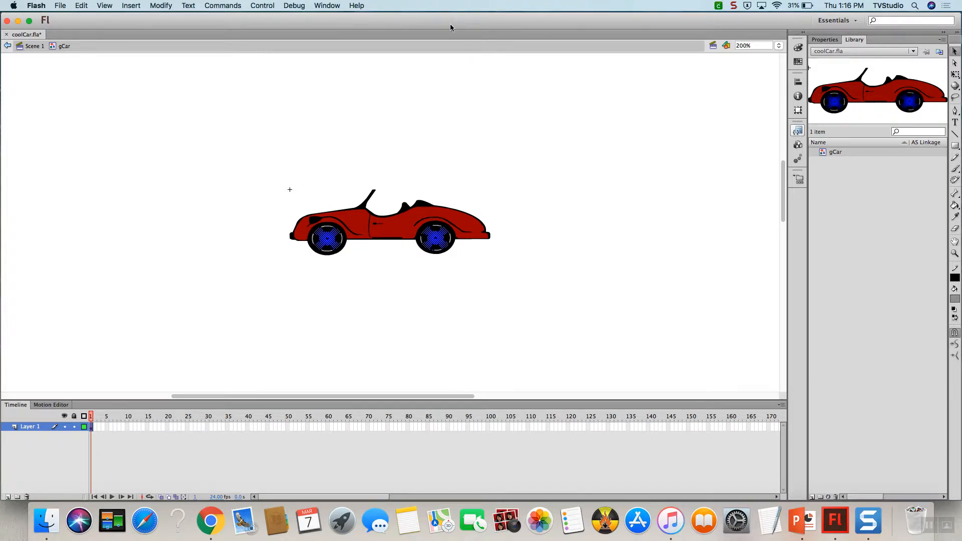
pyautogui.click(345, 221)
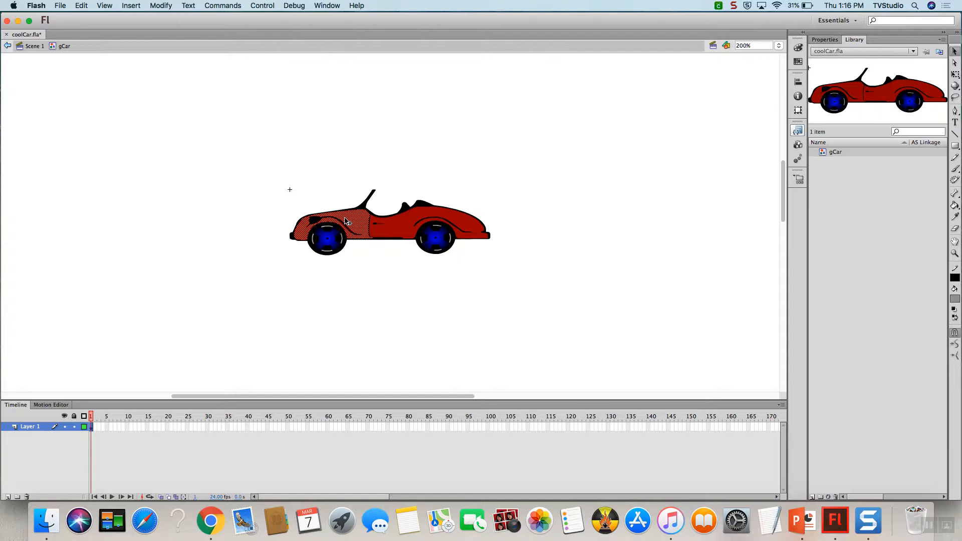
pyautogui.keyDown('shift'); pyautogui.click(435, 215); pyautogui.keyUp('shift')
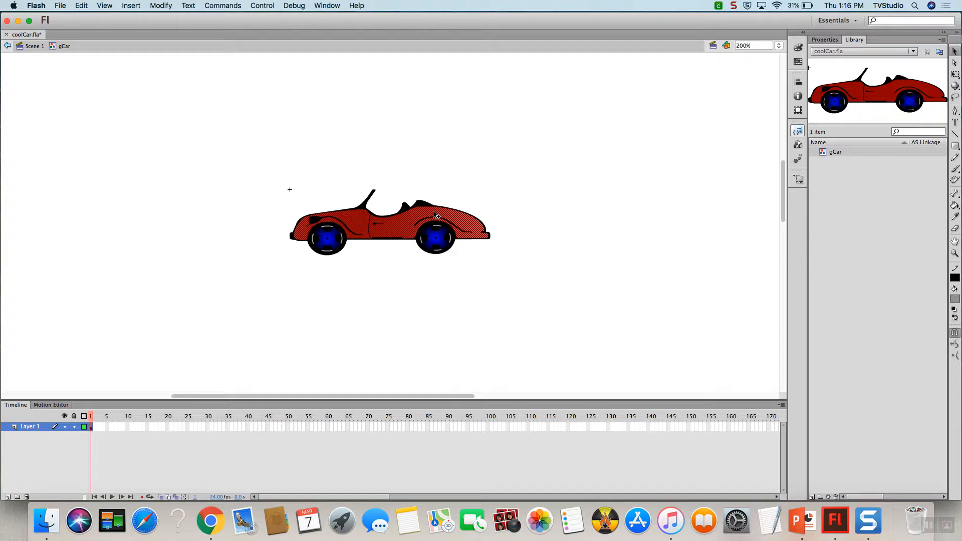
pyautogui.click(955, 300)
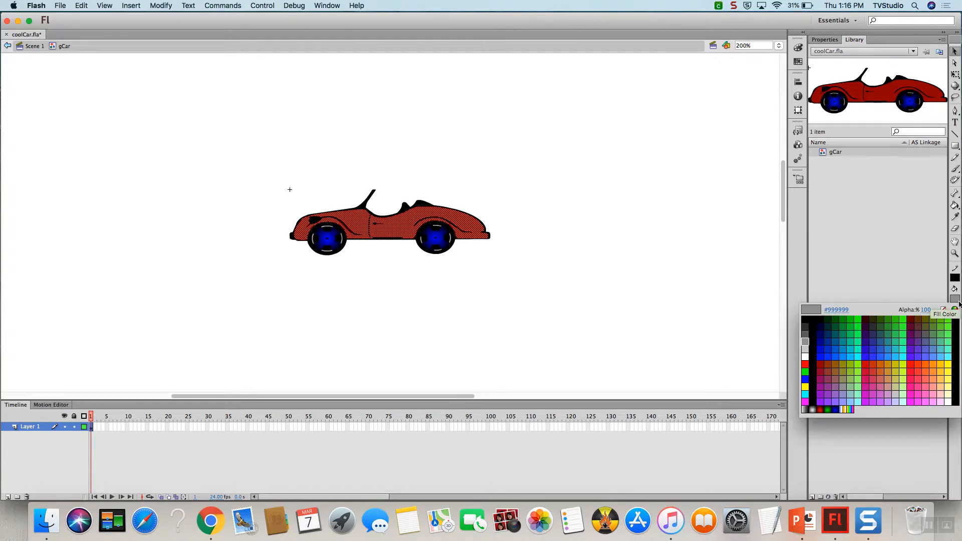
pyautogui.click(822, 408)
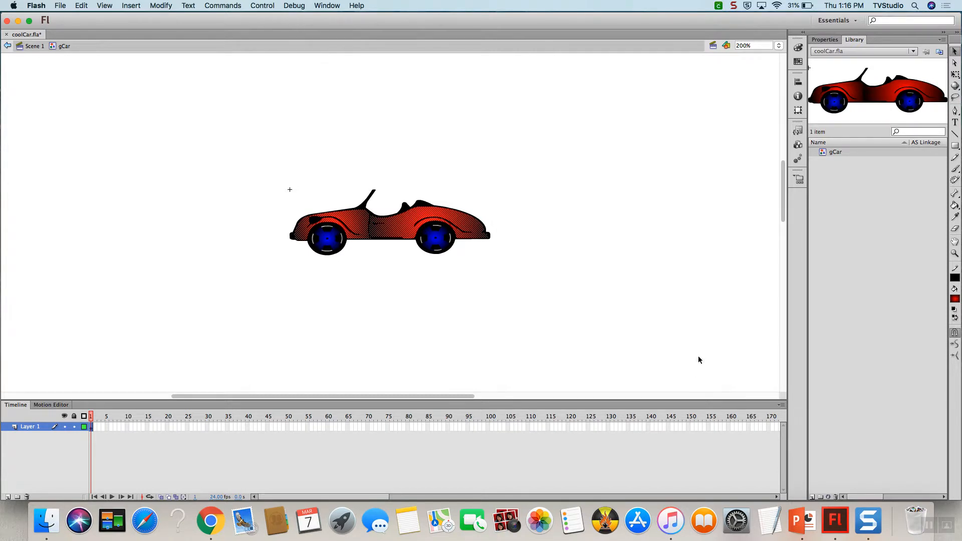
# Step: Return to Scene 1 and save the coolCar.fla document
pyautogui.click(32, 47)
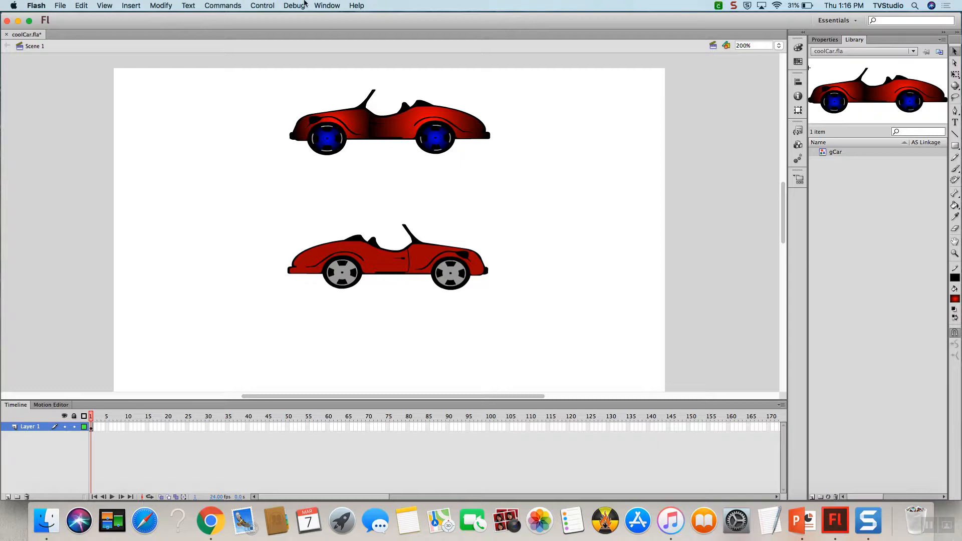
pyautogui.click(61, 6)
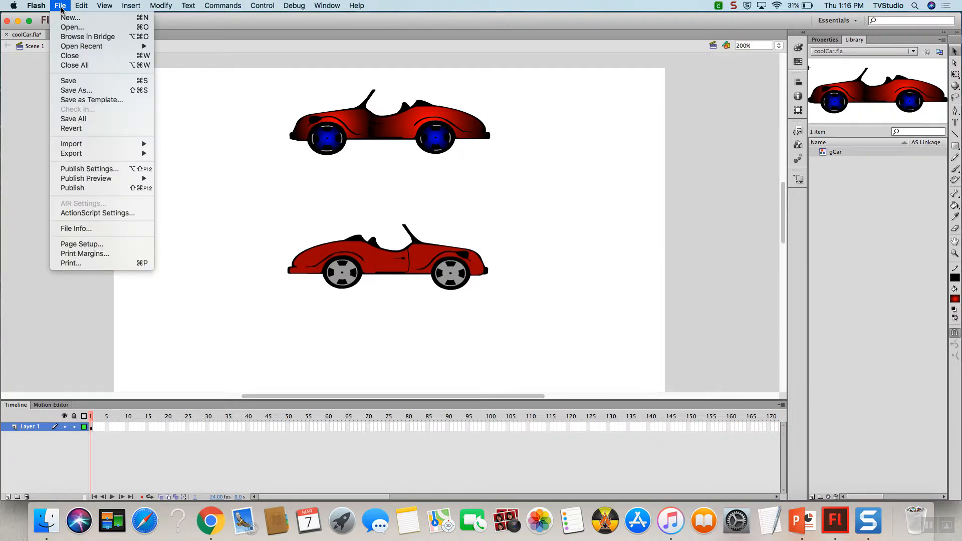
pyautogui.click(78, 84)
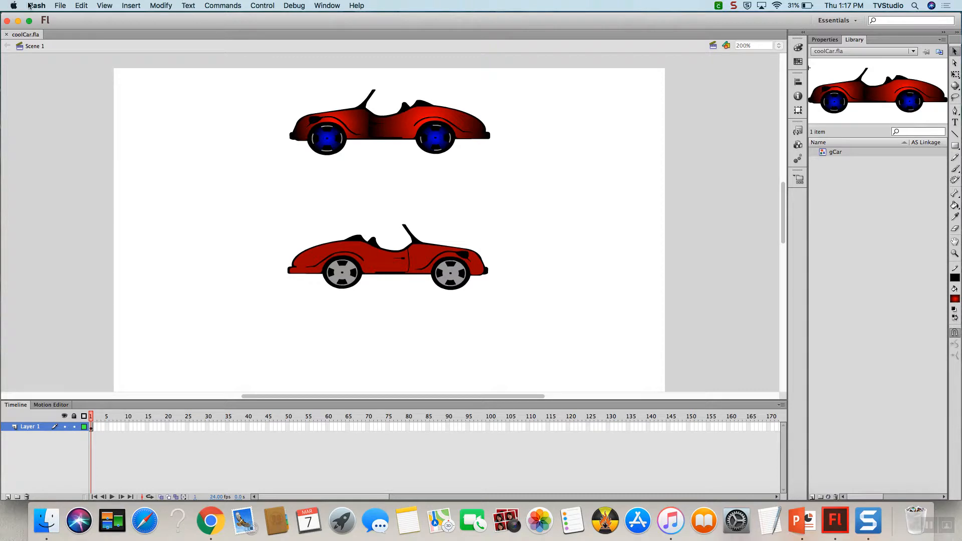
# Step: Open fl3_2.fla from the Downloads folder
pyautogui.click(60, 6)
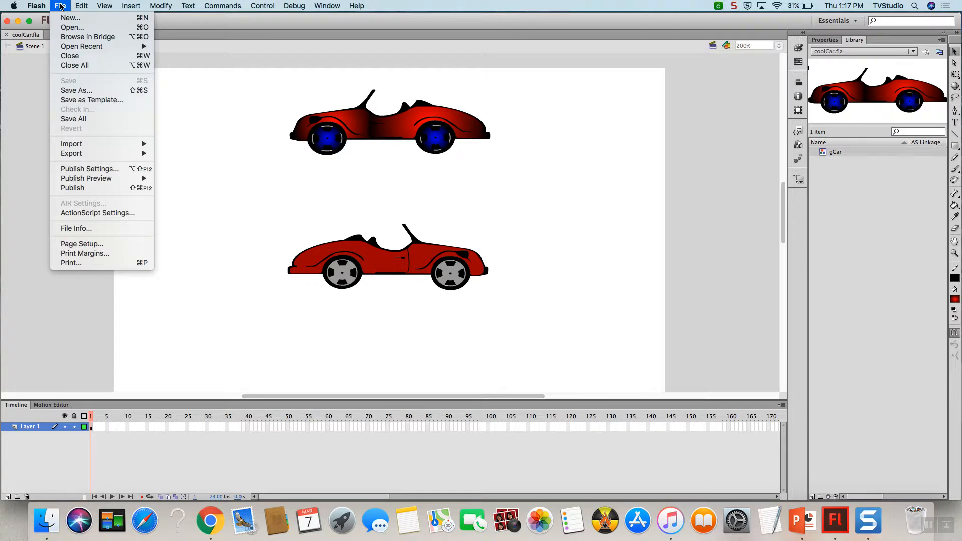
pyautogui.click(67, 28)
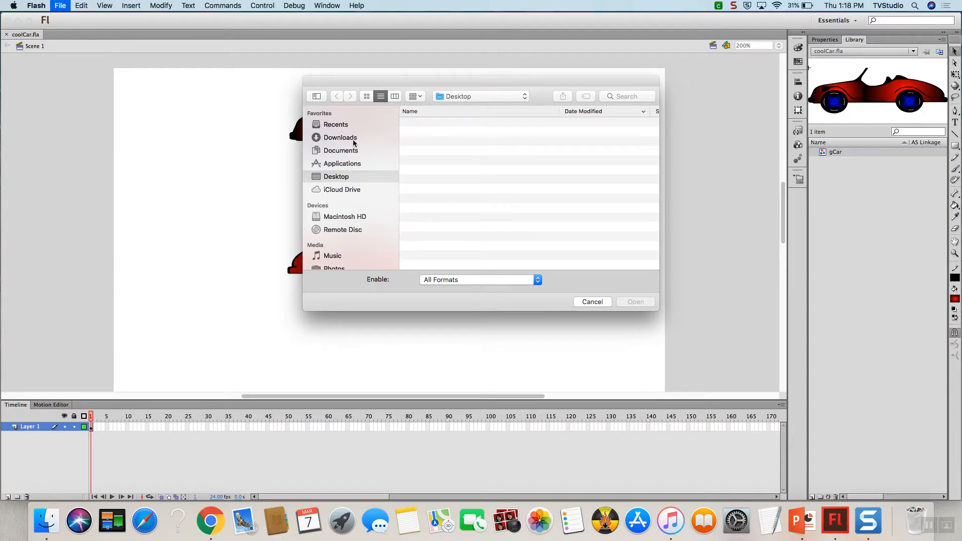
pyautogui.click(353, 140)
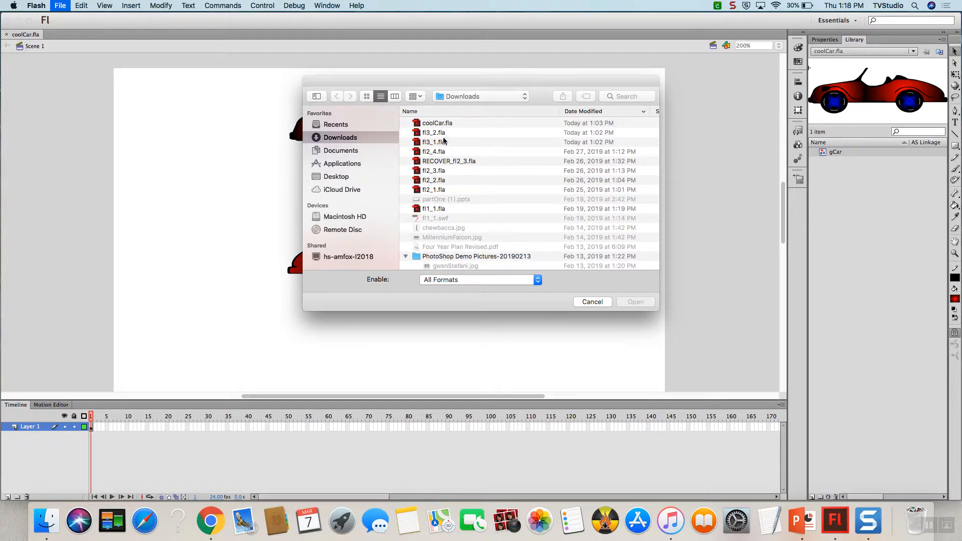
pyautogui.click(443, 136)
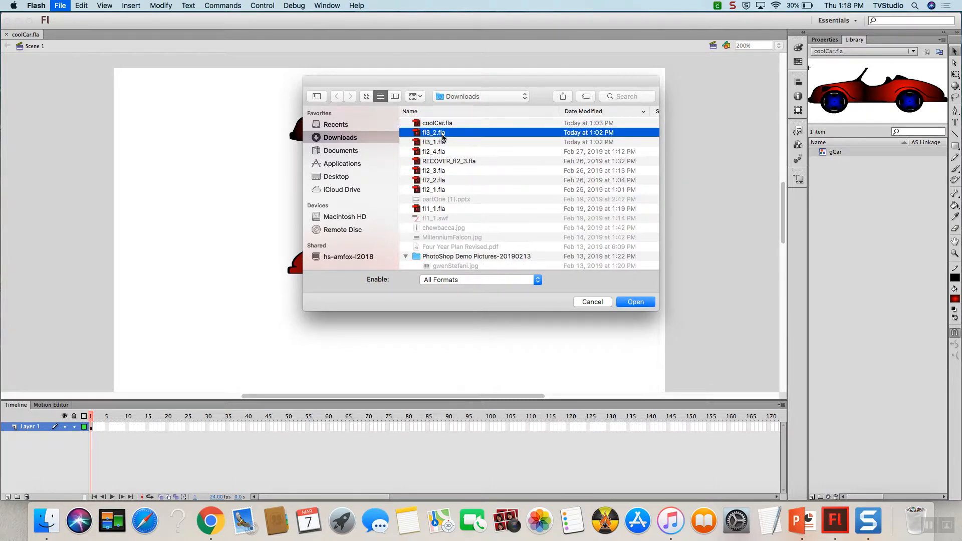
pyautogui.click(636, 302)
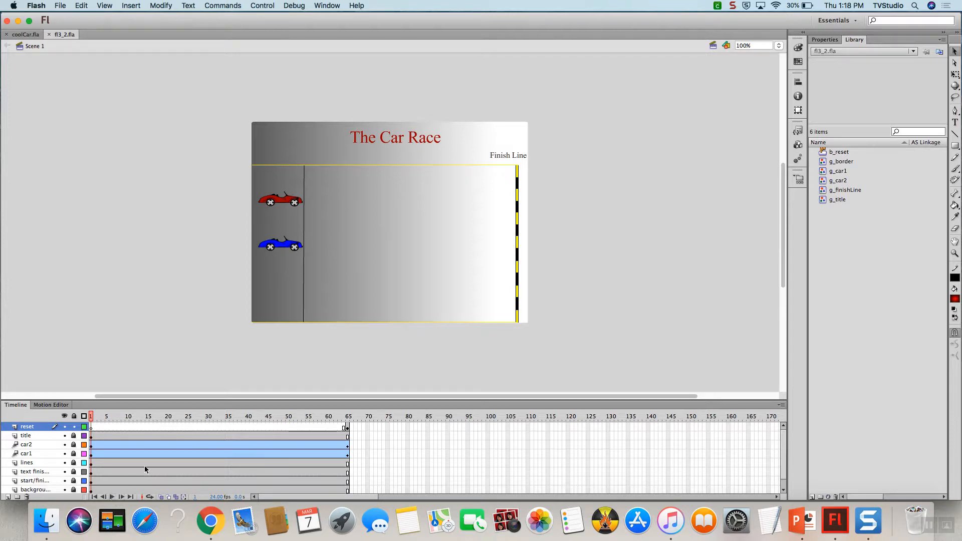
# Step: Look through the layers of the car race document and play its animation on the timeline
pyautogui.scroll(-1, 361, 431)
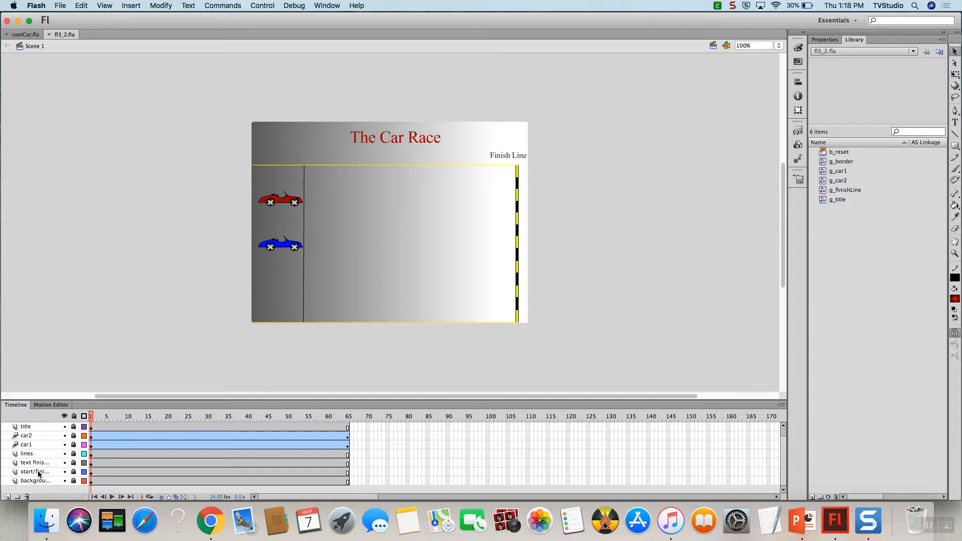
pyautogui.scroll(1, 39, 473)
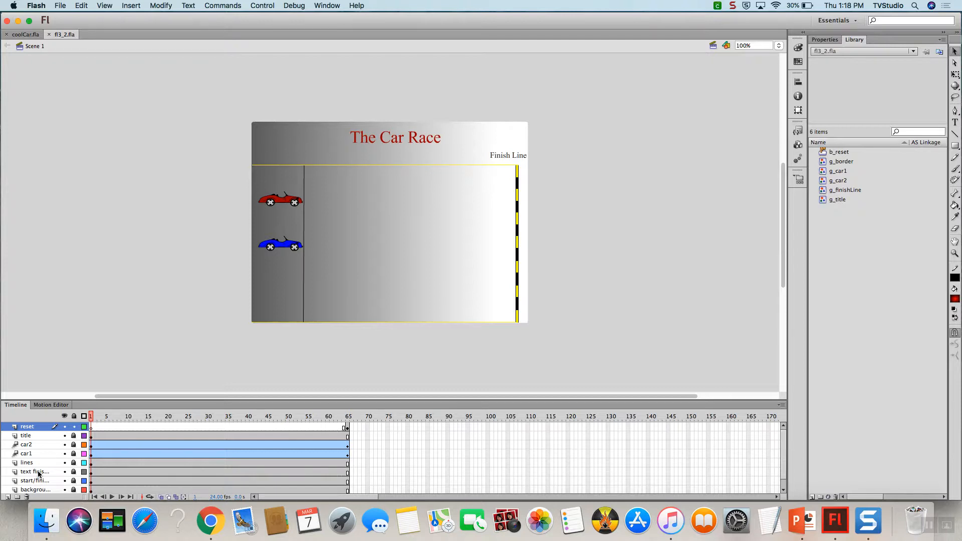
pyautogui.scroll(-1, 39, 473)
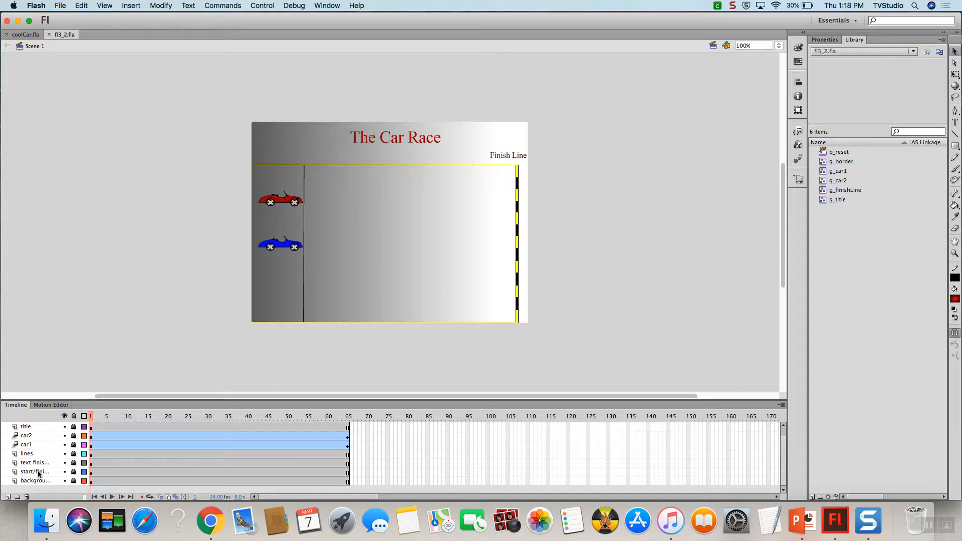
pyautogui.click(112, 496)
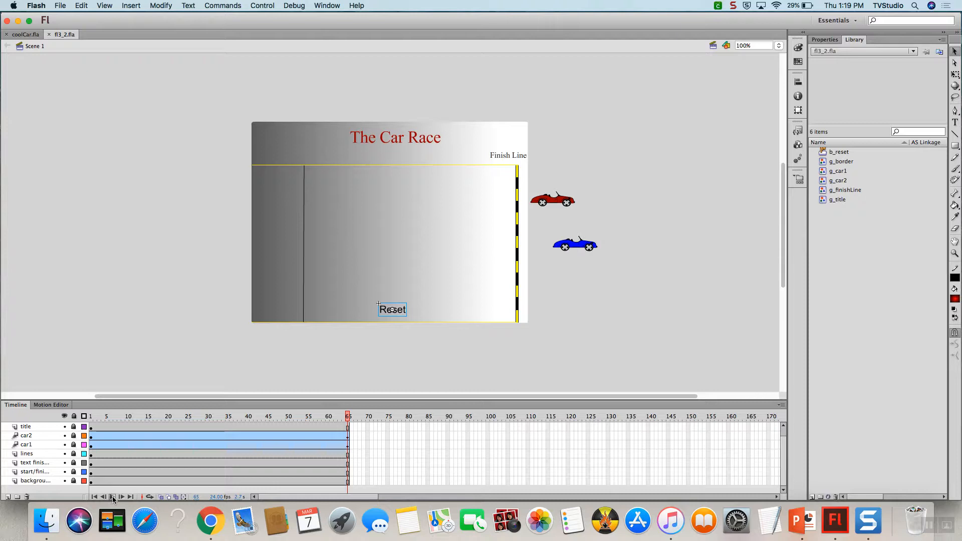
# Step: Test the car race movie in Flash Professional and close the preview window
pyautogui.click(270, 5)
pyautogui.moveTo(287, 78)
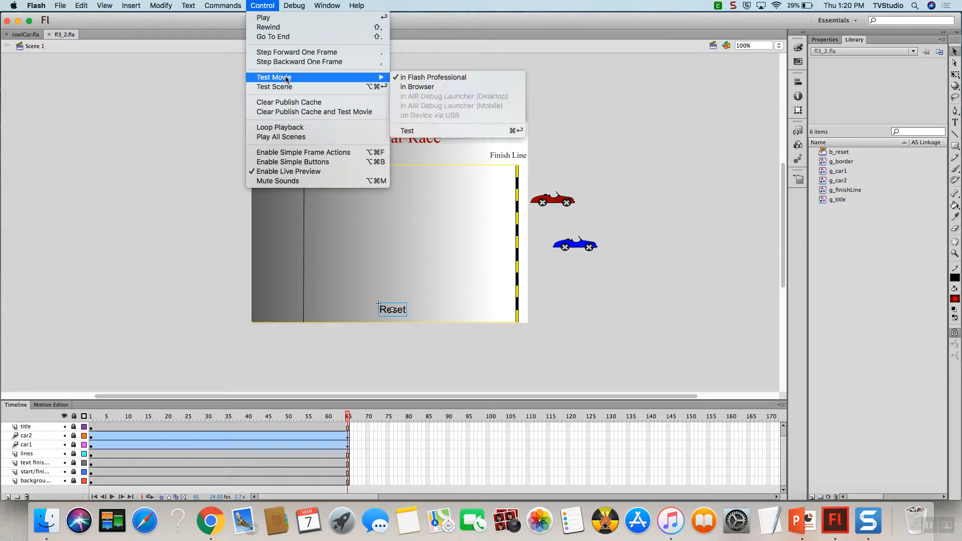
pyautogui.click(419, 78)
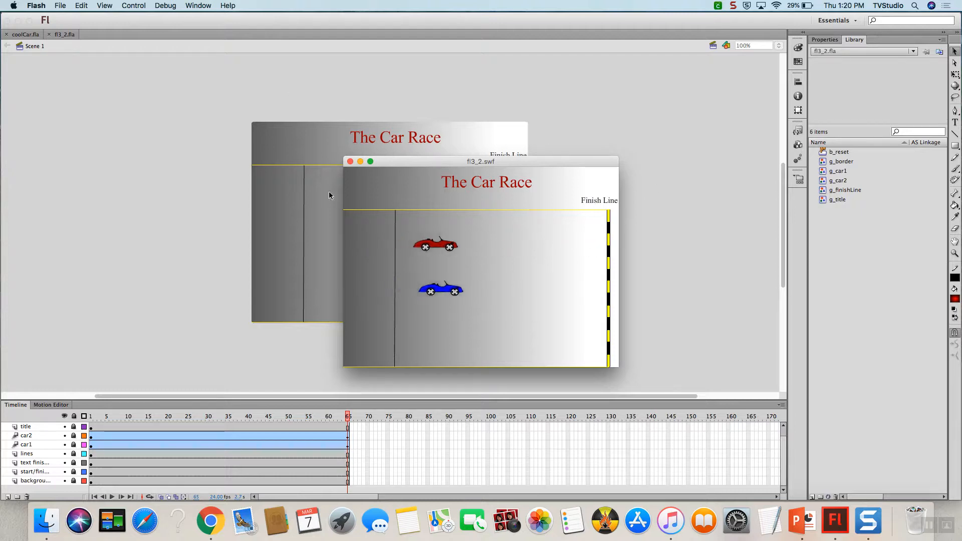
pyautogui.click(350, 161)
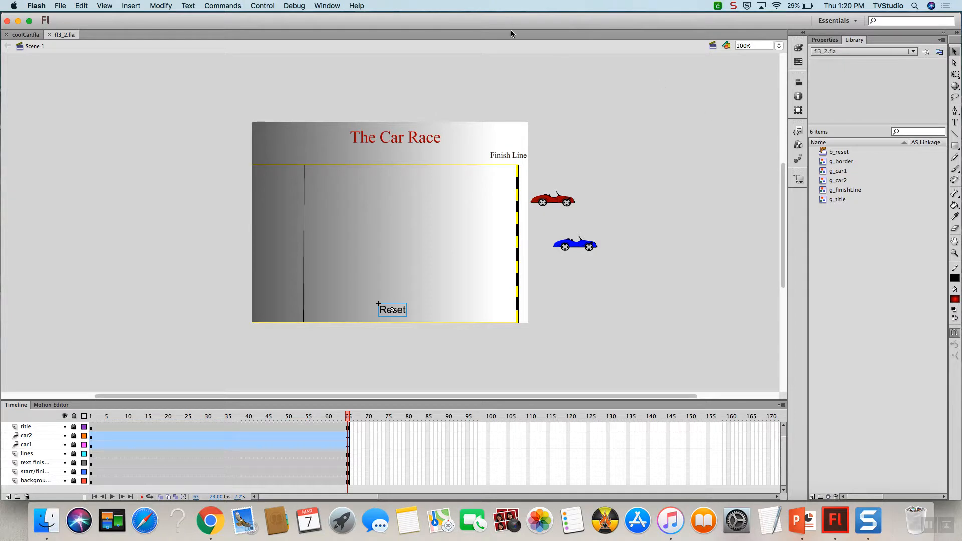
# Step: Save the car race document as carRace on the Desktop in Flash CS6 Document format, accepting the conversion from the older format
pyautogui.click(59, 5)
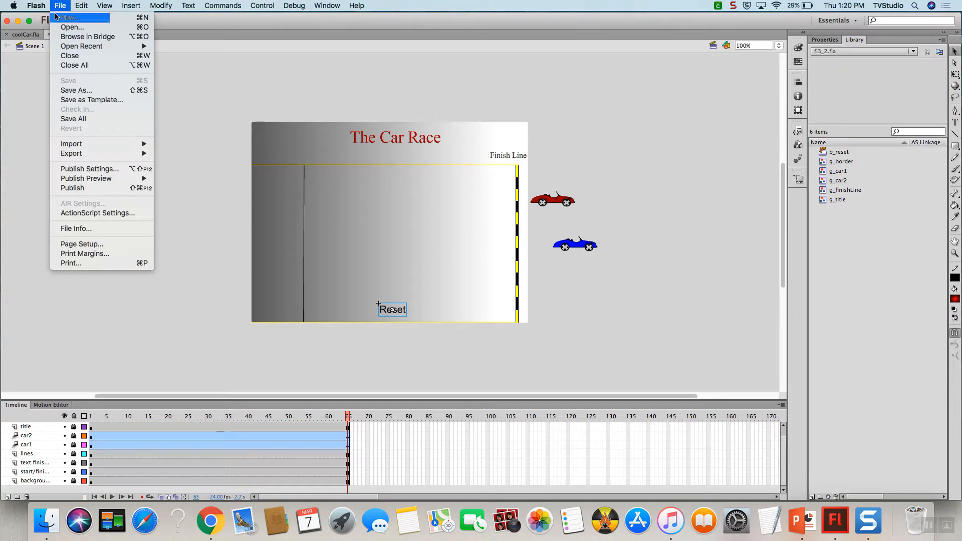
pyautogui.click(75, 90)
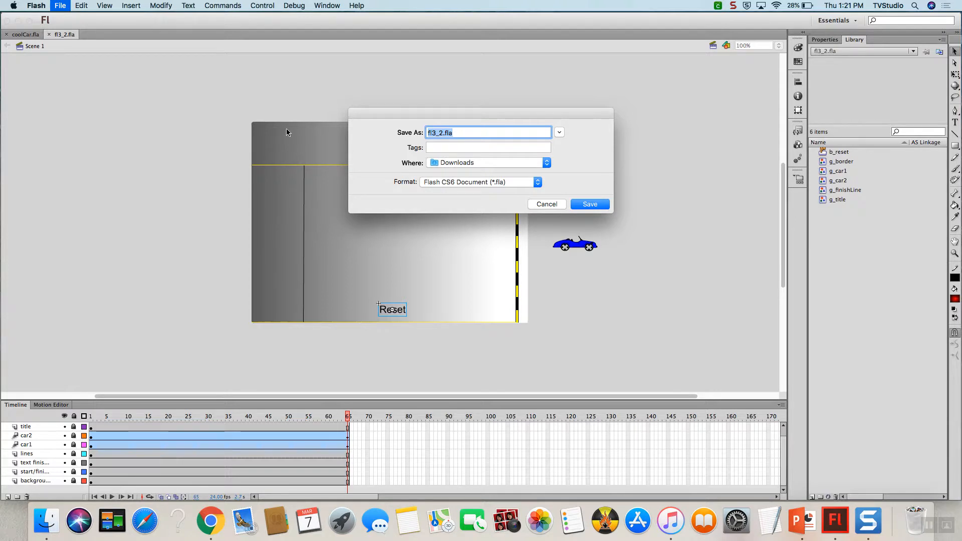
pyautogui.write('carRace')
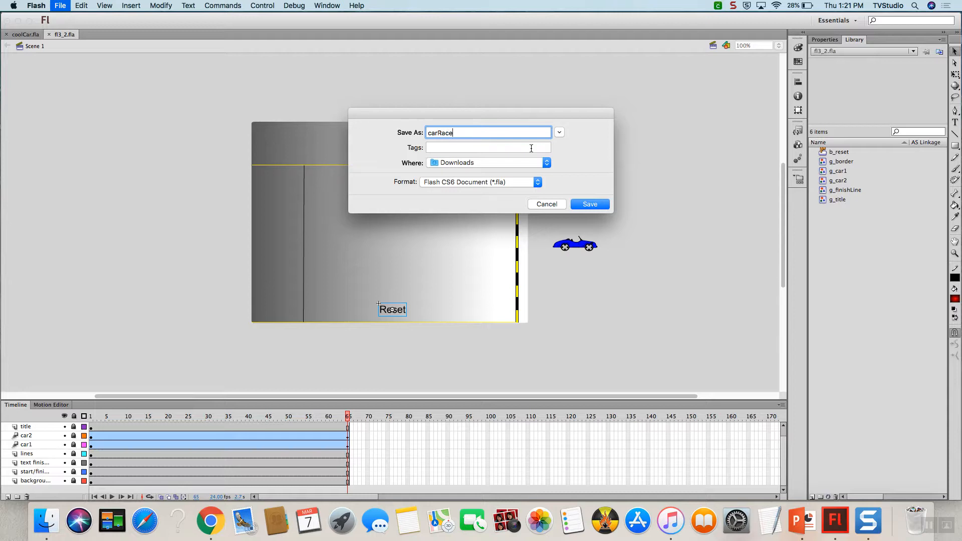
pyautogui.click(546, 162)
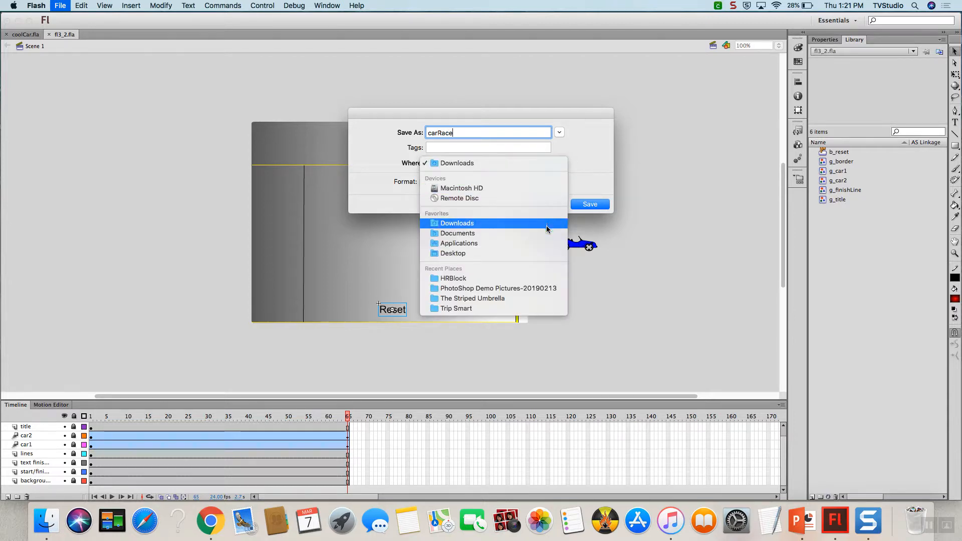
pyautogui.click(539, 255)
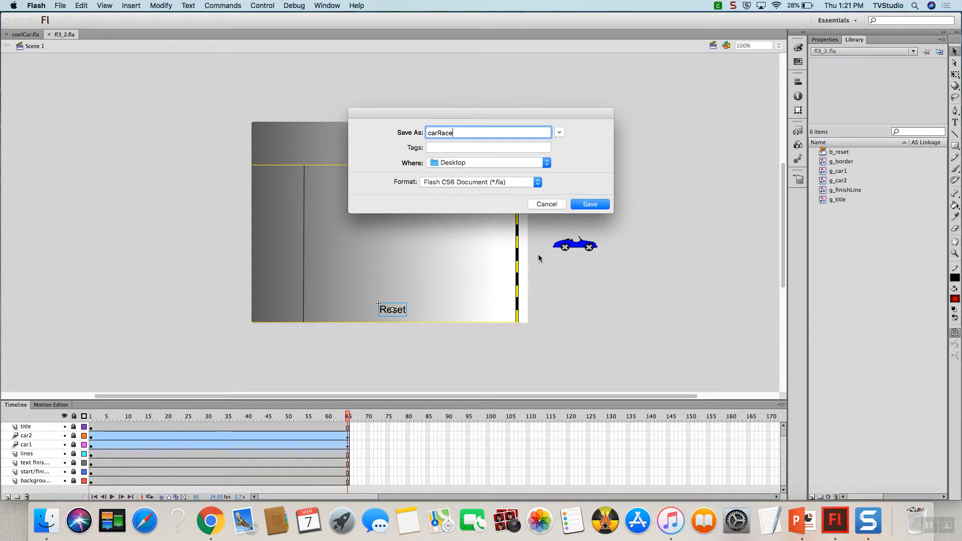
pyautogui.click(587, 203)
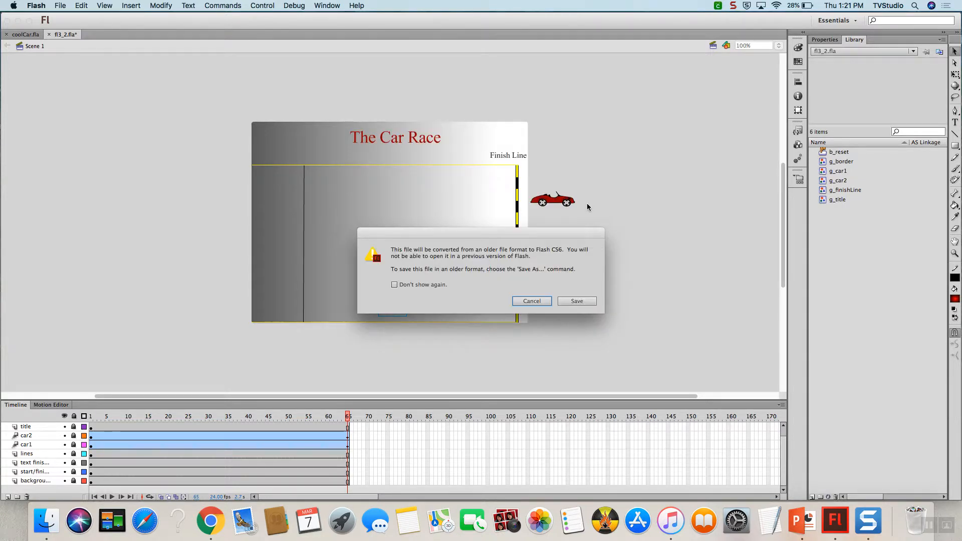
pyautogui.click(577, 302)
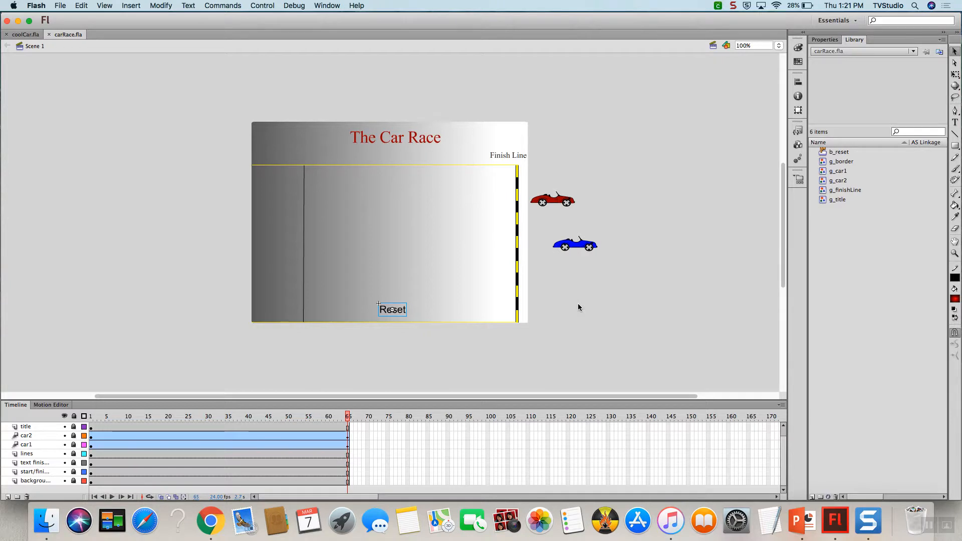
# Step: Set the stage magnification to 200% and move the playhead back to frame 1
pyautogui.click(779, 45)
pyautogui.click(781, 54)
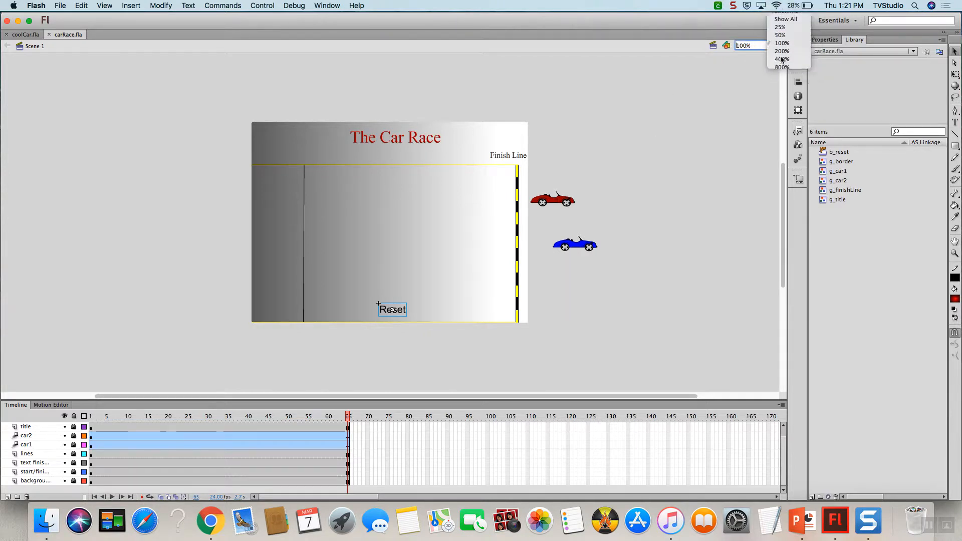
pyautogui.scroll(5, 698, 128)
pyautogui.scroll(-2, 699, 127)
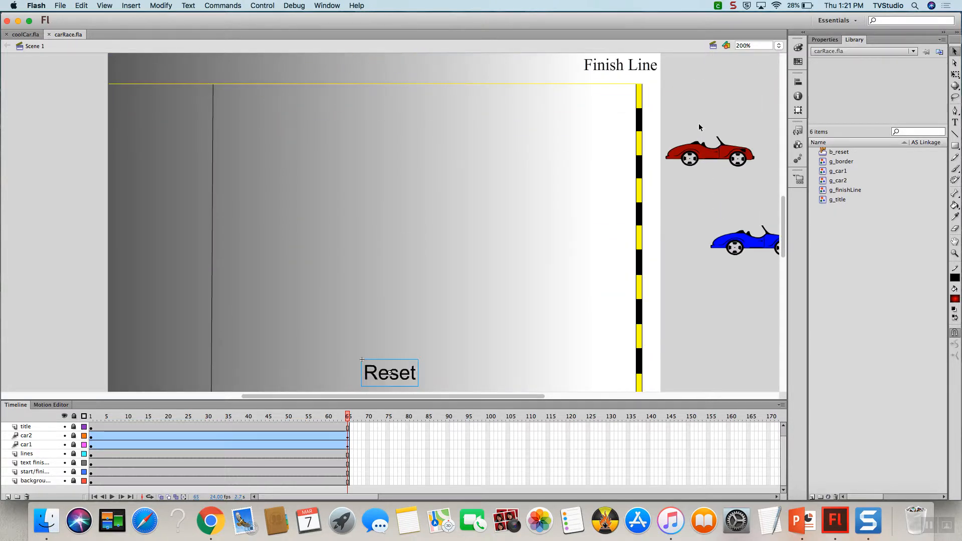
pyautogui.scroll(3, 699, 127)
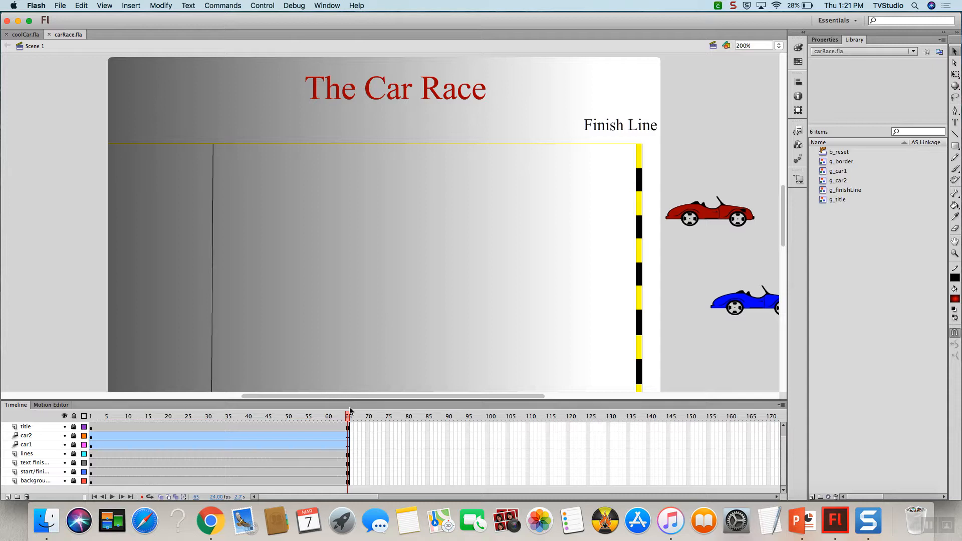
pyautogui.moveTo(348, 418); pyautogui.dragTo(14, 436)
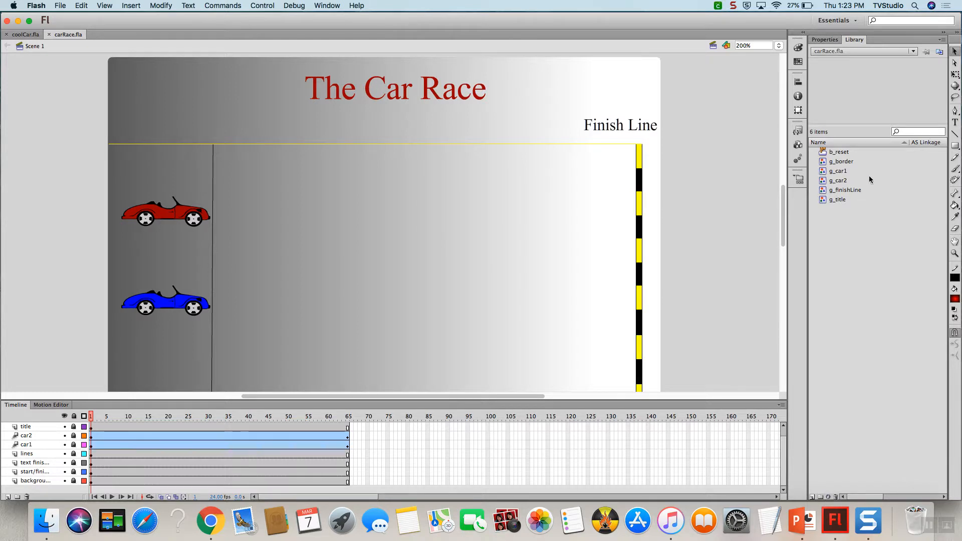
# Step: Preview the g_border symbol in the Library and look over the commands available for it
pyautogui.click(854, 162)
pyautogui.rightClick(845, 165)
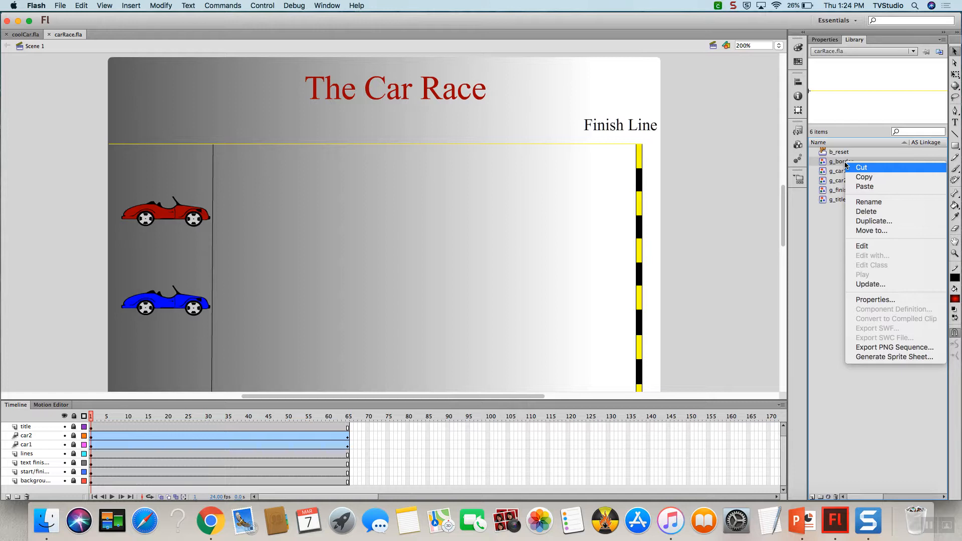
pyautogui.click(837, 236)
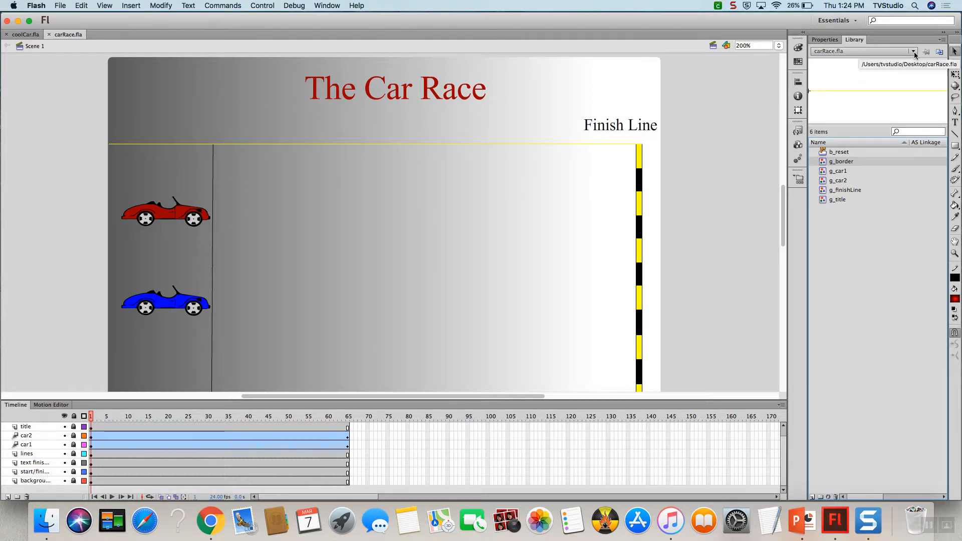
# Step: Copy the gCar symbol from the coolCar.fla Library into the carRace.fla Library
pyautogui.click(856, 51)
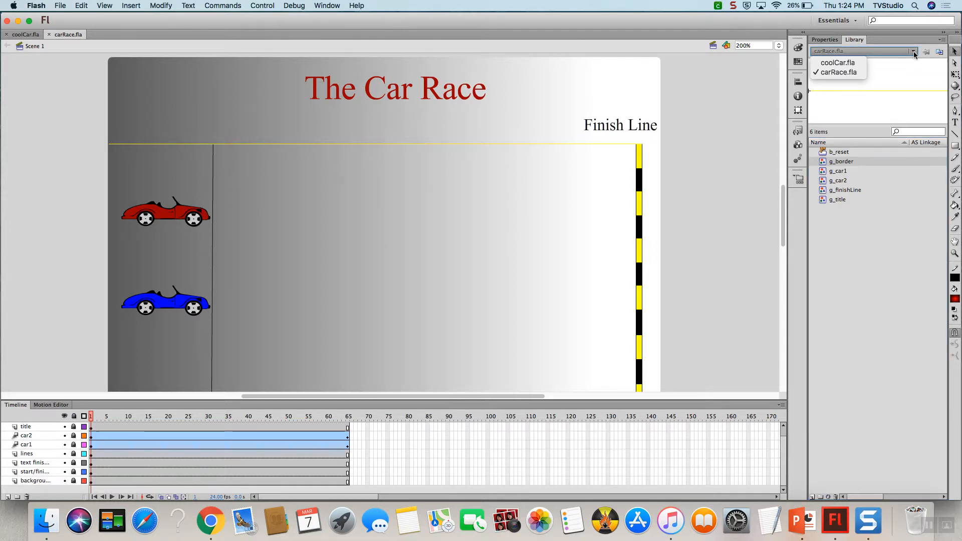
pyautogui.click(841, 63)
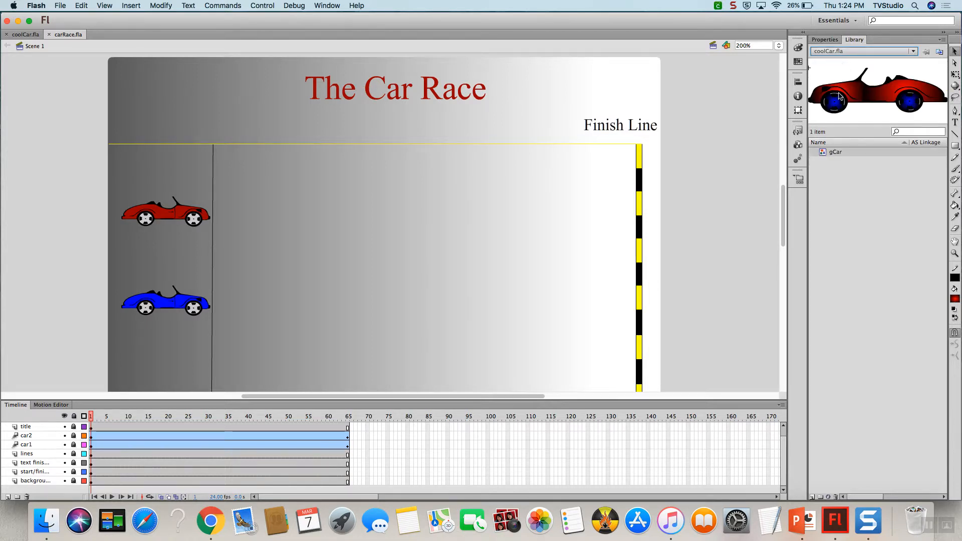
pyautogui.rightClick(839, 153)
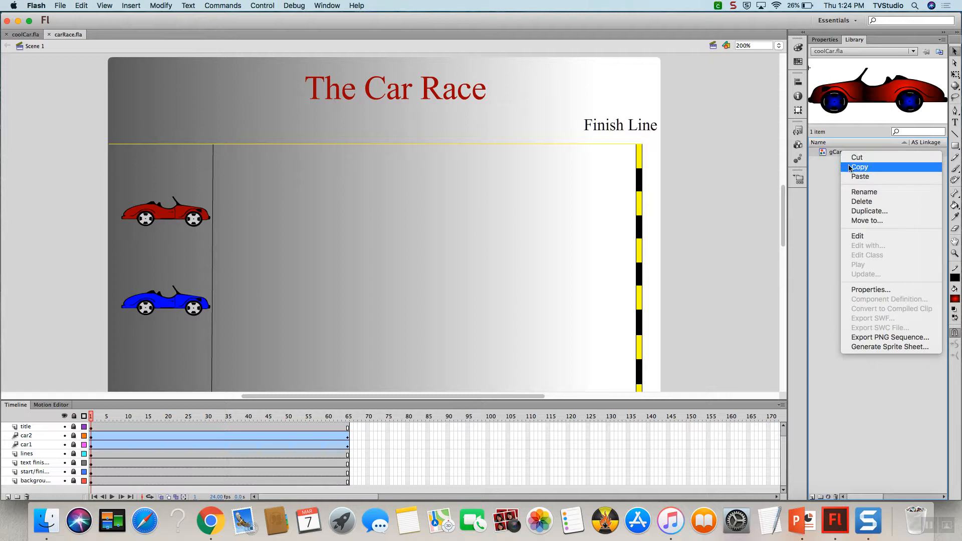
pyautogui.click(859, 167)
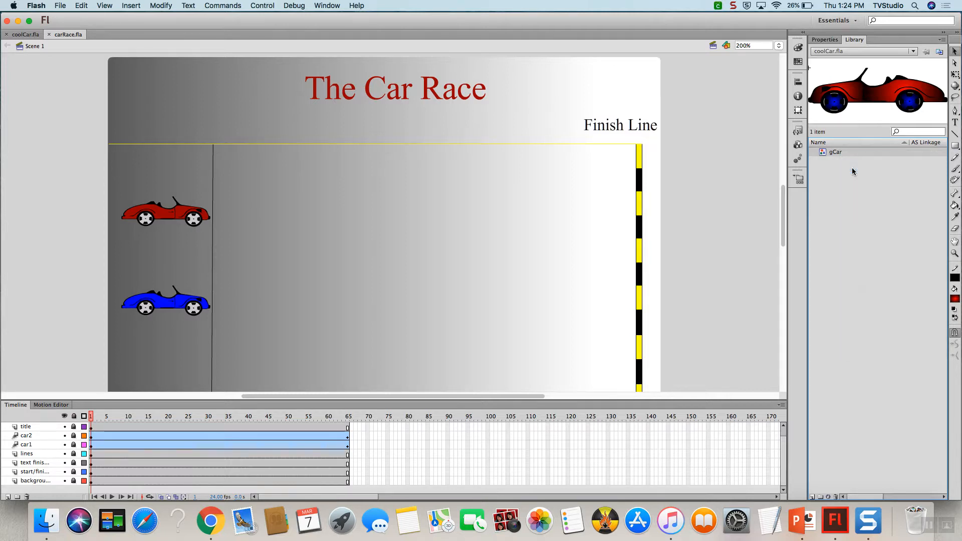
pyautogui.click(912, 51)
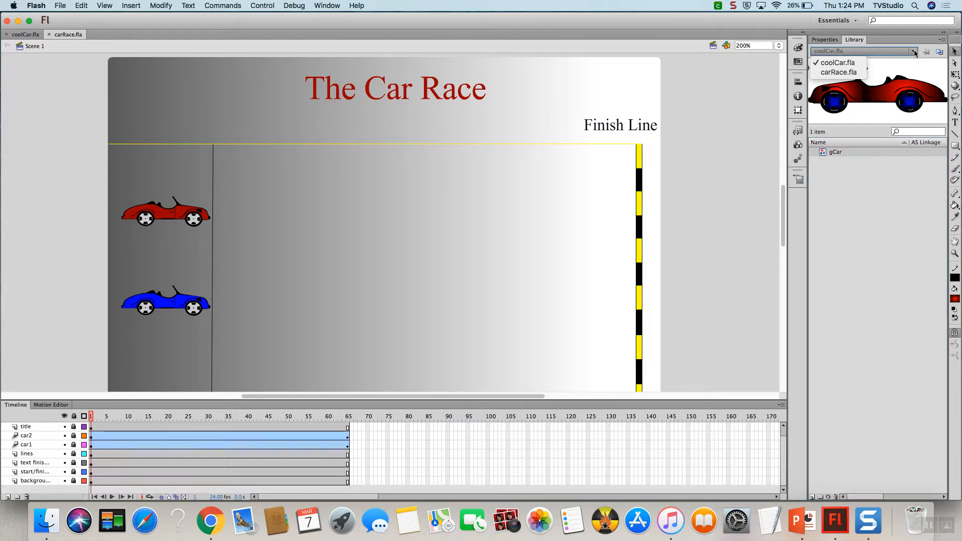
pyautogui.click(847, 73)
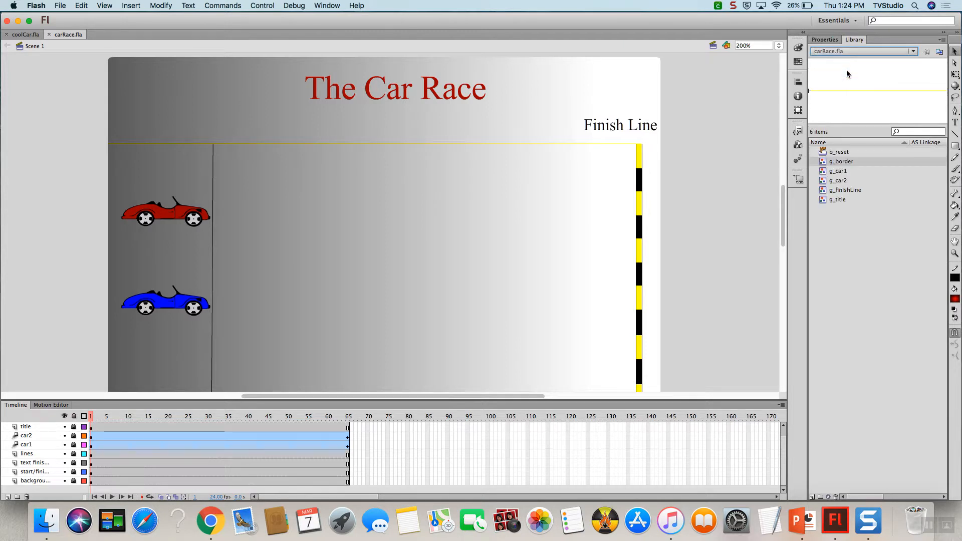
pyautogui.rightClick(851, 262)
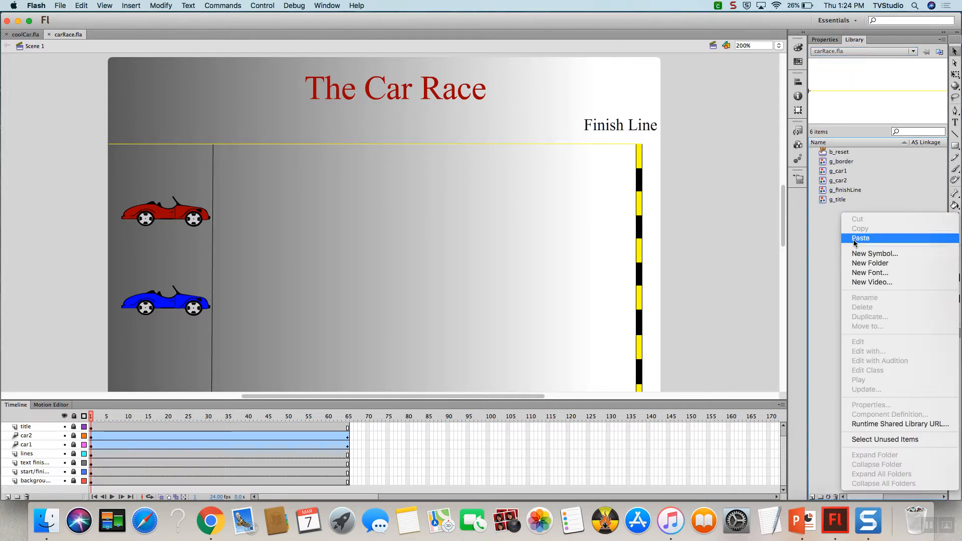
pyautogui.click(852, 238)
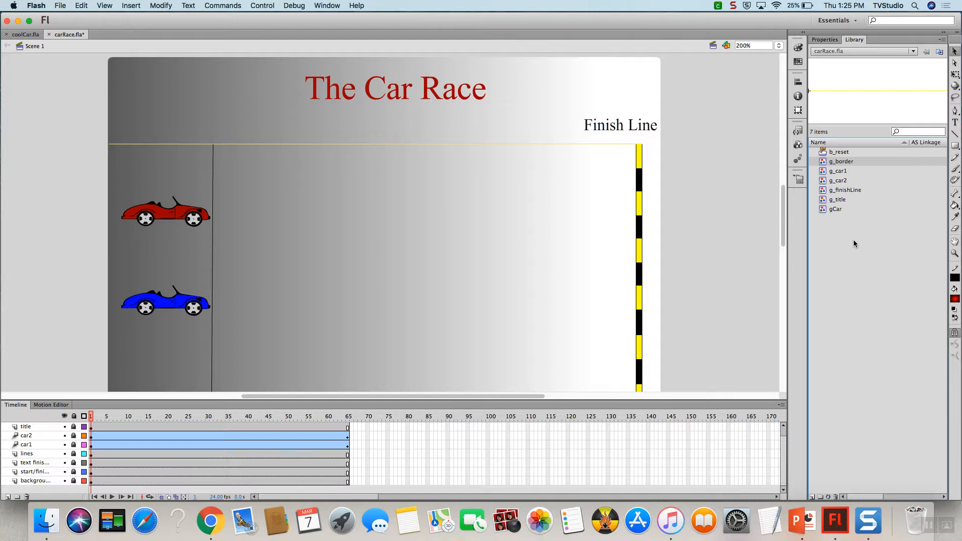
pyautogui.click(915, 53)
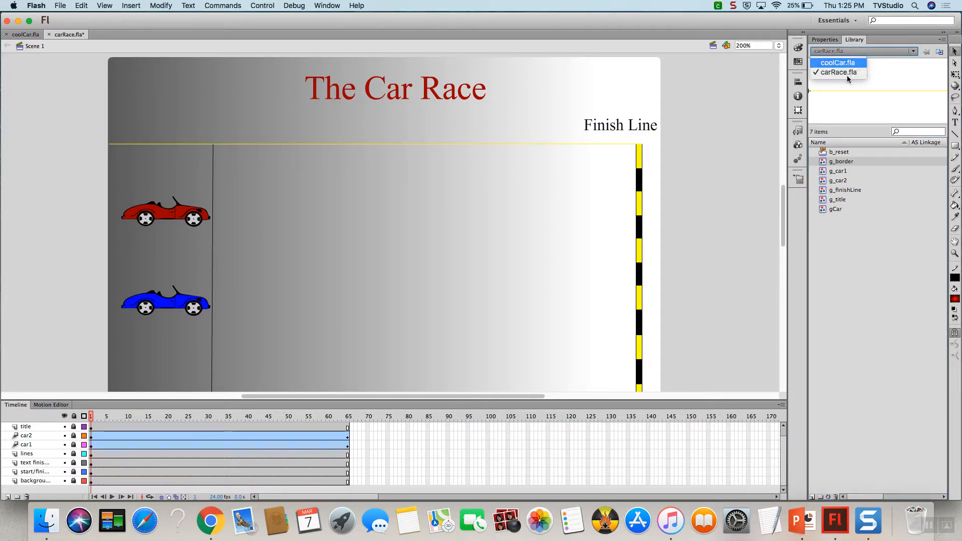
pyautogui.click(880, 242)
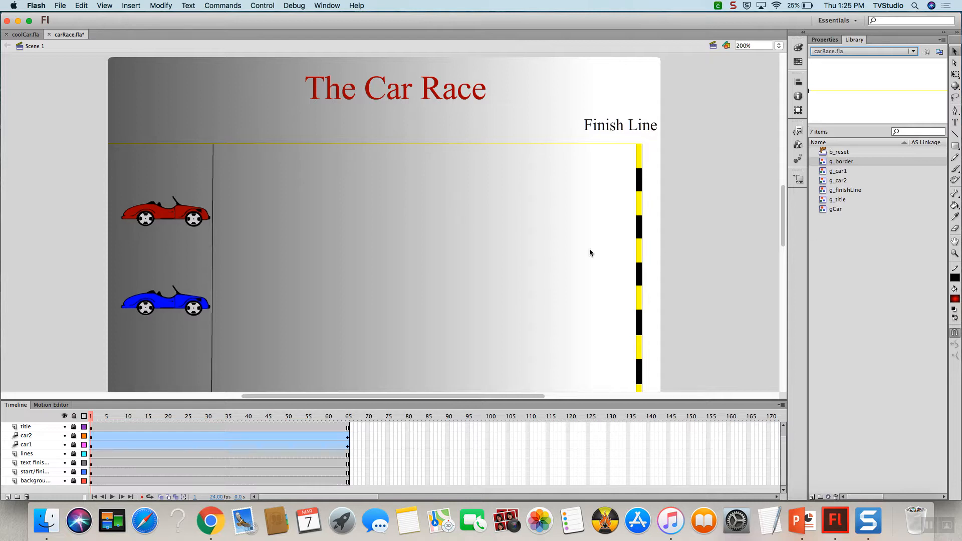
# Step: Add a new layer above the reset layer and name it signal
pyautogui.scroll(1, 41, 452)
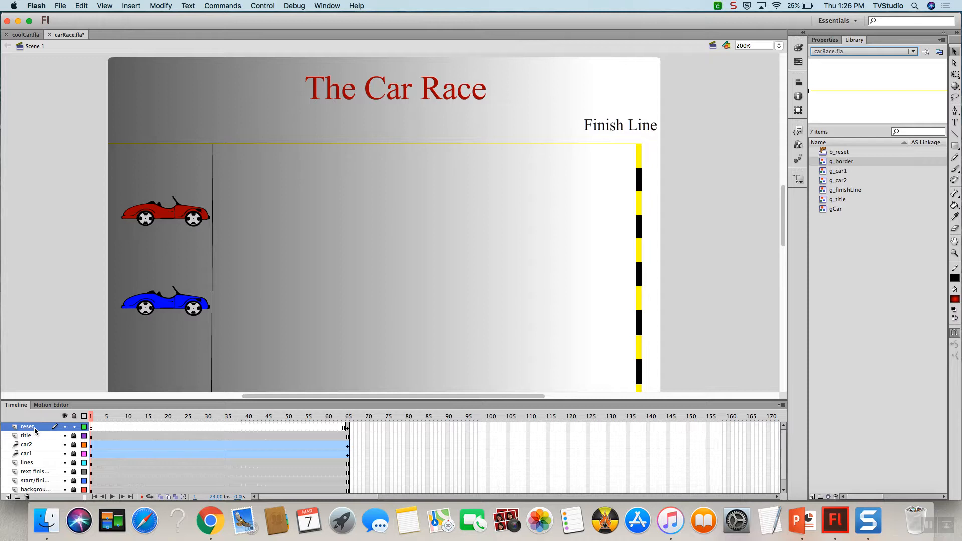
pyautogui.click(8, 497)
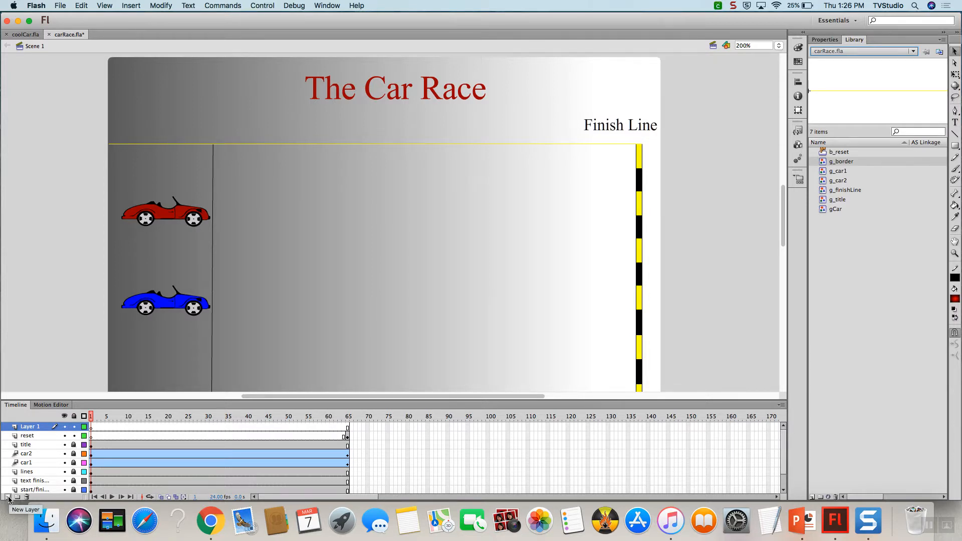
pyautogui.click(37, 428)
pyautogui.doubleClick(31, 428)
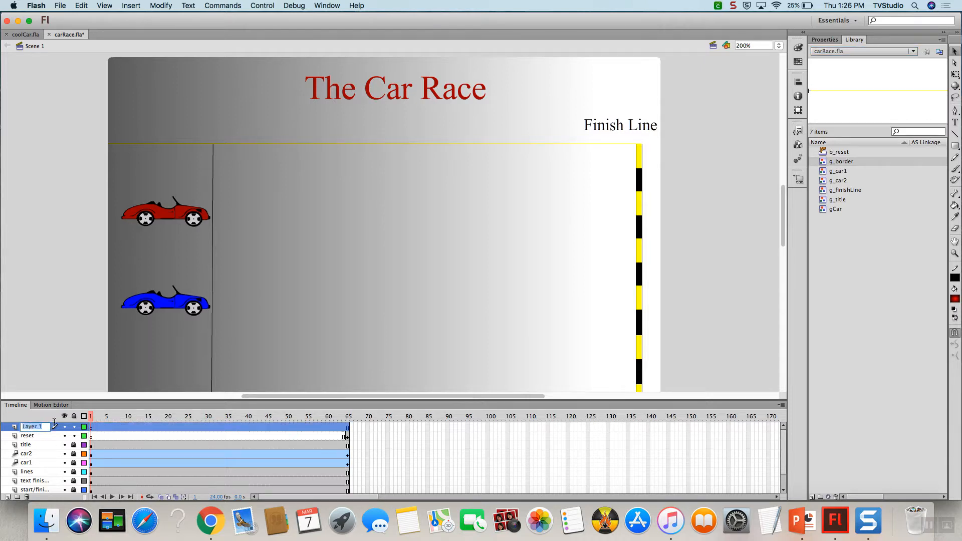
pyautogui.write('signal')
pyautogui.press('Return')
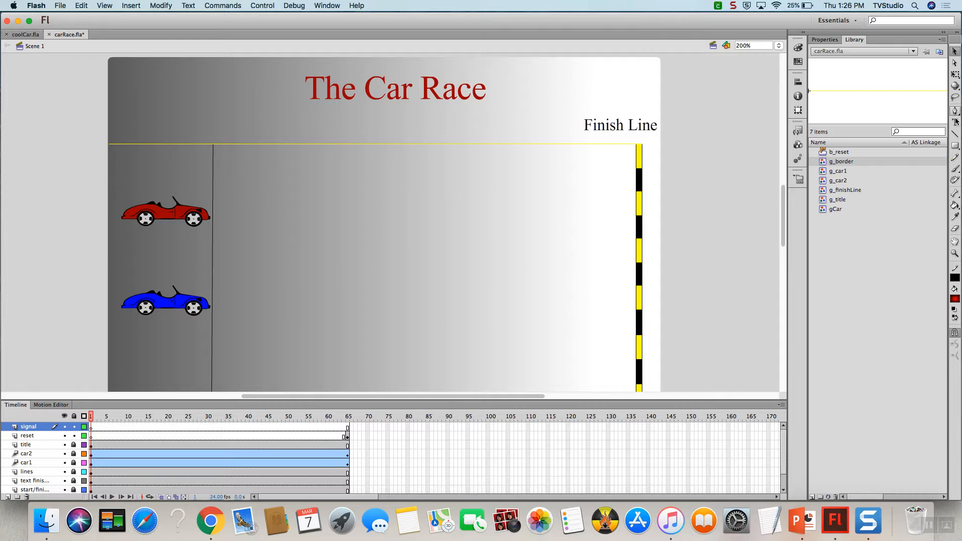
# Step: Draw a rectangle primitive about 38 by 47.5 px above the Finish Line text, with red radial gradient fill, no stroke and corner radius 5
pyautogui.click(957, 150)
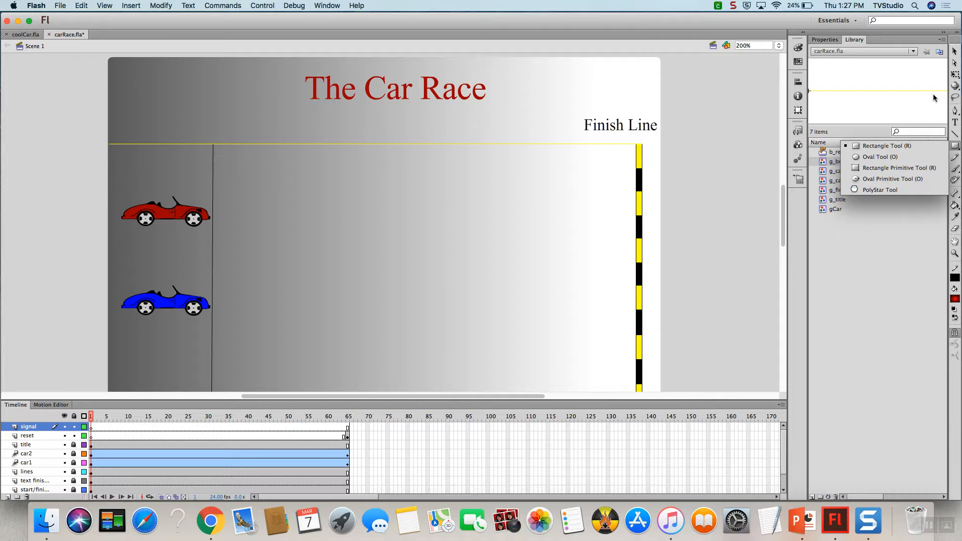
pyautogui.click(915, 167)
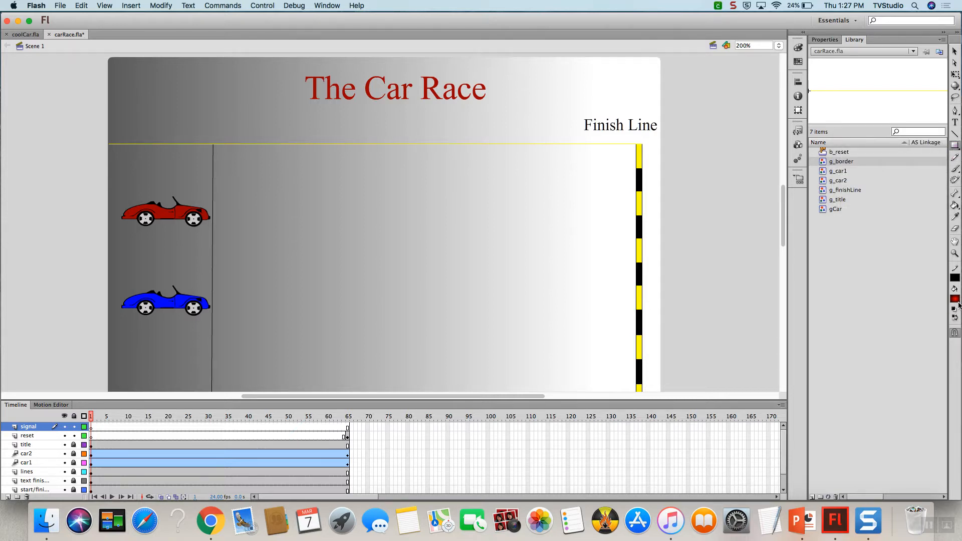
pyautogui.click(955, 299)
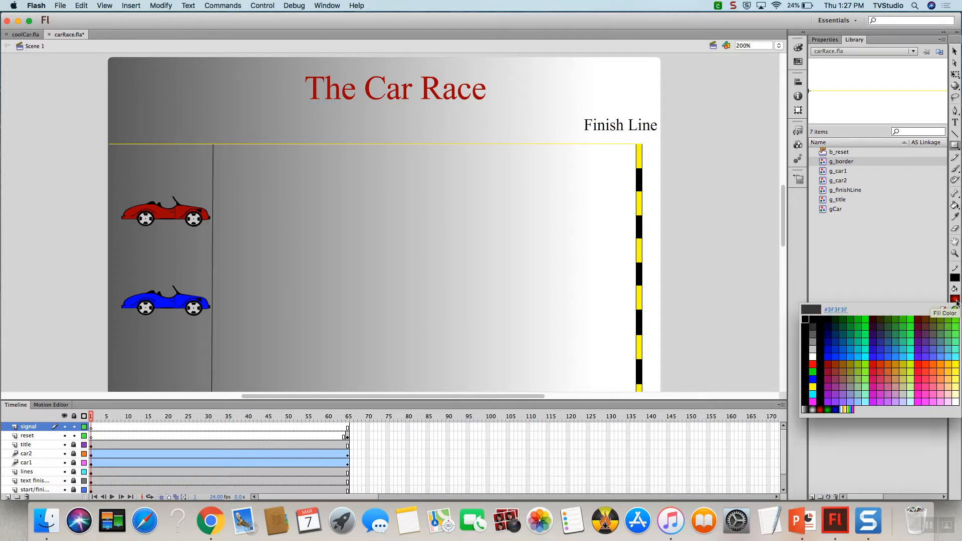
pyautogui.click(819, 411)
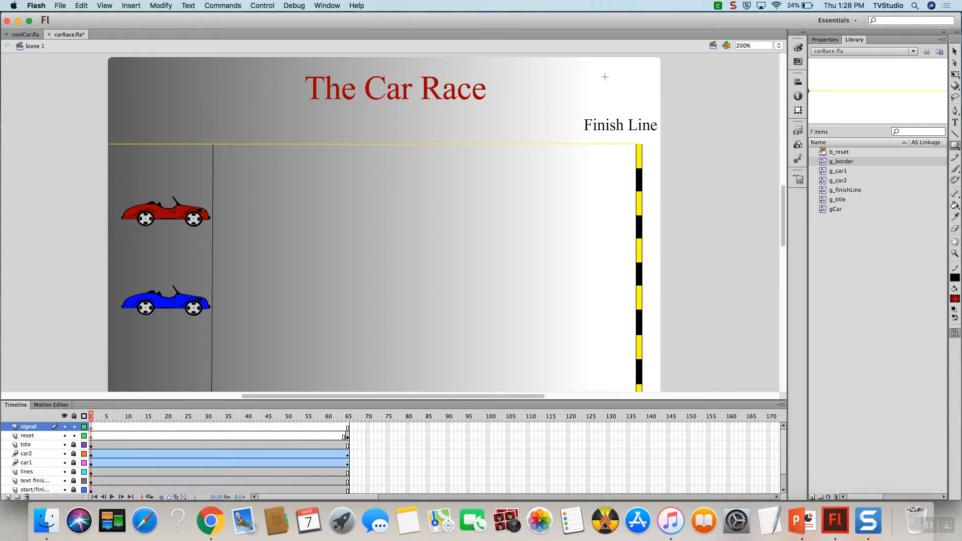
pyautogui.click(825, 40)
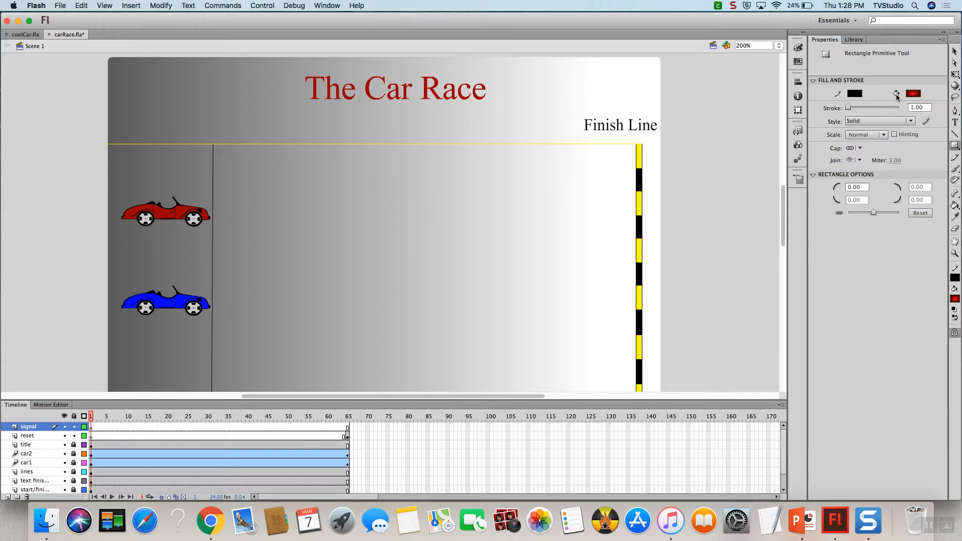
pyautogui.click(859, 95)
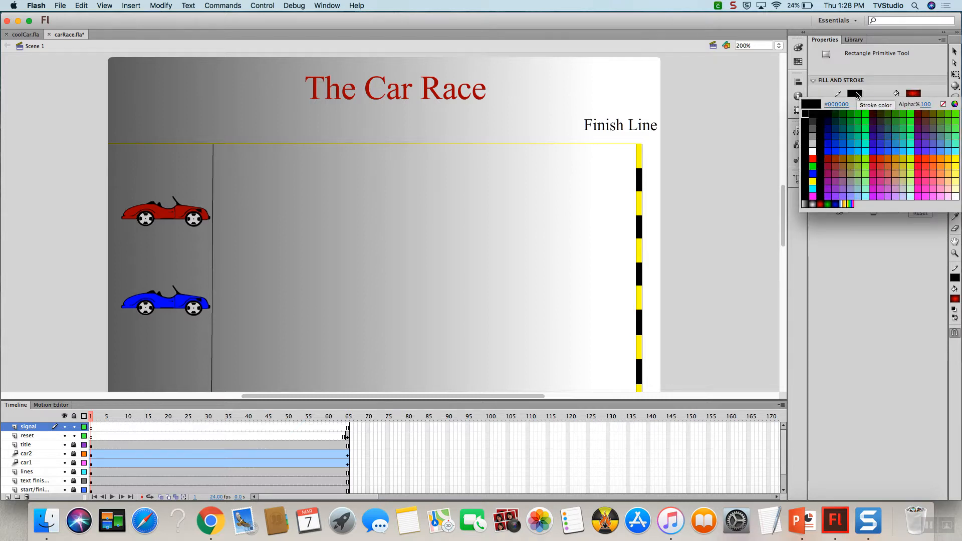
pyautogui.click(942, 105)
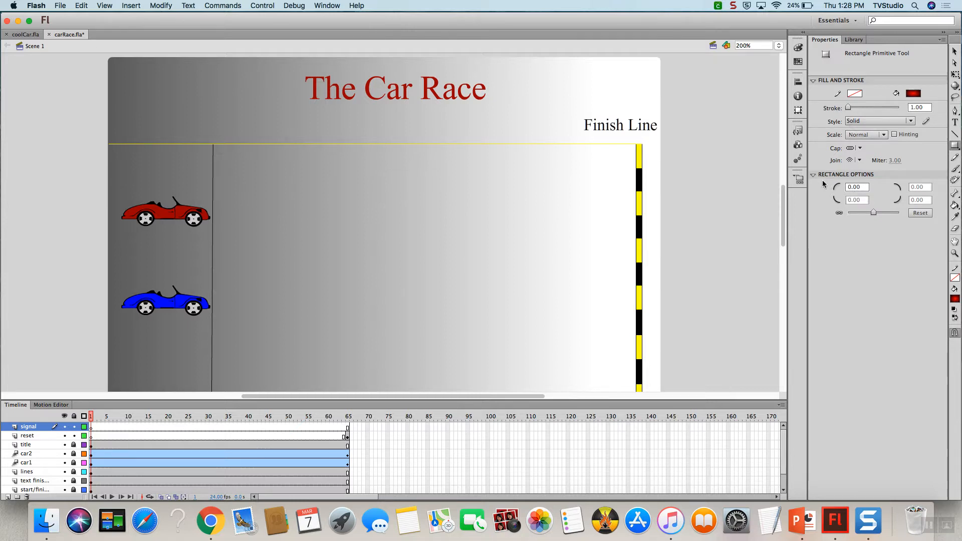
pyautogui.click(852, 187)
pyautogui.write('5.')
pyautogui.moveTo(607, 67); pyautogui.dragTo(645, 114)
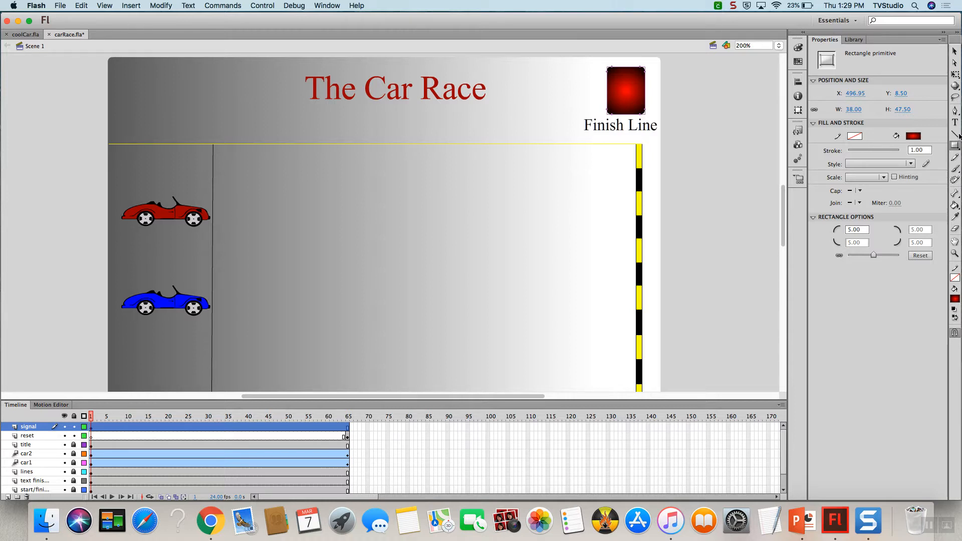
# Step: Reshape the red rectangle's gradient into a slightly narrower, taller ellipse with Gradient Transform, and save the document with auto-recovery enabled
pyautogui.click(956, 77)
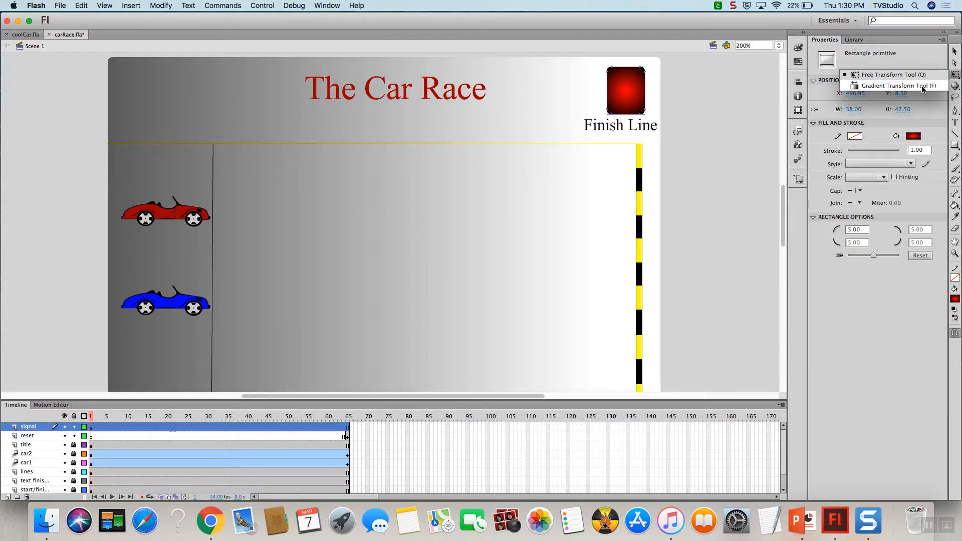
pyautogui.click(897, 86)
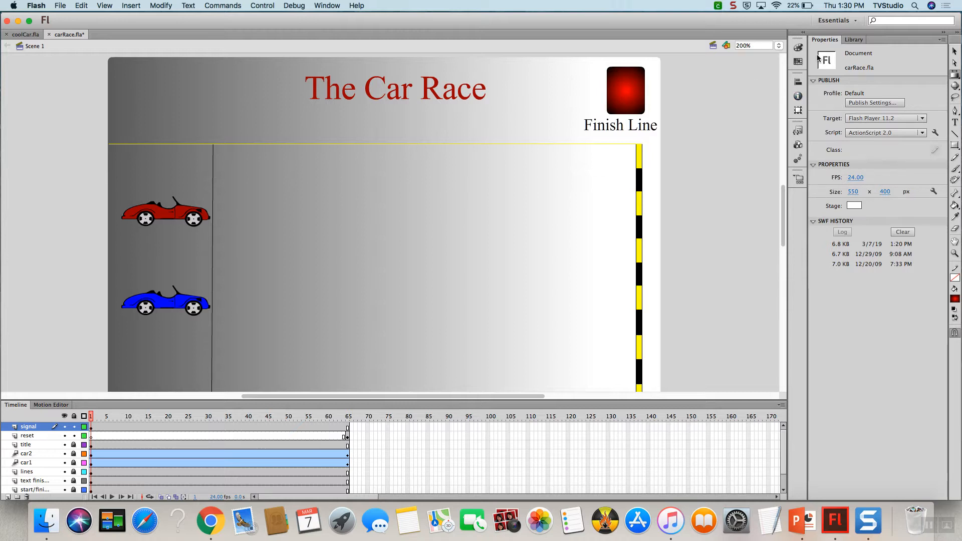
pyautogui.click(627, 88)
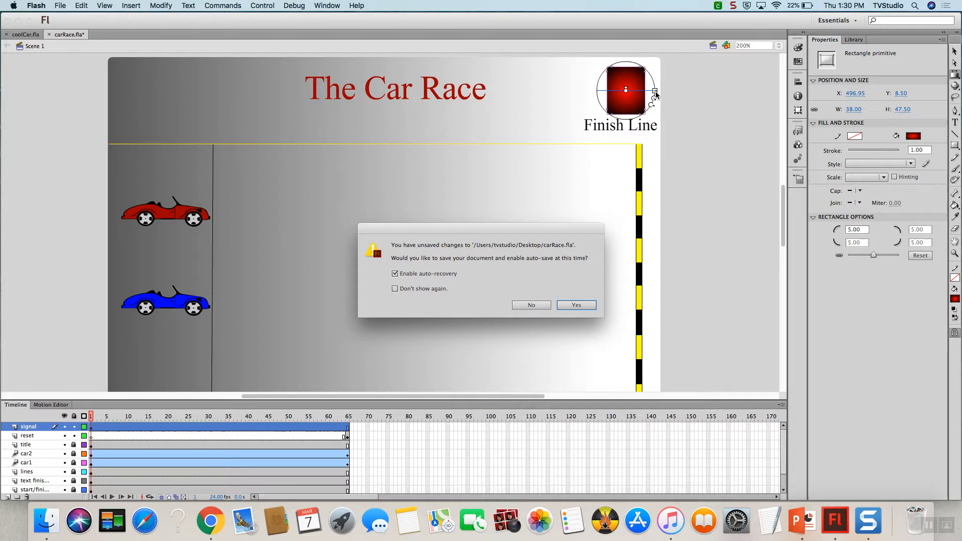
pyautogui.click(574, 307)
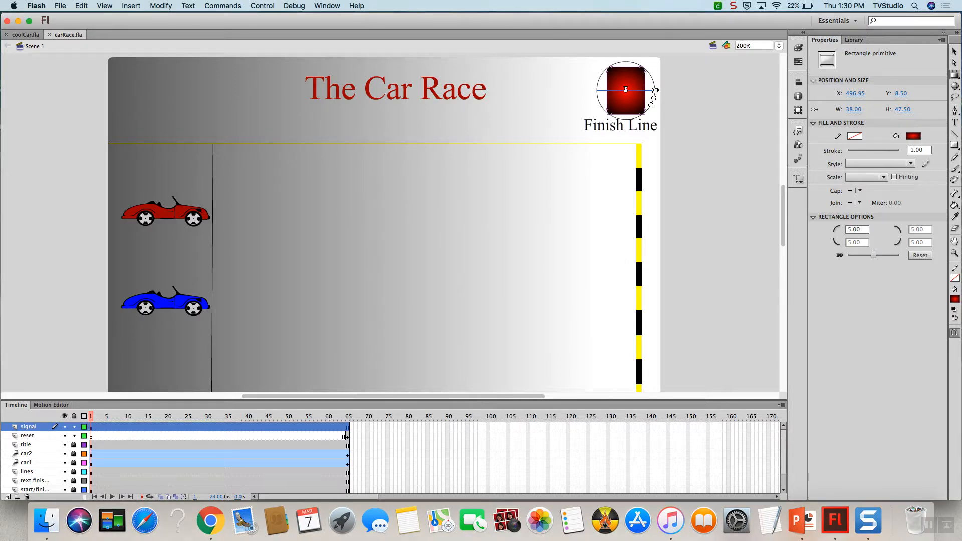
pyautogui.moveTo(654, 91); pyautogui.dragTo(651, 101)
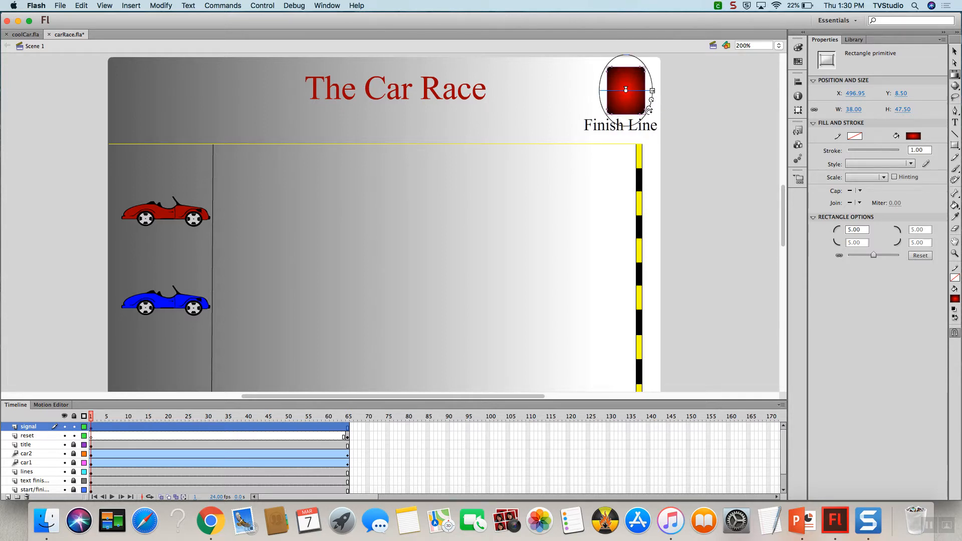
pyautogui.moveTo(649, 108); pyautogui.dragTo(649, 108)
pyautogui.click(686, 90)
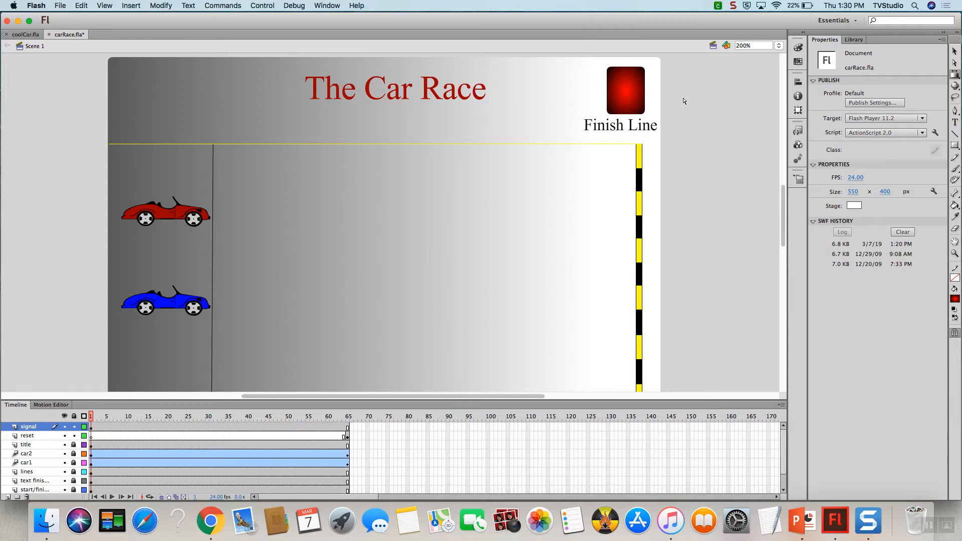
# Step: Convert the red rectangle to a Button symbol named bSignal
pyautogui.click(955, 52)
pyautogui.moveTo(594, 62); pyautogui.dragTo(654, 119)
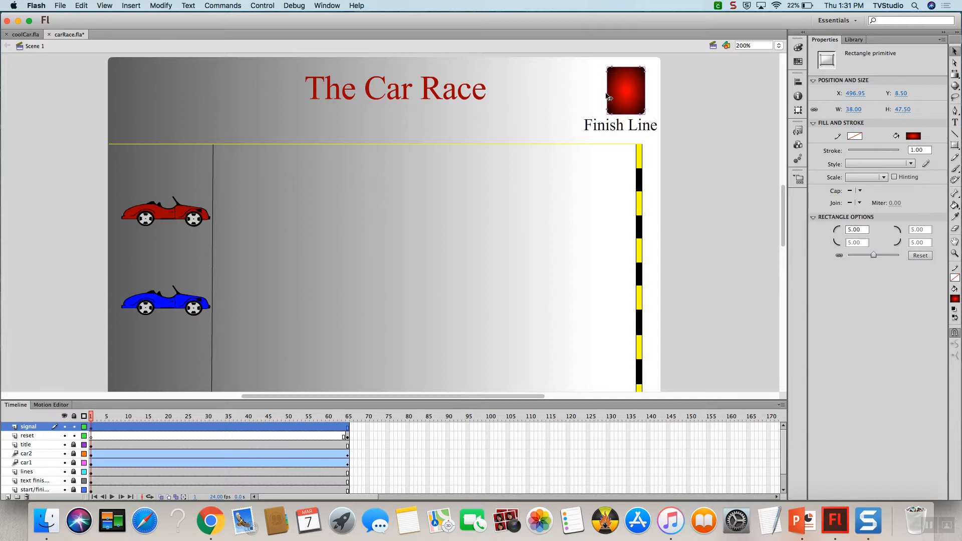
pyautogui.click(162, 6)
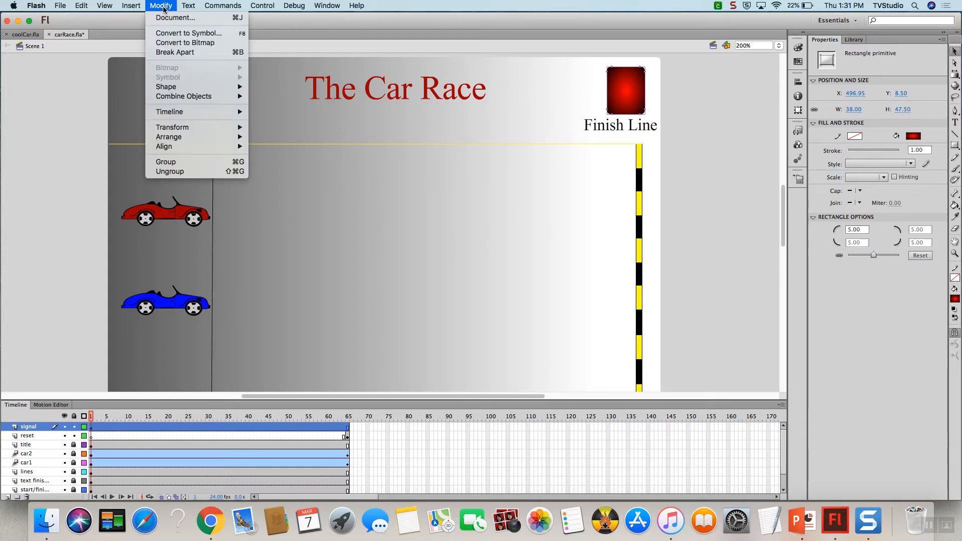
pyautogui.click(177, 34)
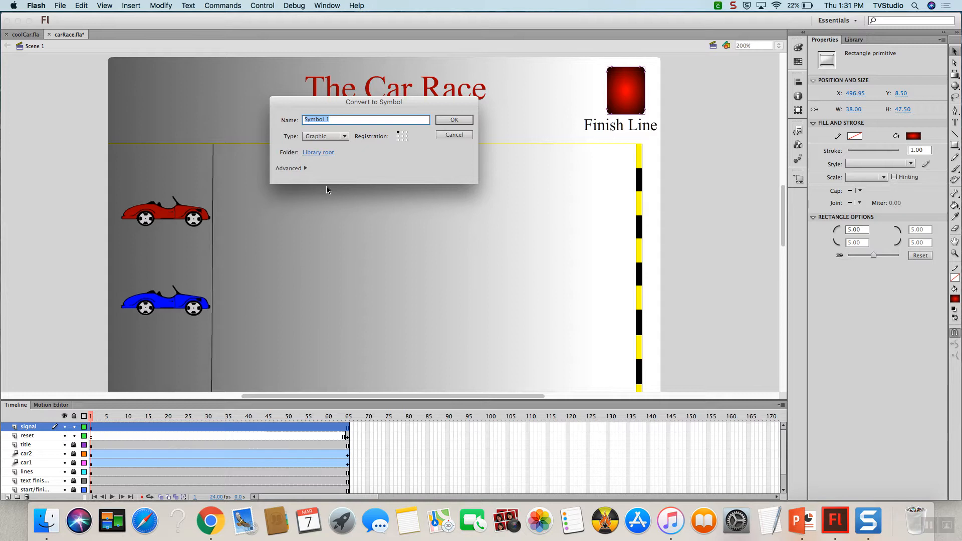
pyautogui.write('bSignal')
pyautogui.click(345, 137)
pyautogui.click(334, 158)
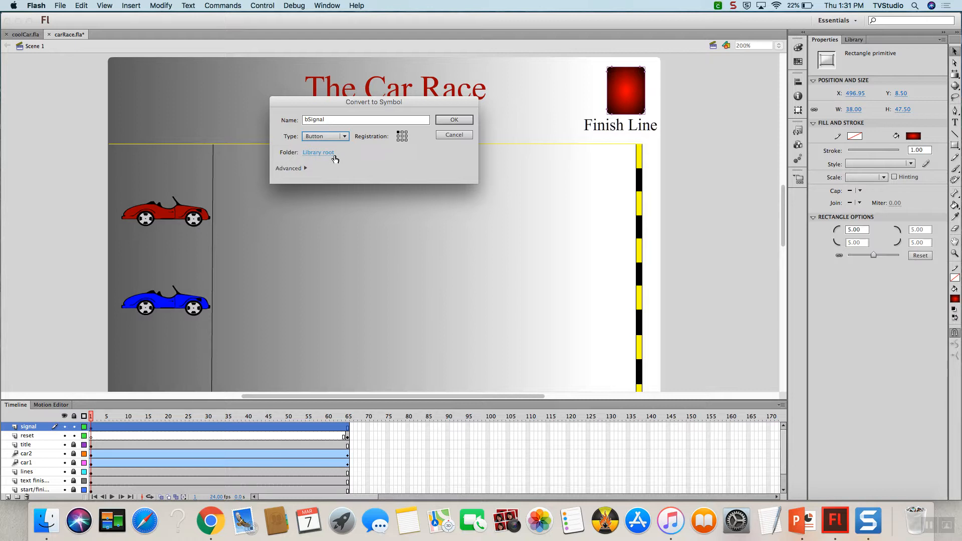
pyautogui.click(449, 121)
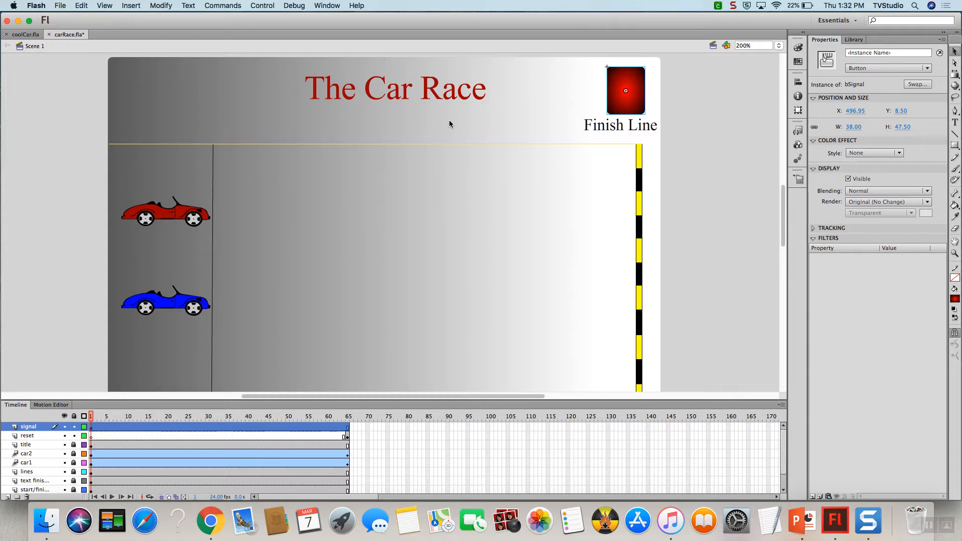
# Step: Open the bSignal button symbol from the Library for editing
pyautogui.click(852, 40)
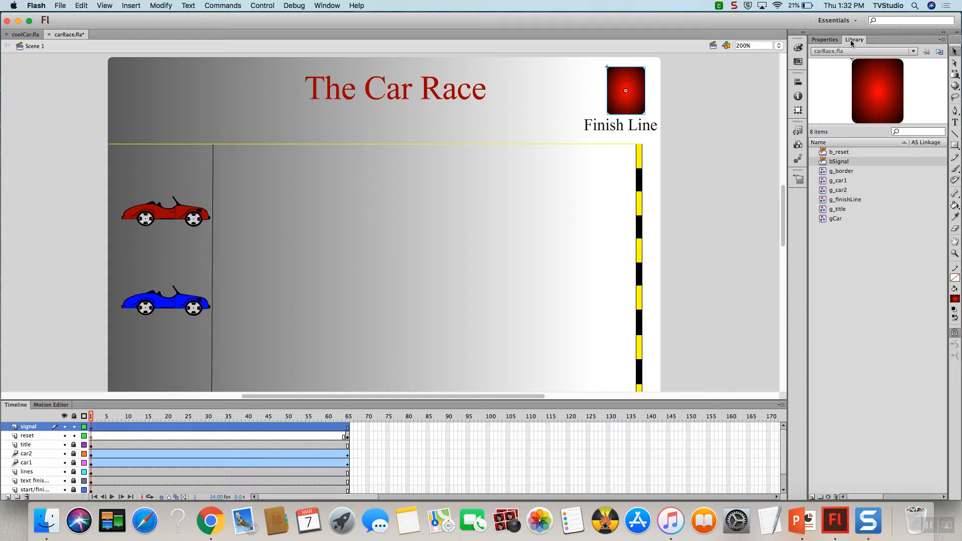
pyautogui.doubleClick(848, 162)
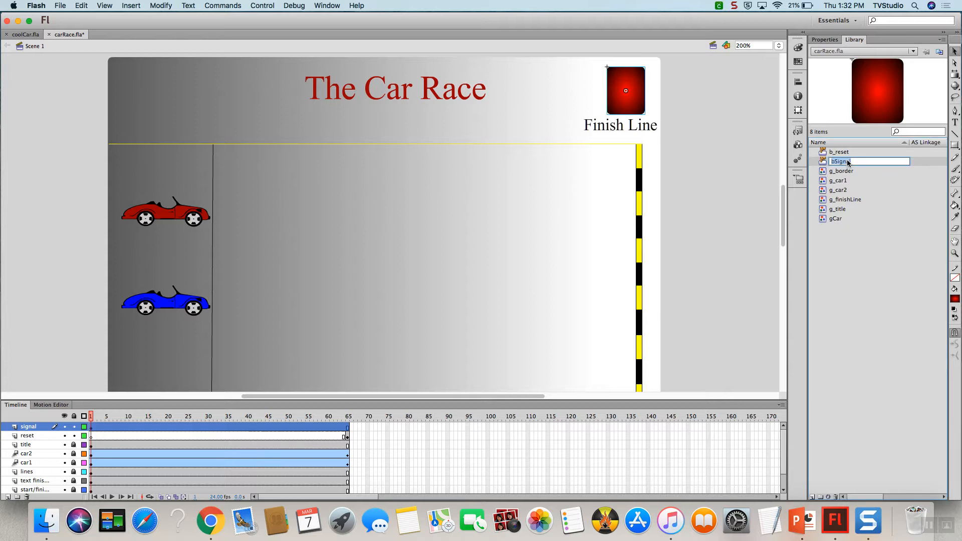
pyautogui.doubleClick(823, 162)
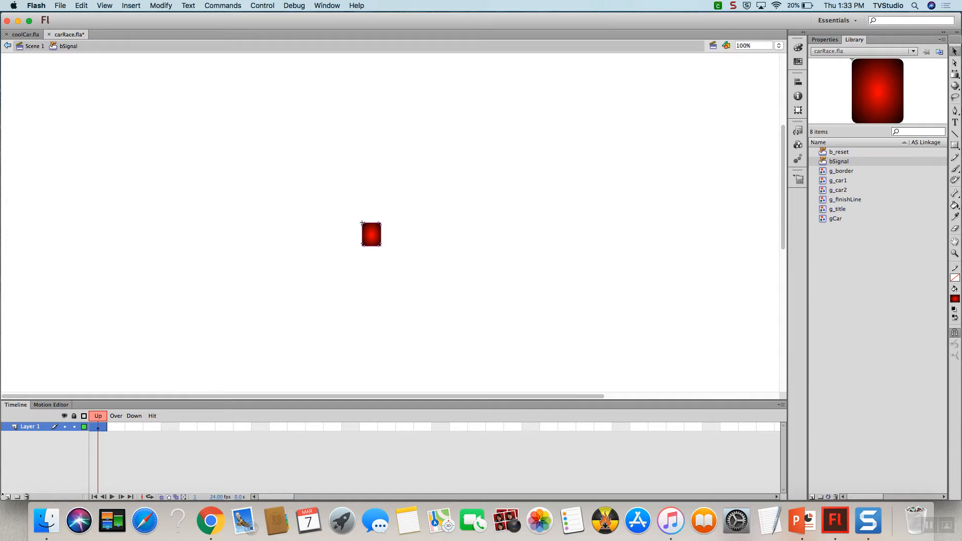
# Step: Insert a keyframe in bSignal's Over state and fill its rectangle with the white-to-black radial gradient
pyautogui.click(120, 426)
pyautogui.click(131, 6)
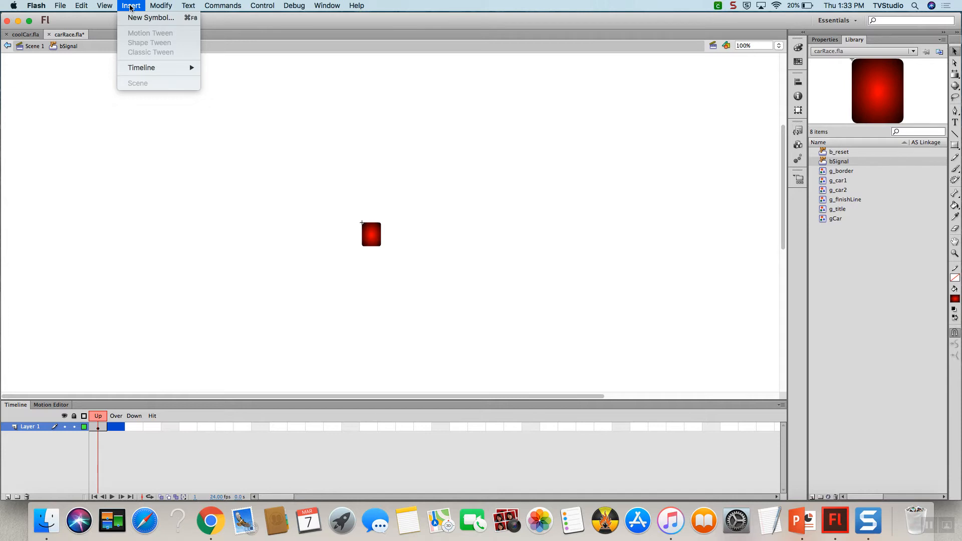
pyautogui.click(131, 8)
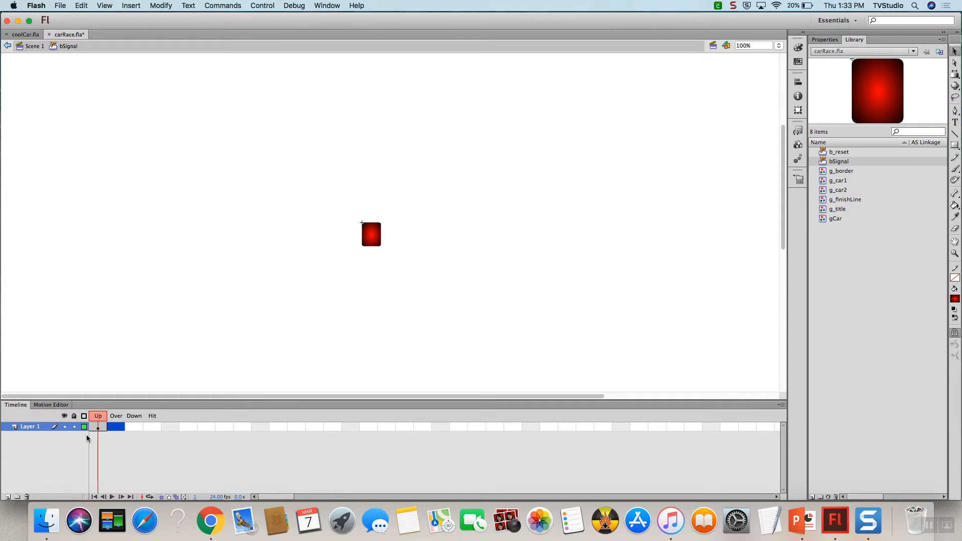
pyautogui.rightClick(115, 430)
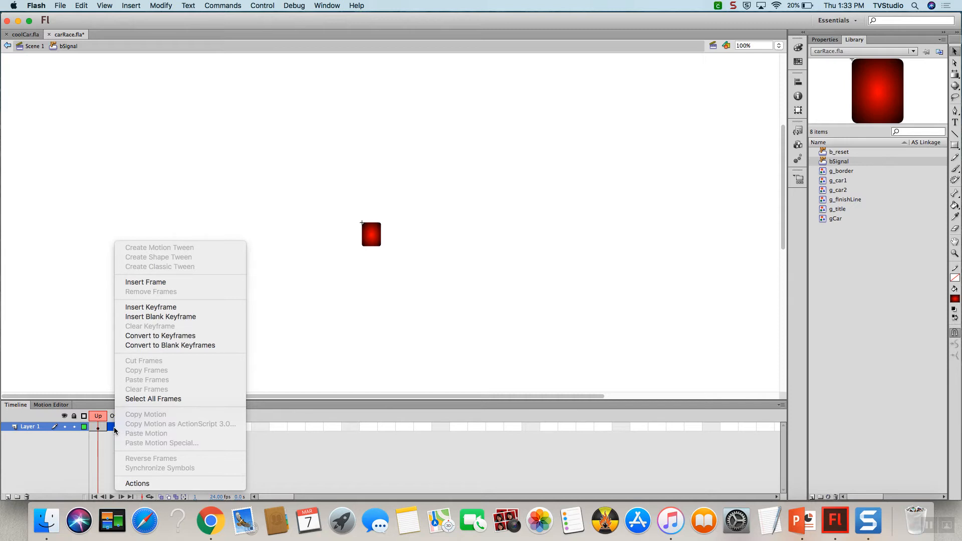
pyautogui.click(150, 309)
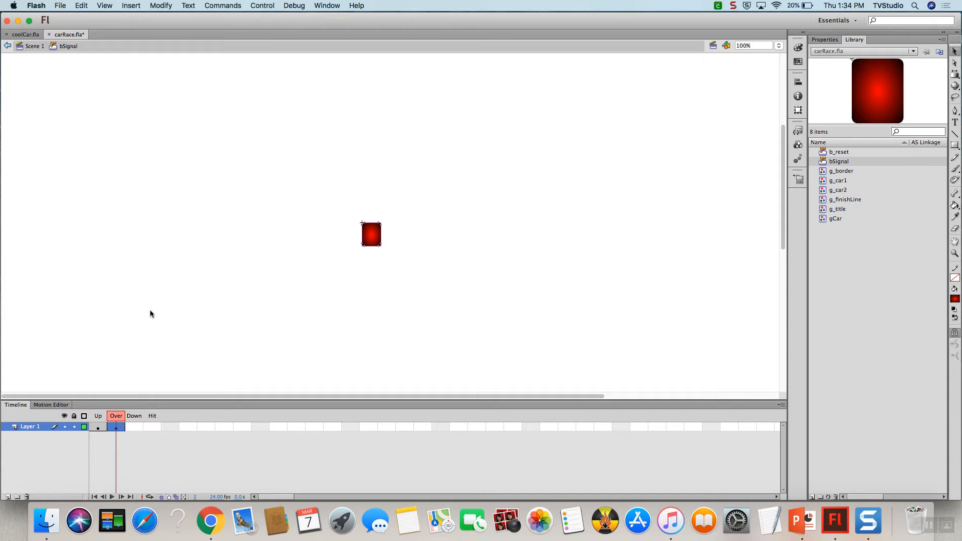
pyautogui.click(954, 299)
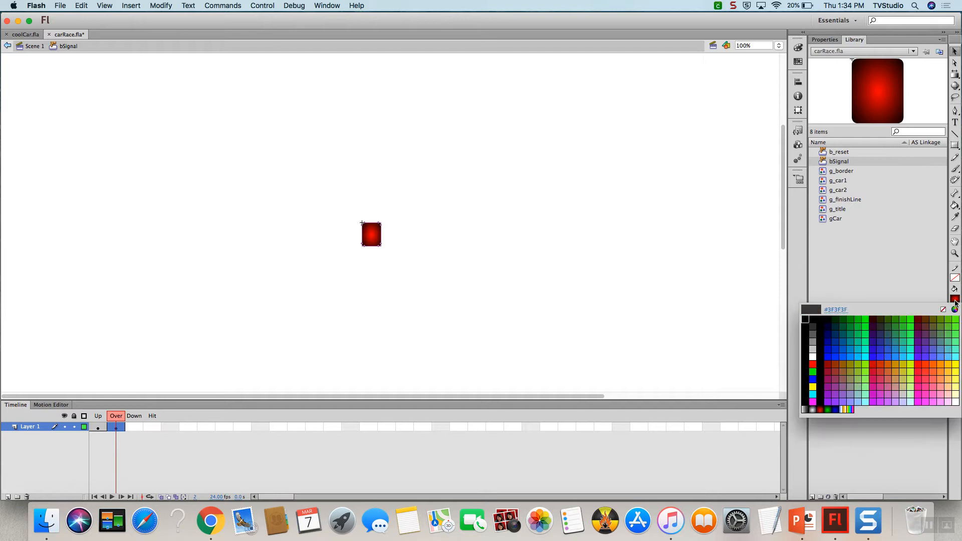
pyautogui.click(813, 410)
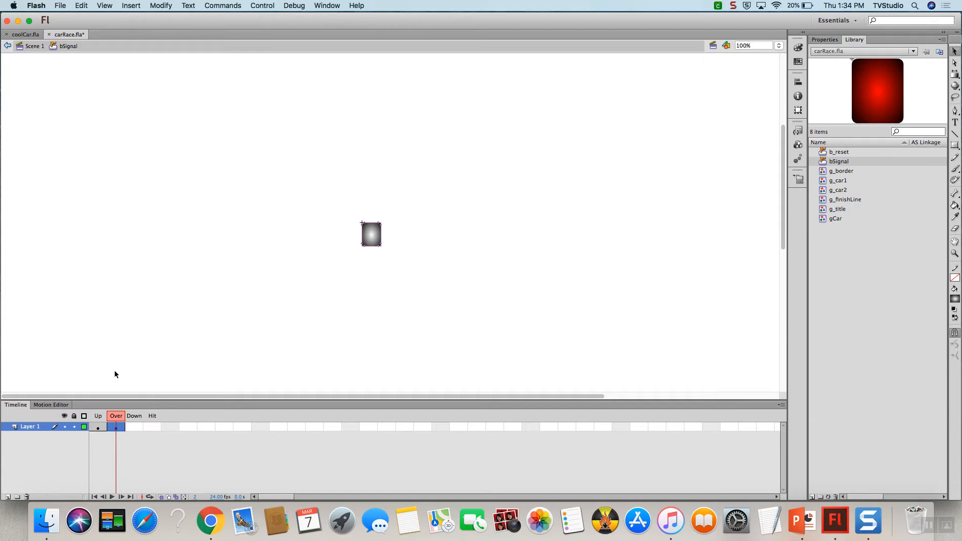
# Step: Insert a keyframe in bSignal's Down state and fill its rectangle with the green radial gradient
pyautogui.rightClick(135, 427)
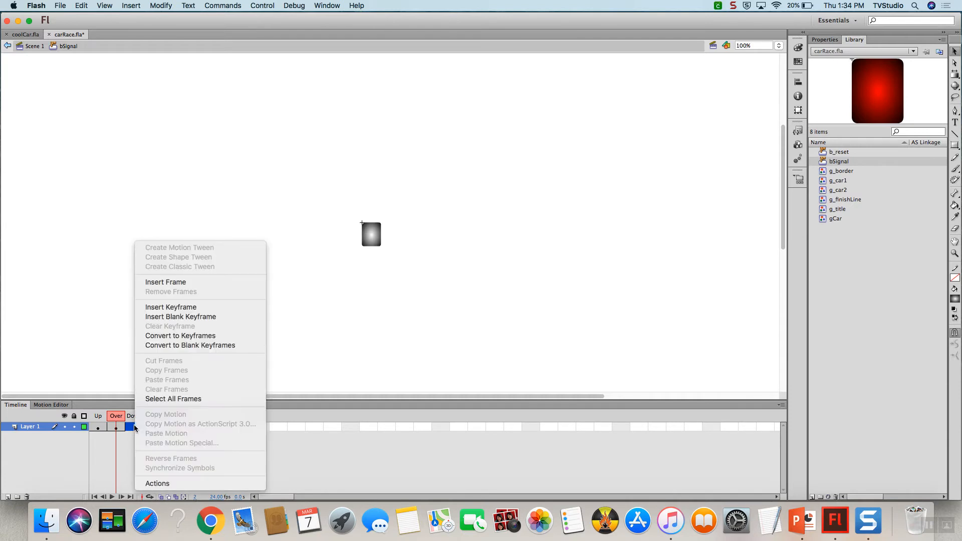
pyautogui.click(159, 307)
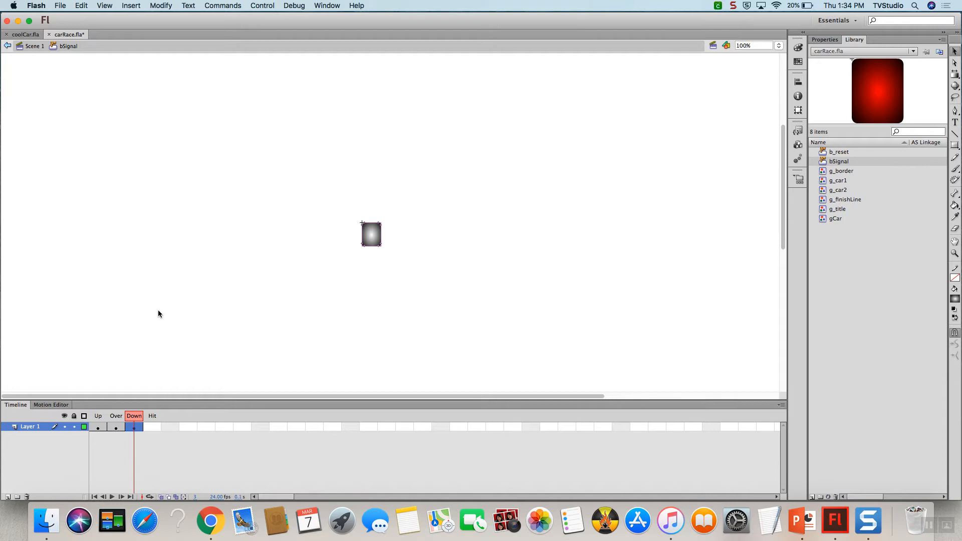
pyautogui.click(955, 299)
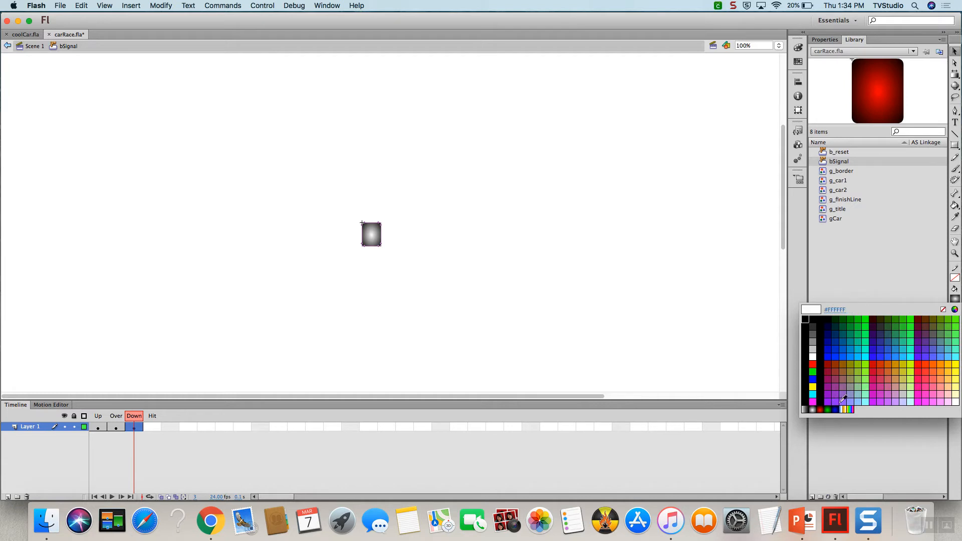
pyautogui.click(827, 409)
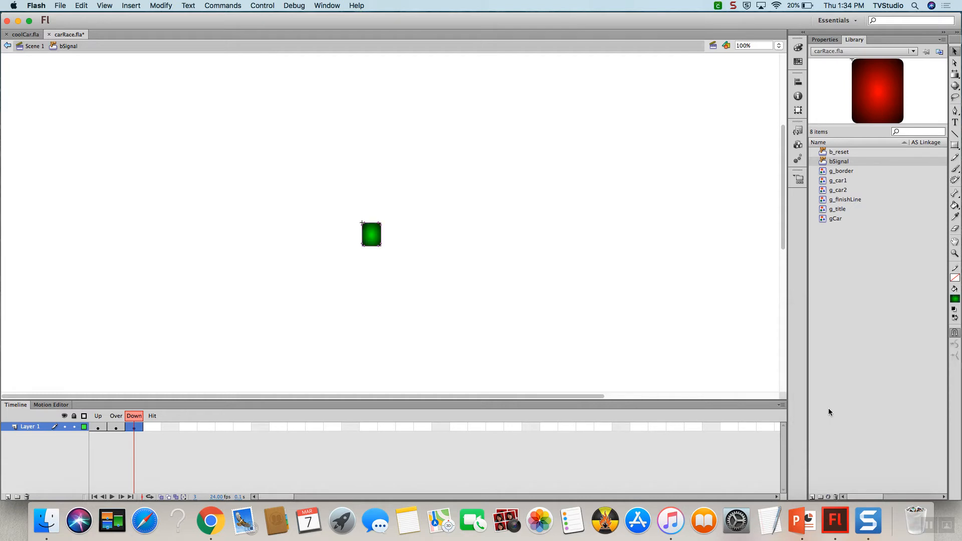
# Step: Insert a keyframe in bSignal's Hit state and fill its rectangle with the blue radial gradient
pyautogui.click(151, 427)
pyautogui.rightClick(151, 426)
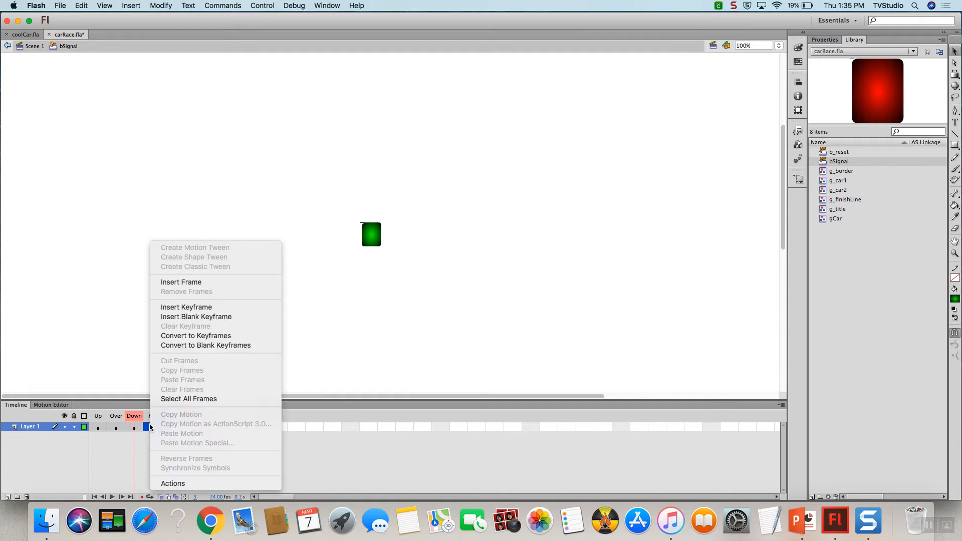
pyautogui.click(183, 308)
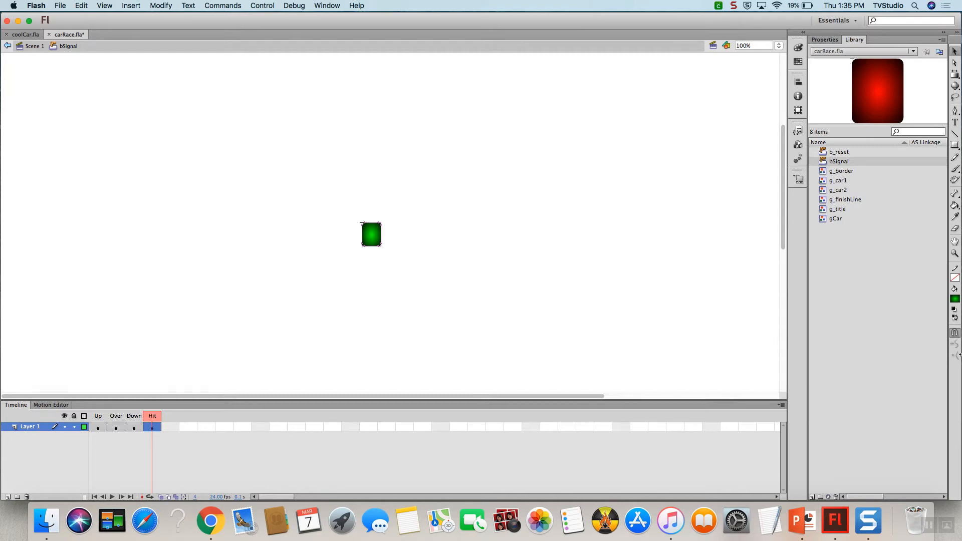
pyautogui.click(954, 299)
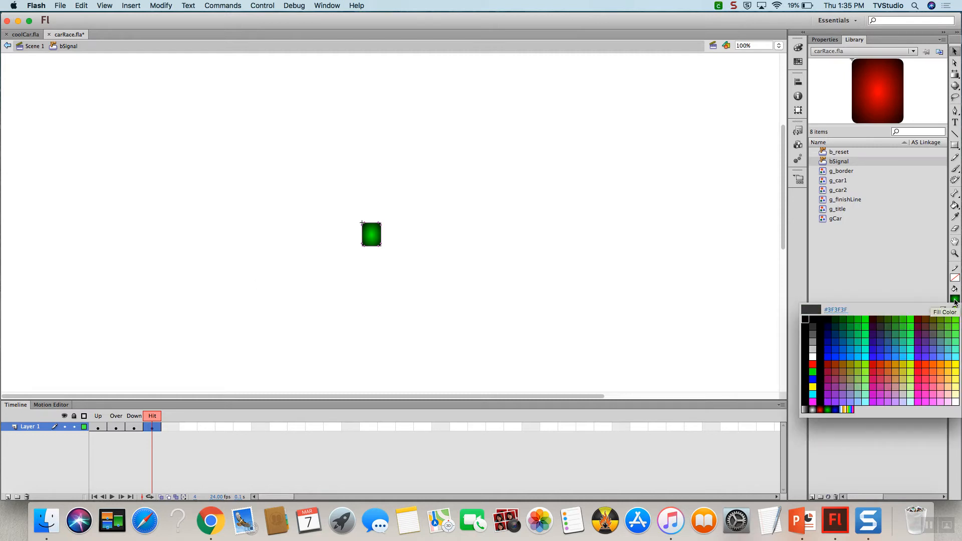
pyautogui.click(834, 409)
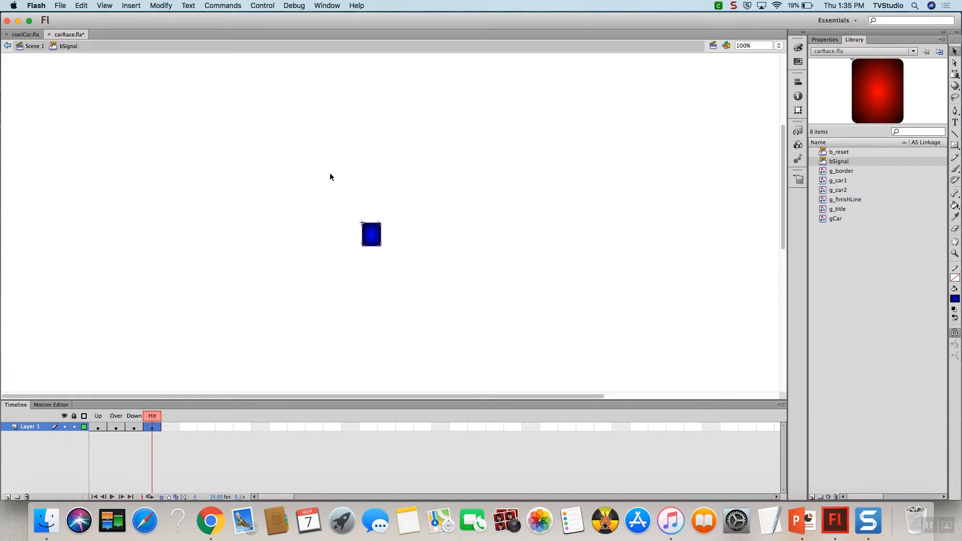
# Step: Return to Scene 1 and test the signal button's states on the stage with Simple Buttons temporarily enabled
pyautogui.click(31, 47)
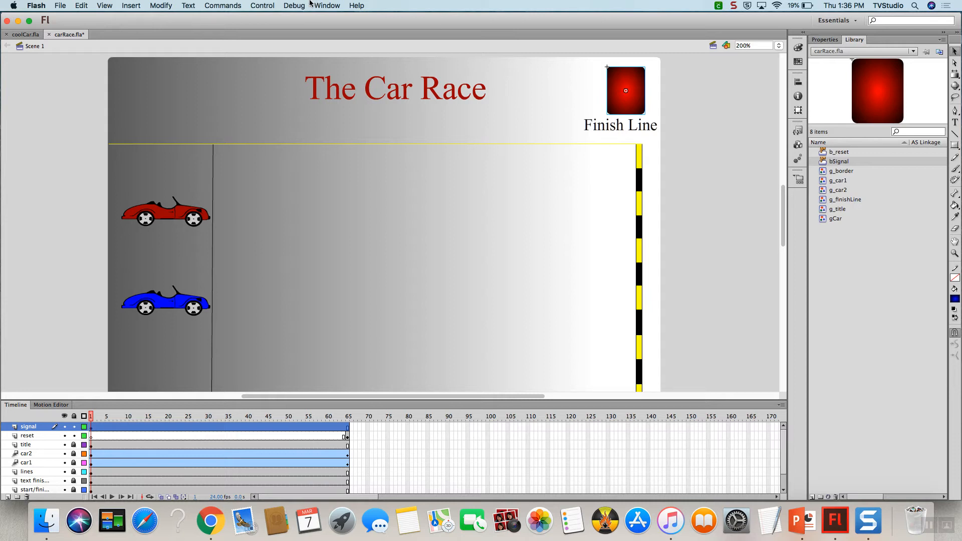
pyautogui.click(261, 6)
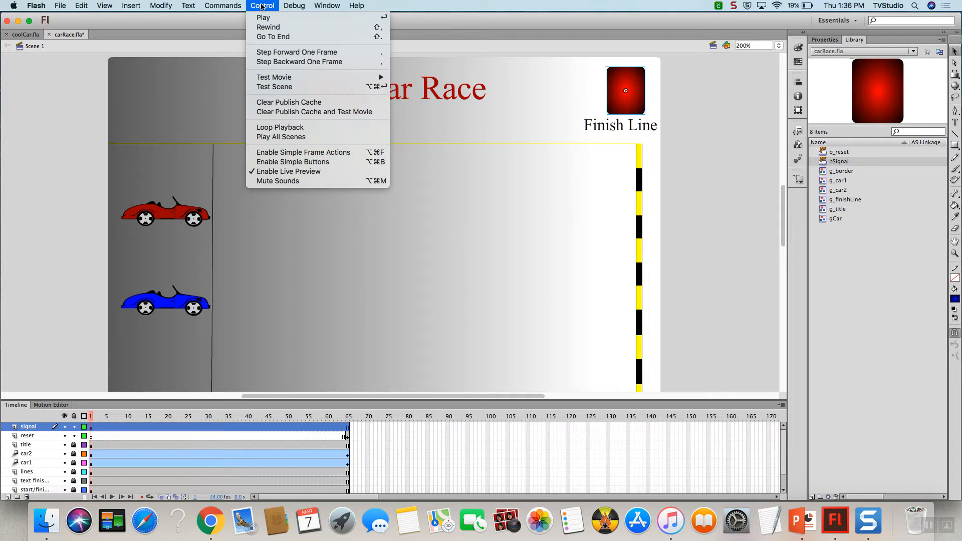
pyautogui.click(284, 162)
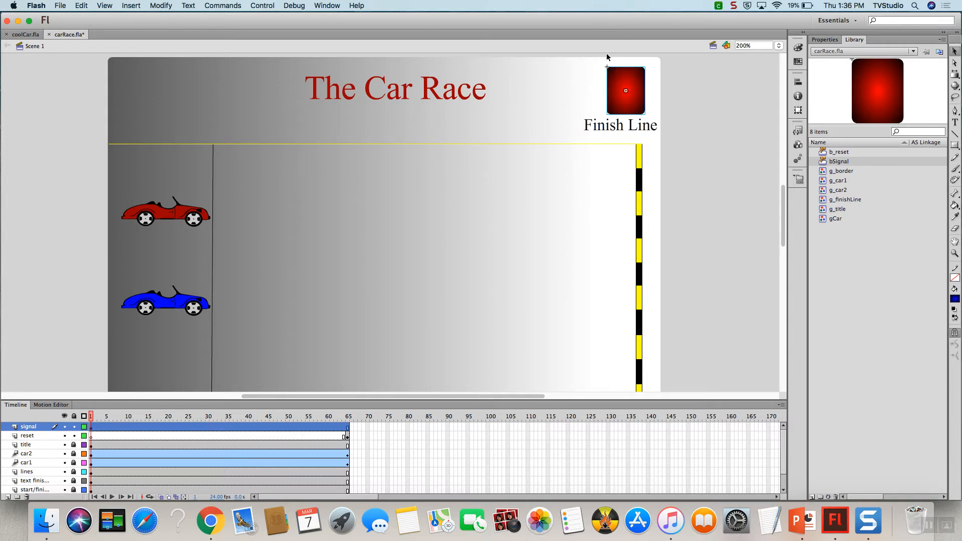
pyautogui.click(634, 83)
pyautogui.click(634, 85)
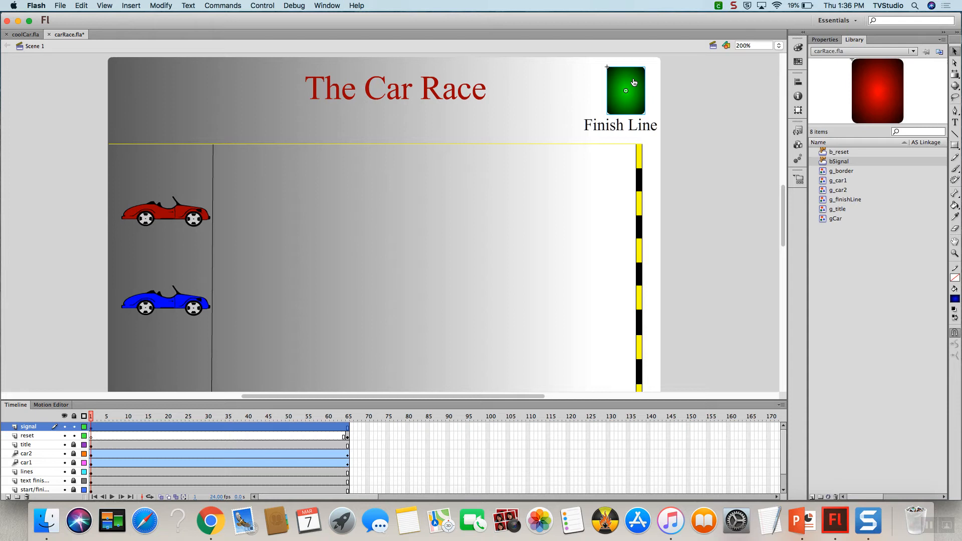
pyautogui.click(634, 83)
pyautogui.click(634, 82)
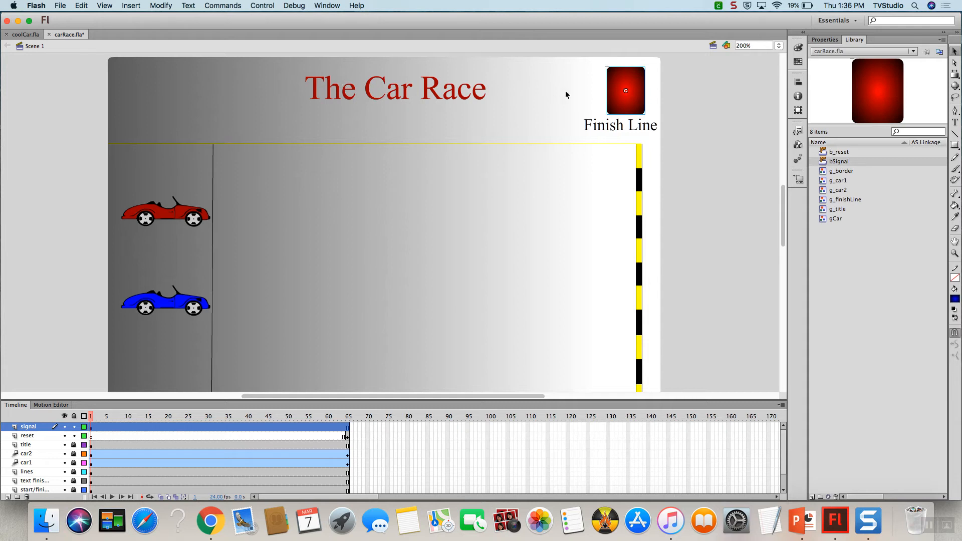
pyautogui.click(258, 6)
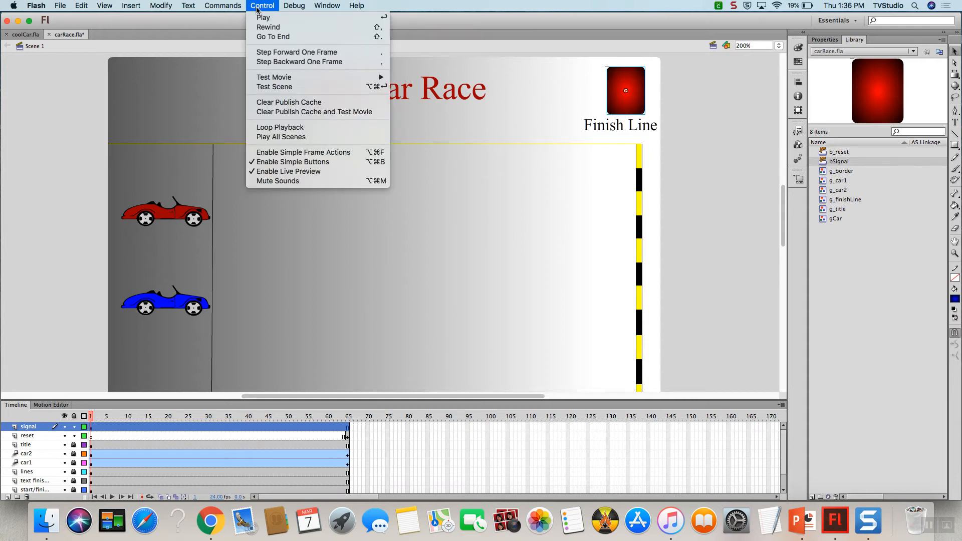
pyautogui.click(283, 162)
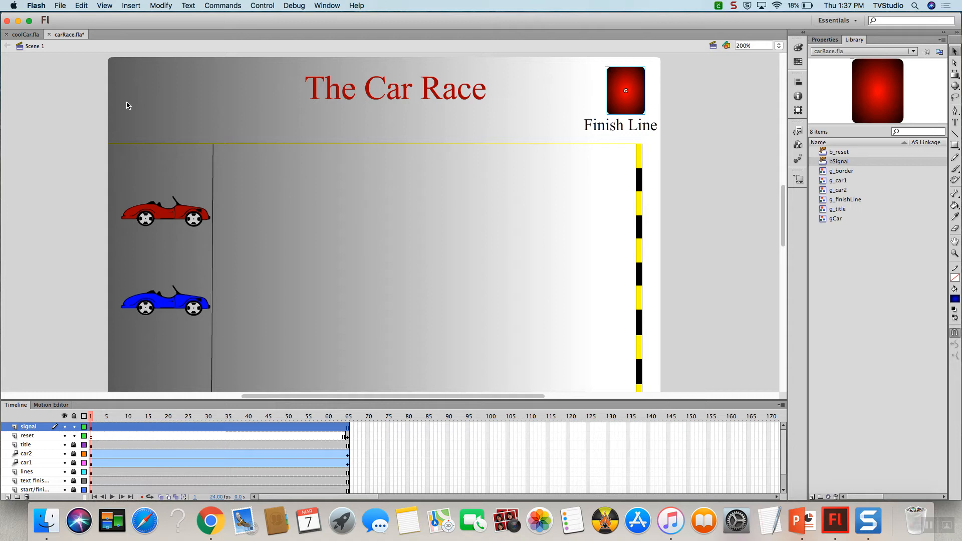
# Step: Test the movie in Flash Professional, try the signal button in the preview, and close the preview
pyautogui.click(253, 7)
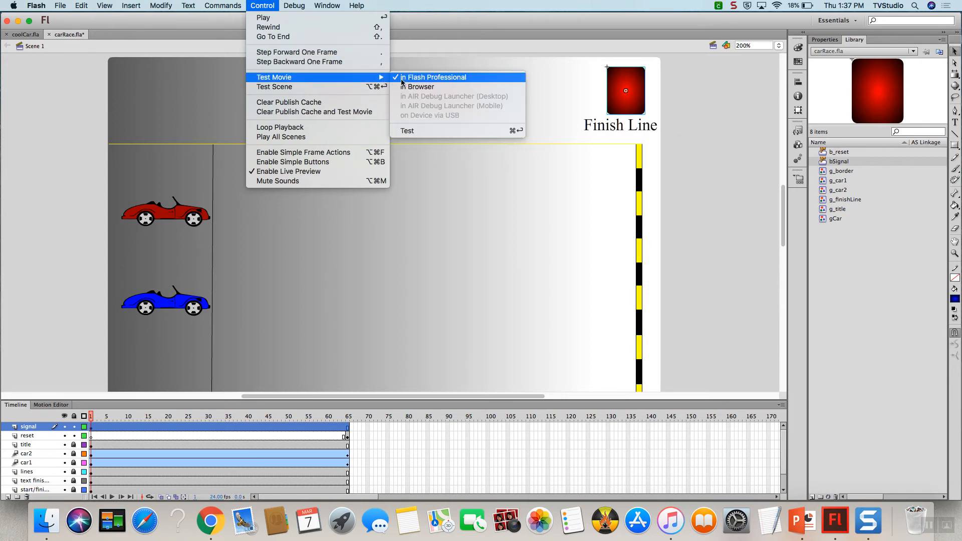
pyautogui.click(410, 80)
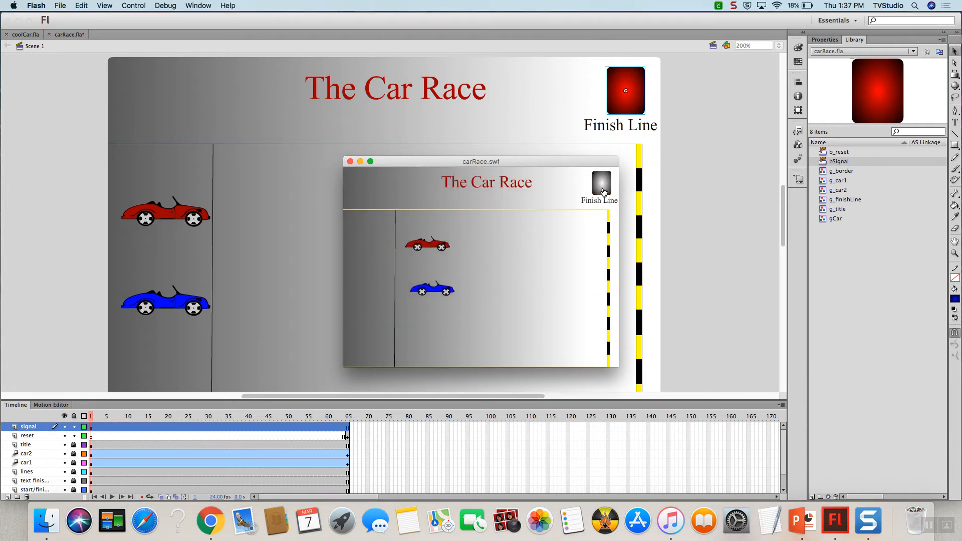
pyautogui.click(606, 190)
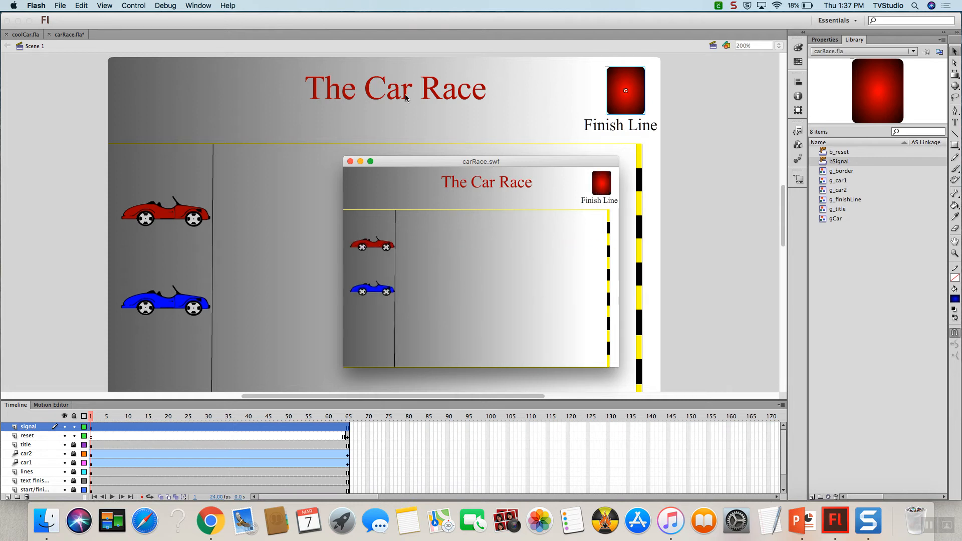
pyautogui.click(349, 161)
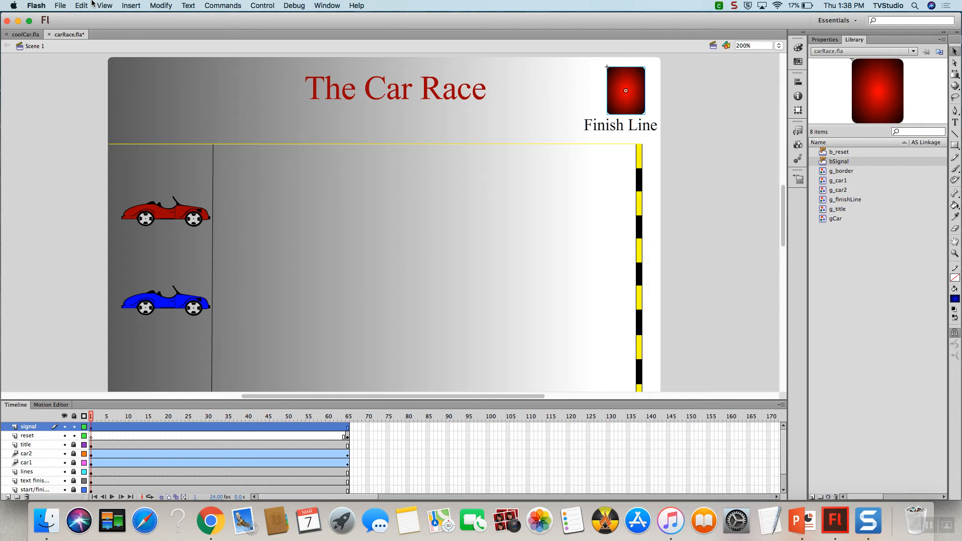
# Step: Insert a new layer above the signal layer and name it stopMovie
pyautogui.rightClick(29, 428)
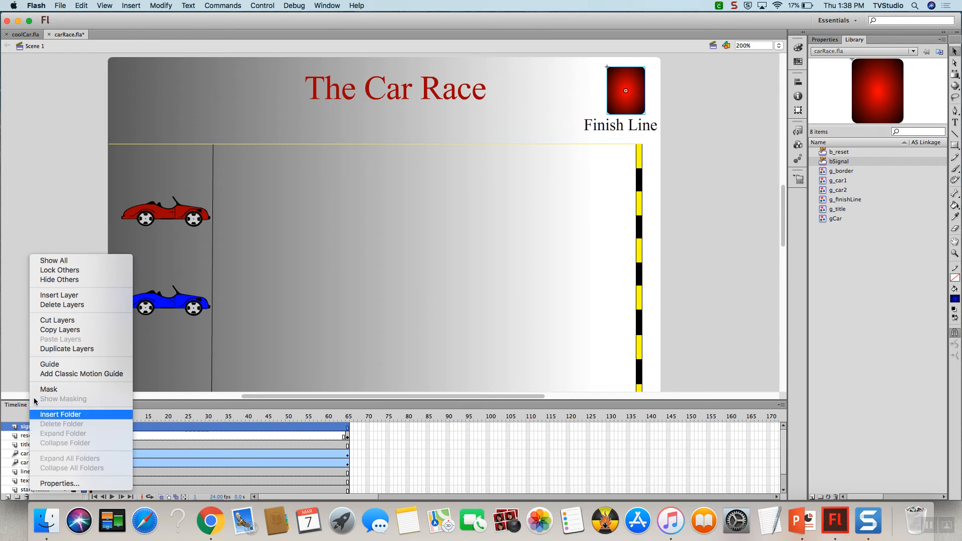
pyautogui.click(77, 296)
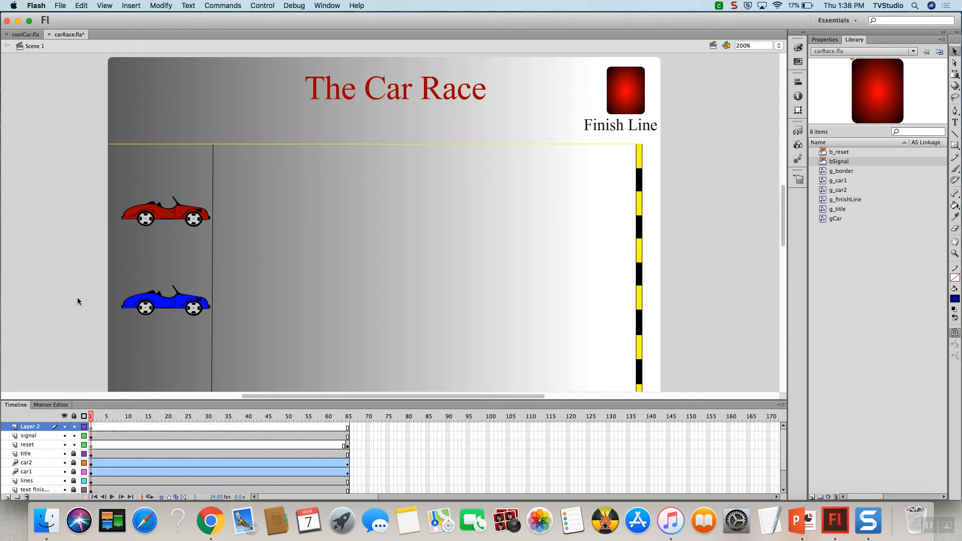
pyautogui.doubleClick(36, 427)
pyautogui.write('stopMovie')
pyautogui.press('Return')
# Step: Add a stop() timeline control action to the first frame of the stopMovie layer and close the script editor
pyautogui.click(92, 428)
pyautogui.click(338, 7)
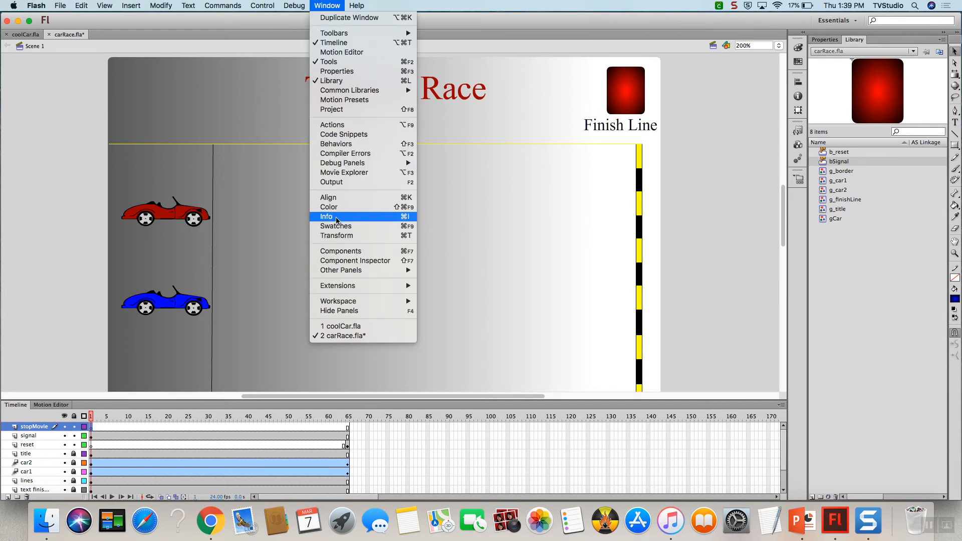
pyautogui.click(363, 129)
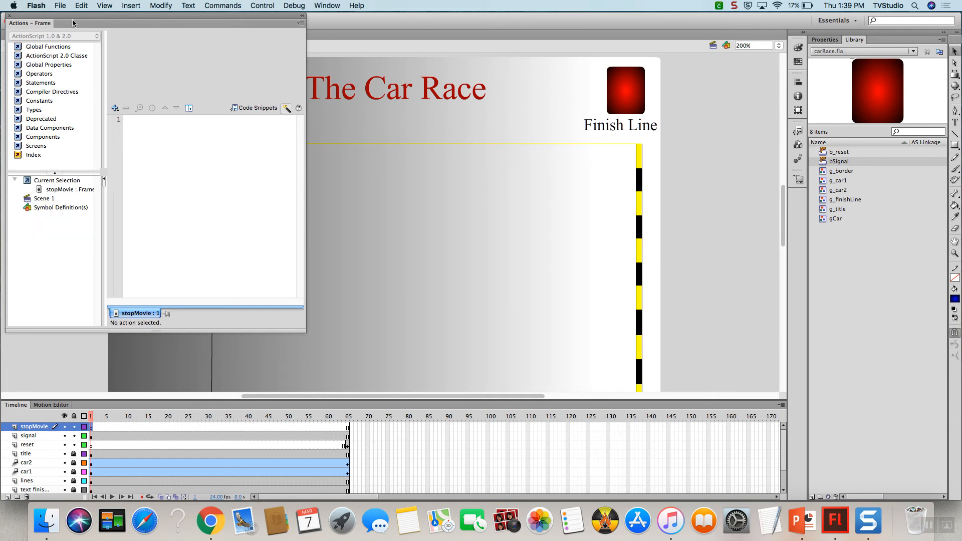
pyautogui.moveTo(94, 22); pyautogui.dragTo(133, 34)
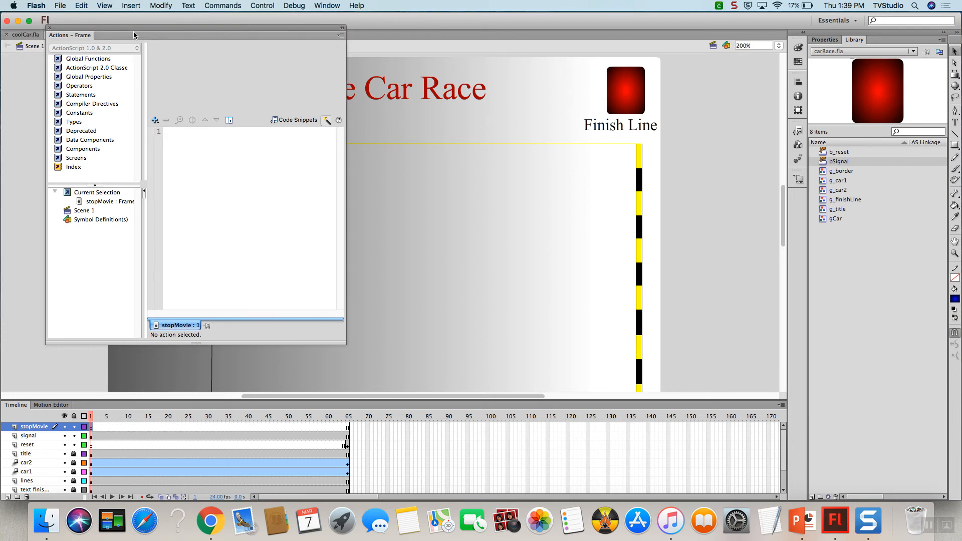
pyautogui.moveTo(133, 32); pyautogui.dragTo(189, 41)
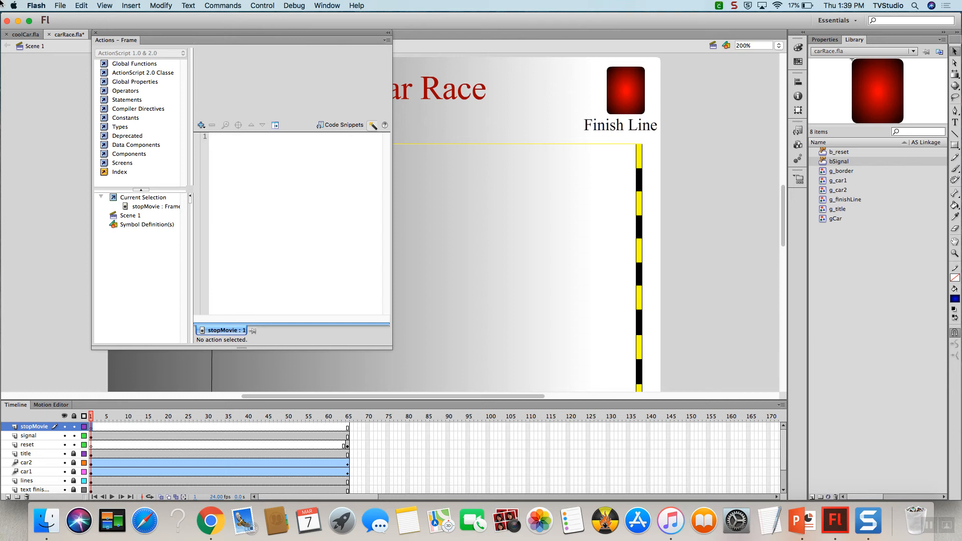
pyautogui.doubleClick(122, 65)
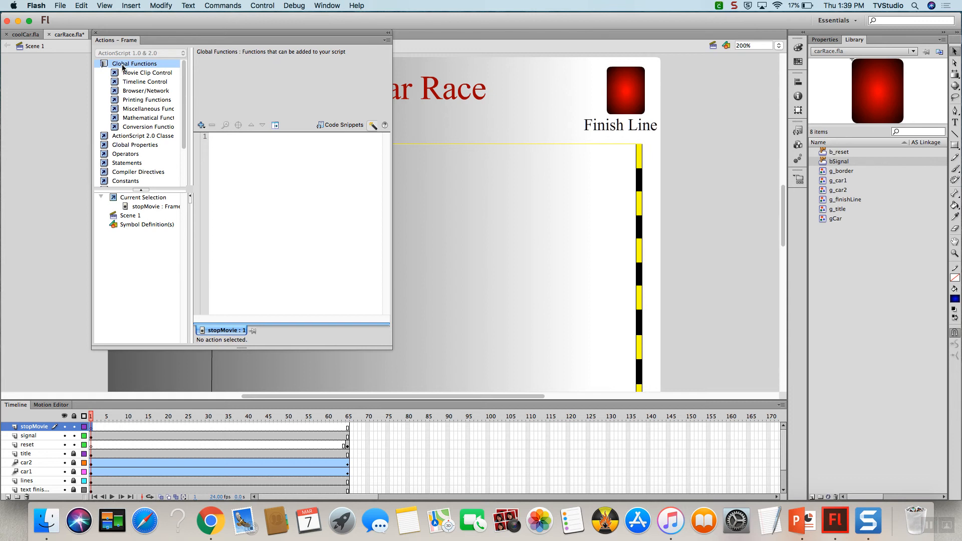
pyautogui.click(135, 83)
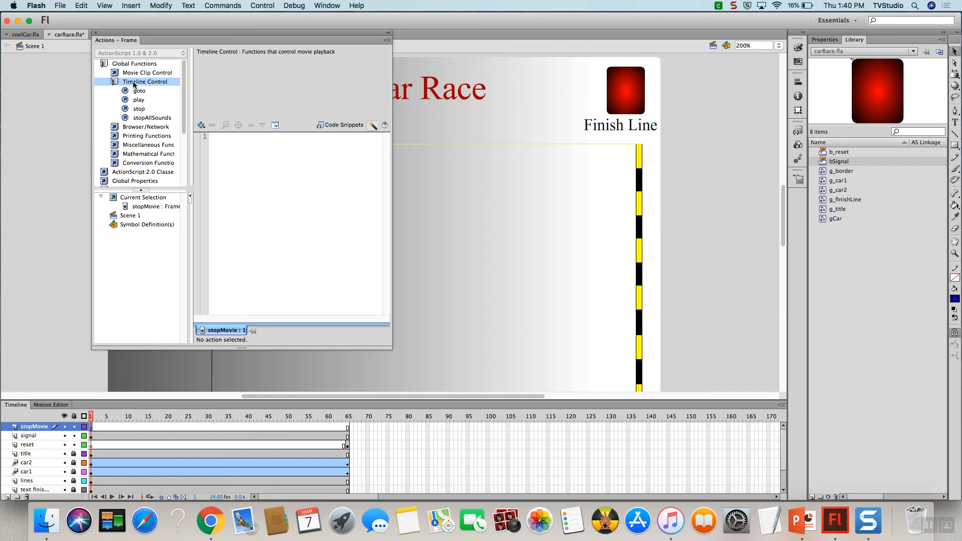
pyautogui.click(139, 110)
pyautogui.doubleClick(138, 109)
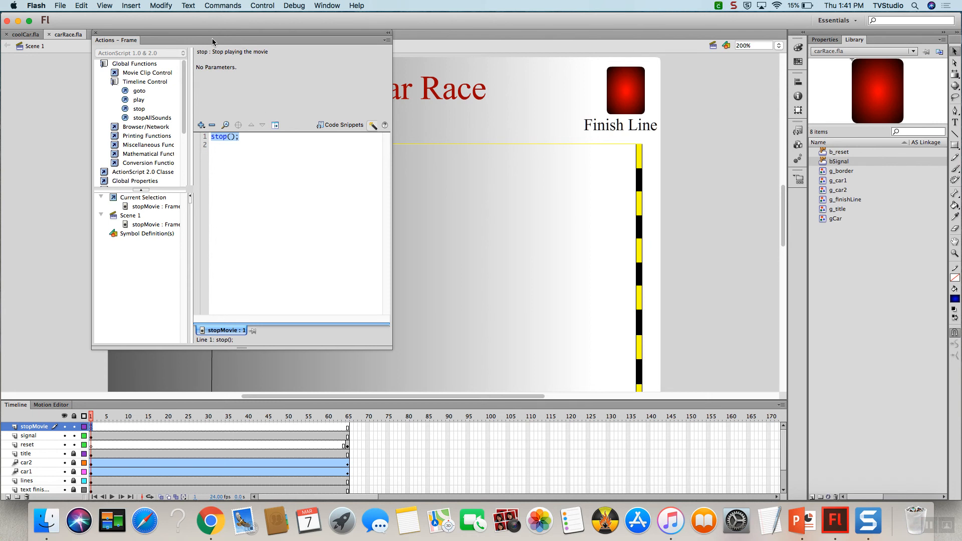
pyautogui.click(96, 33)
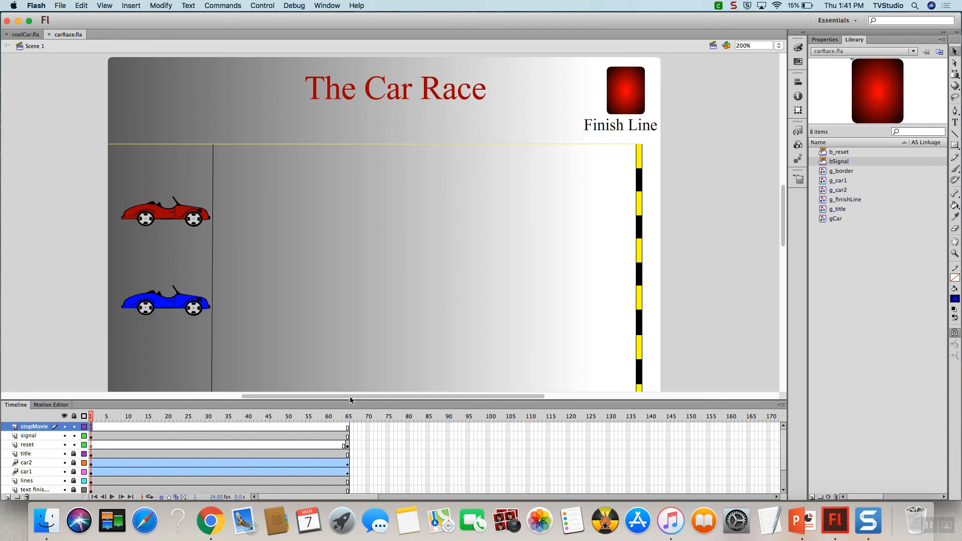
# Step: Insert a keyframe at frame 65 of the stopMovie layer and play the timeline from frame 1
pyautogui.click(348, 426)
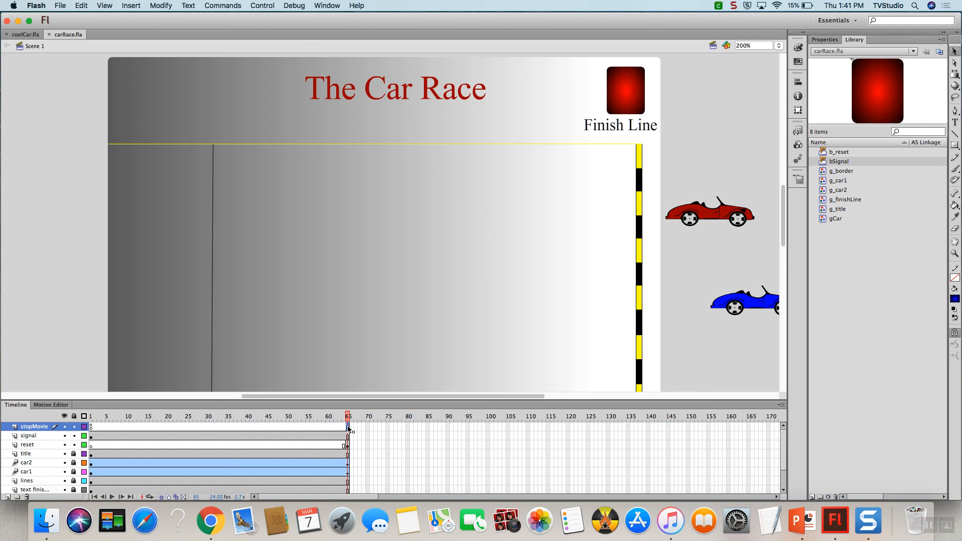
pyautogui.rightClick(349, 428)
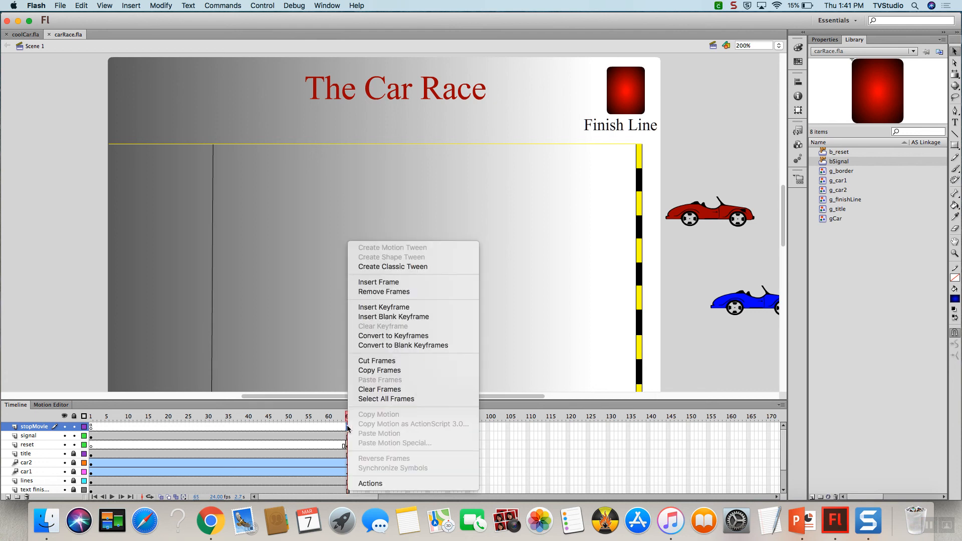
pyautogui.click(386, 307)
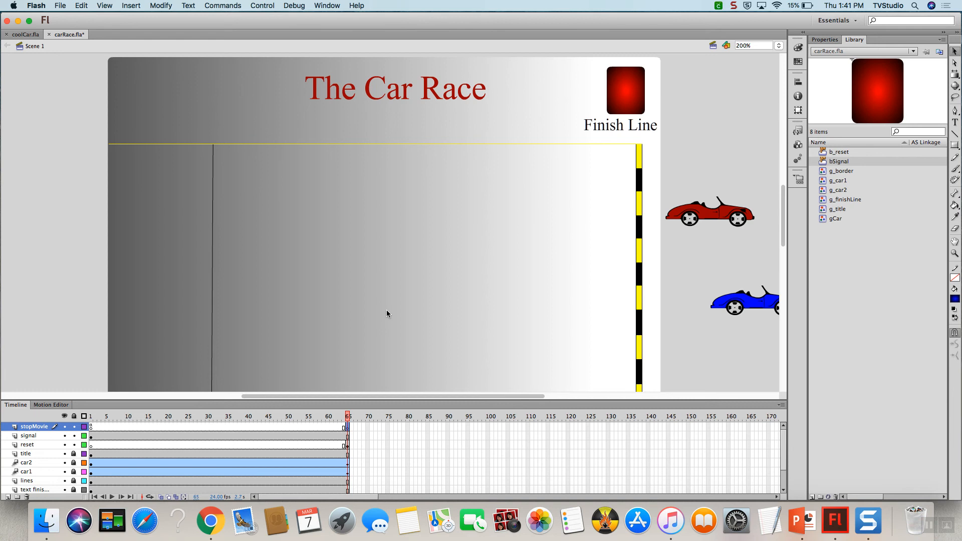
pyautogui.moveTo(348, 417); pyautogui.dragTo(91, 418)
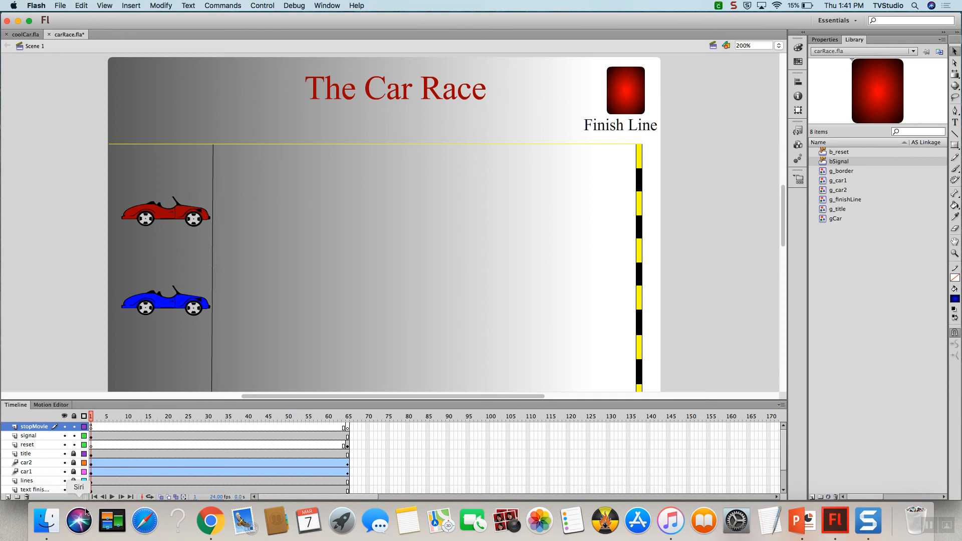
pyautogui.click(111, 497)
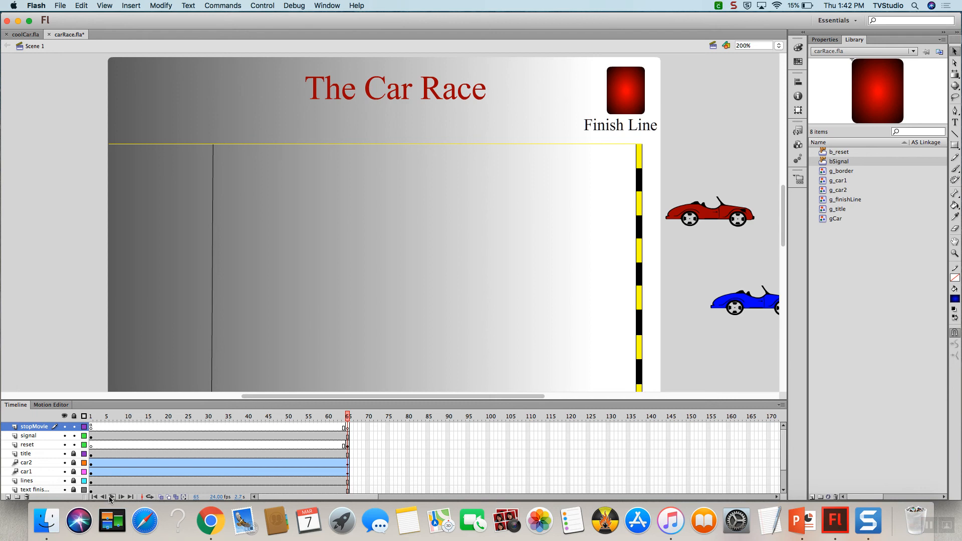
# Step: Save carRace.fla and quit Flash
pyautogui.click(59, 6)
pyautogui.click(75, 80)
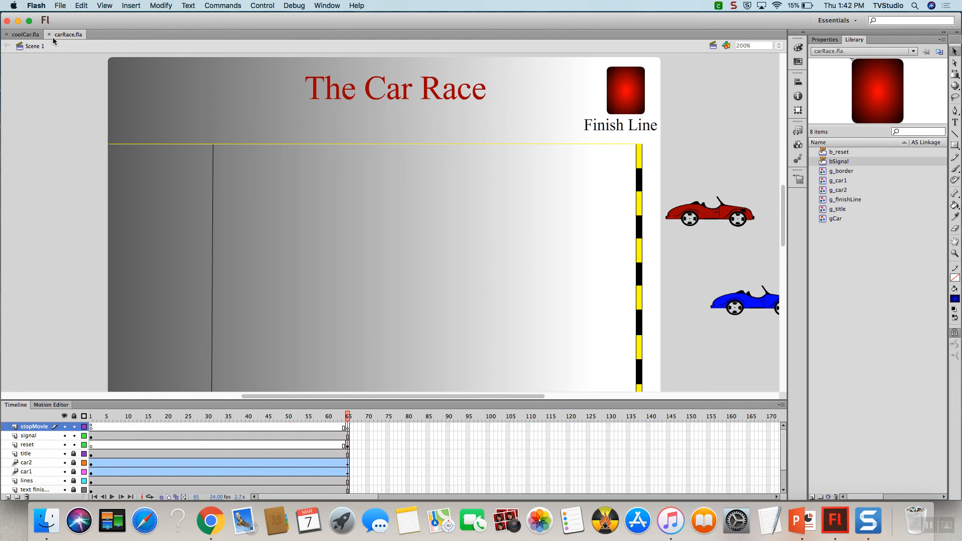
pyautogui.click(36, 6)
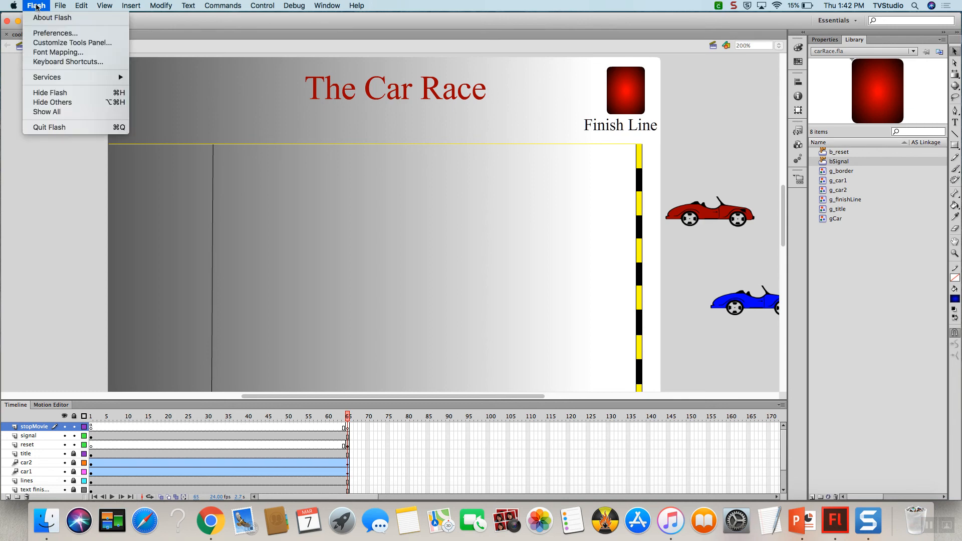
pyautogui.click(38, 127)
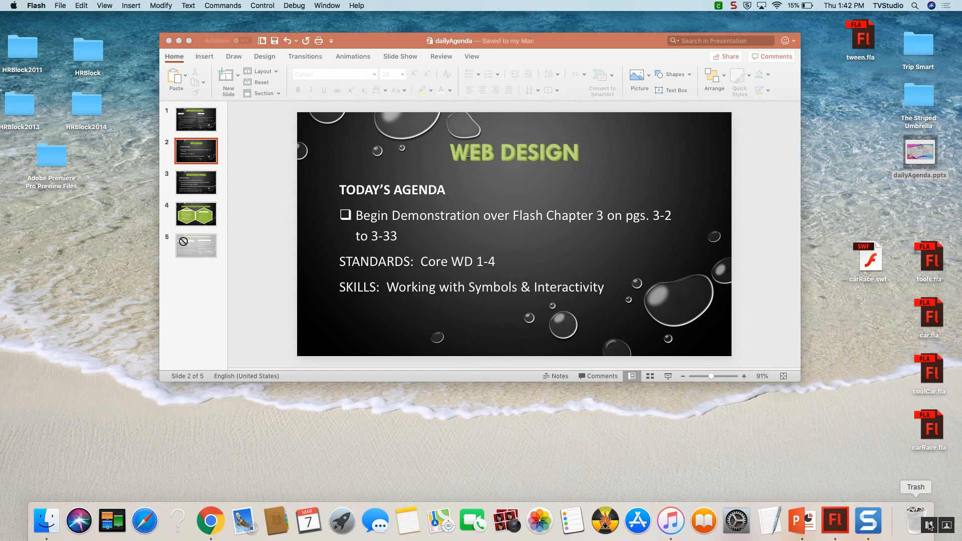
pyautogui.click(929, 525)
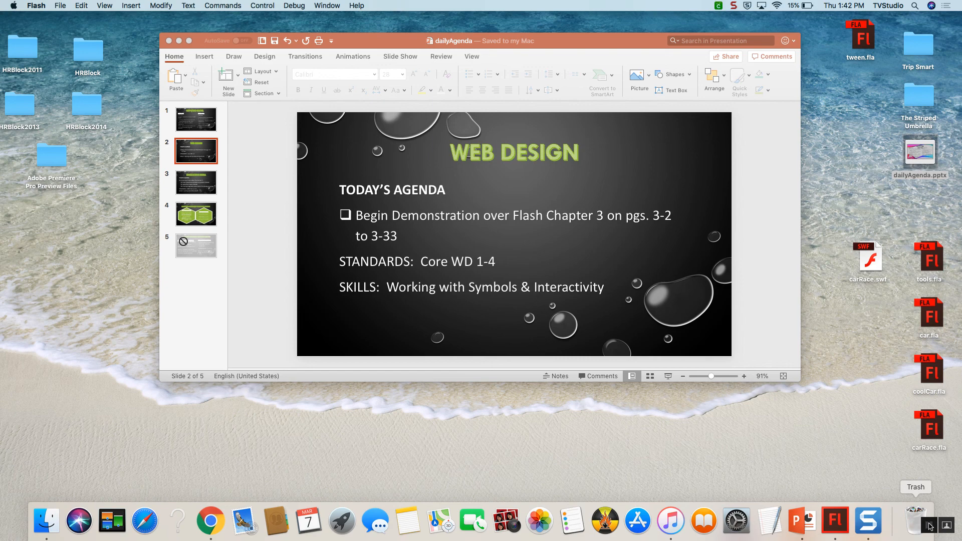